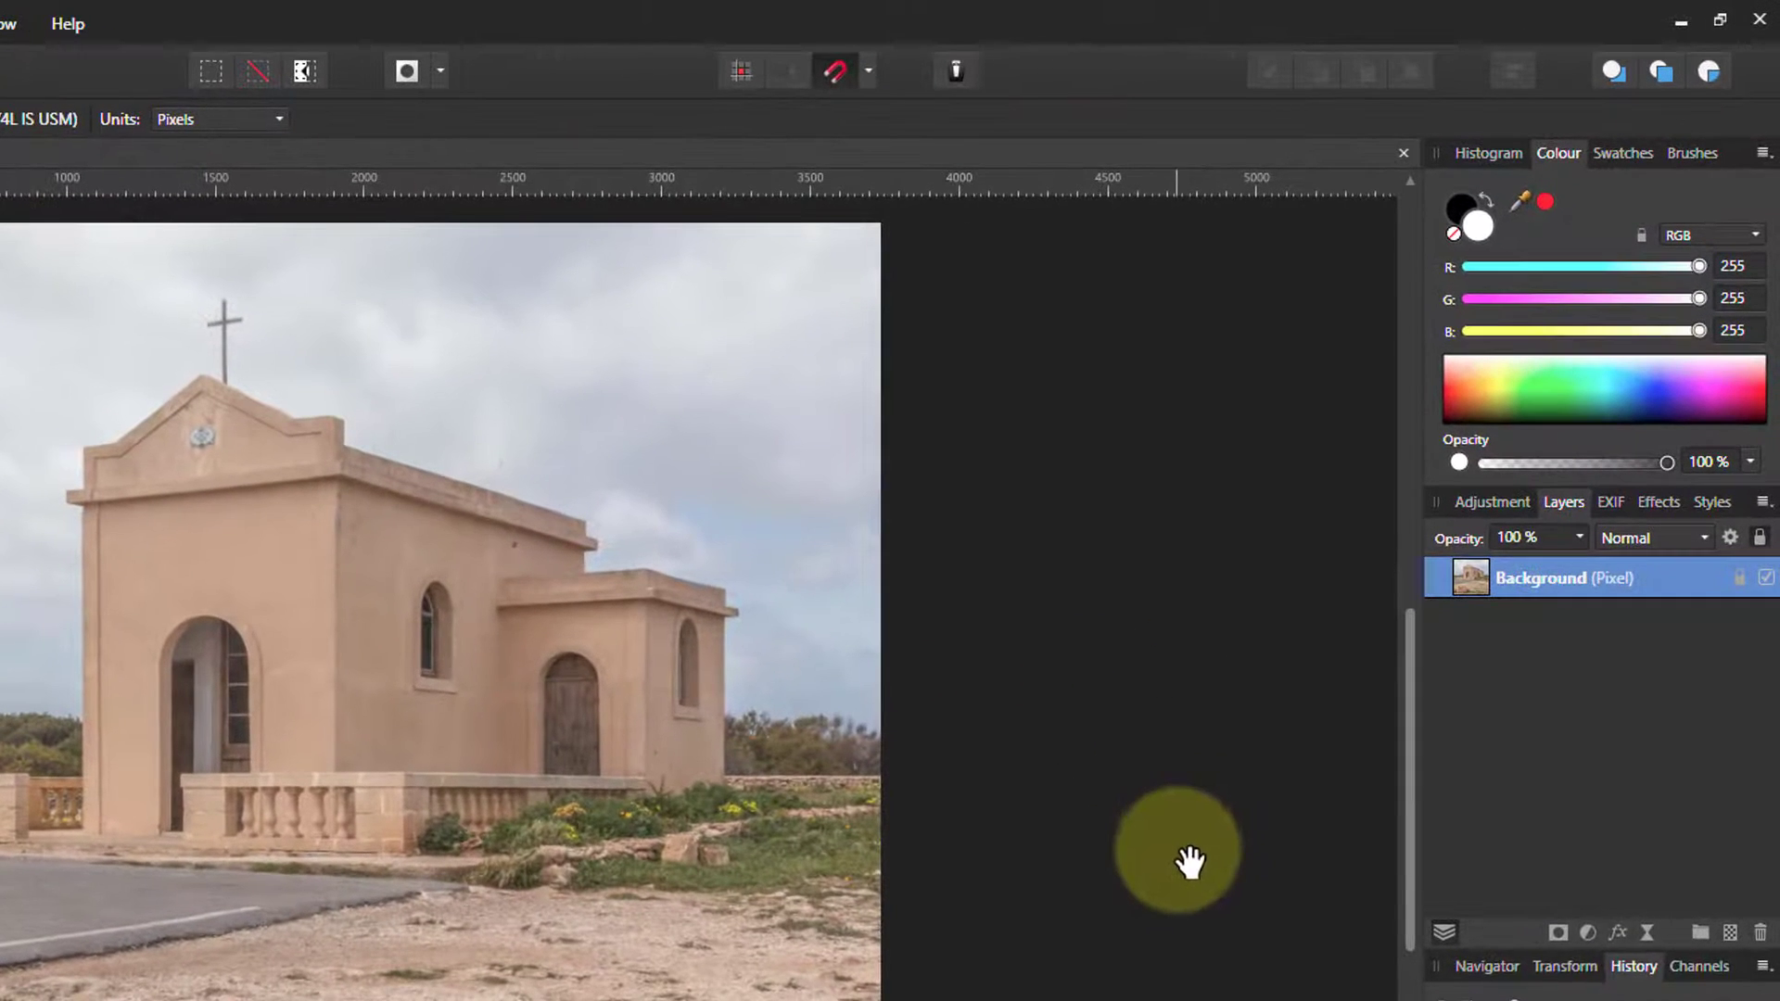
Add a live Vignette to the photo, darkening its edges and softening the falloff slightly.
left_click(1647, 933)
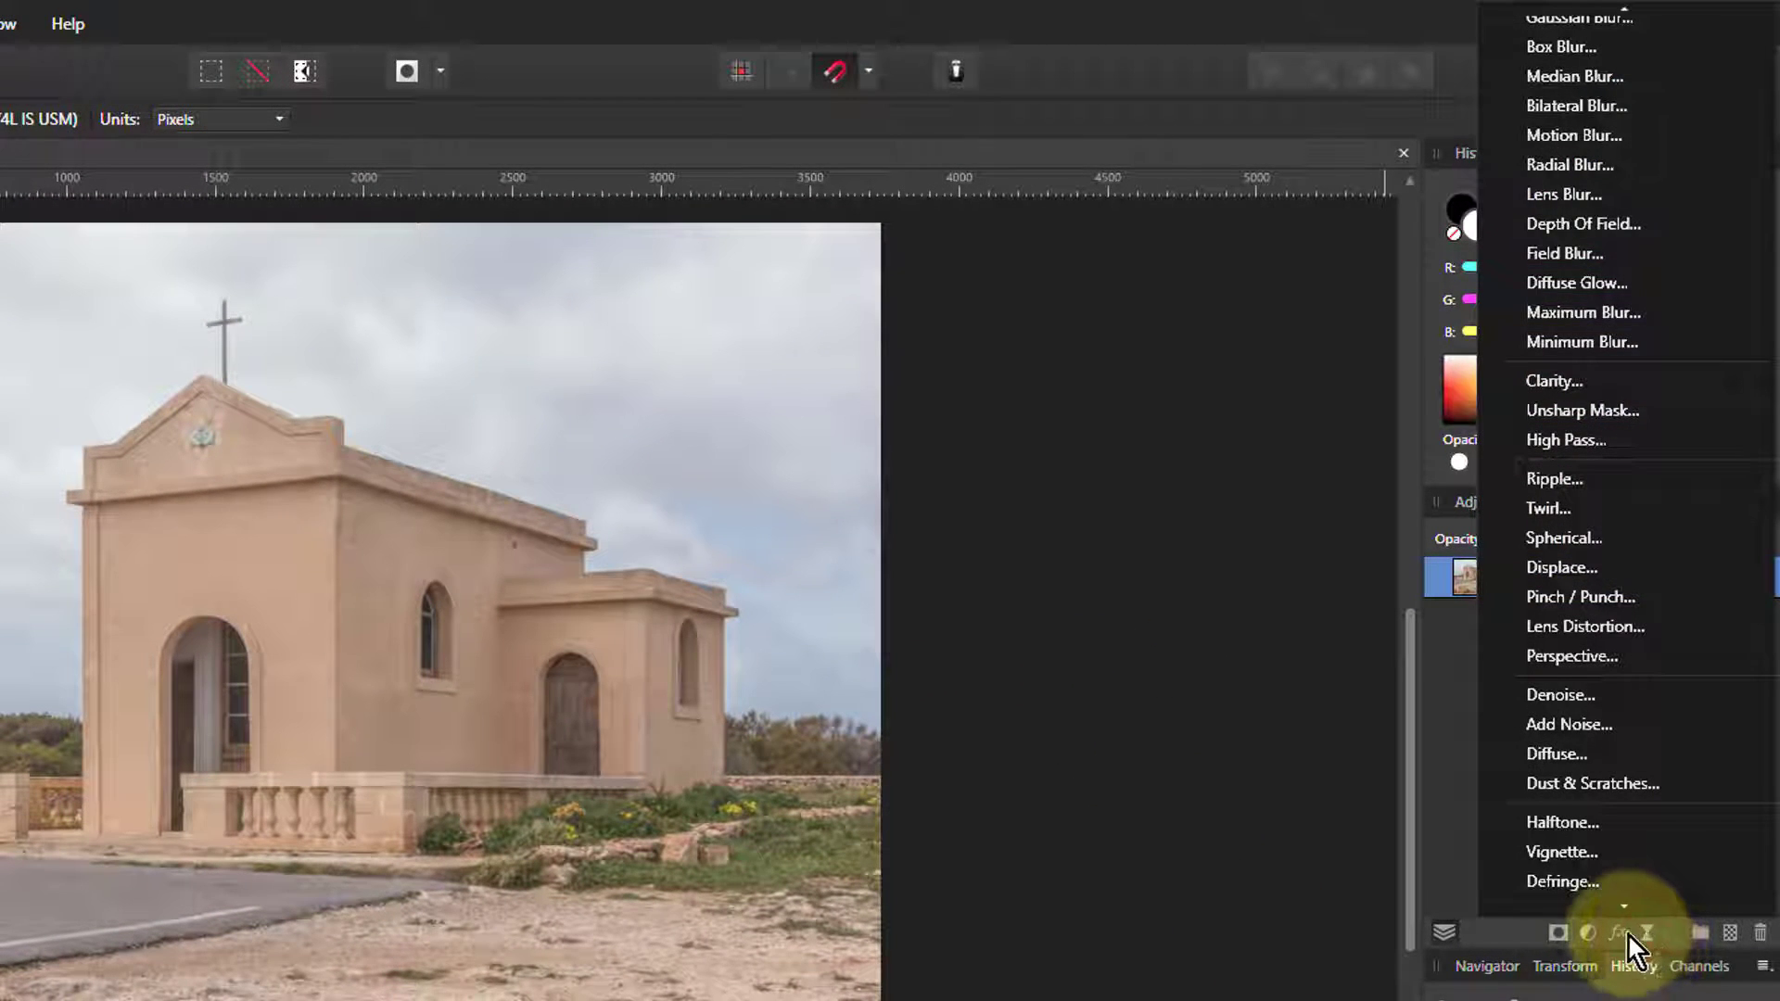
mouse_move(1623, 906)
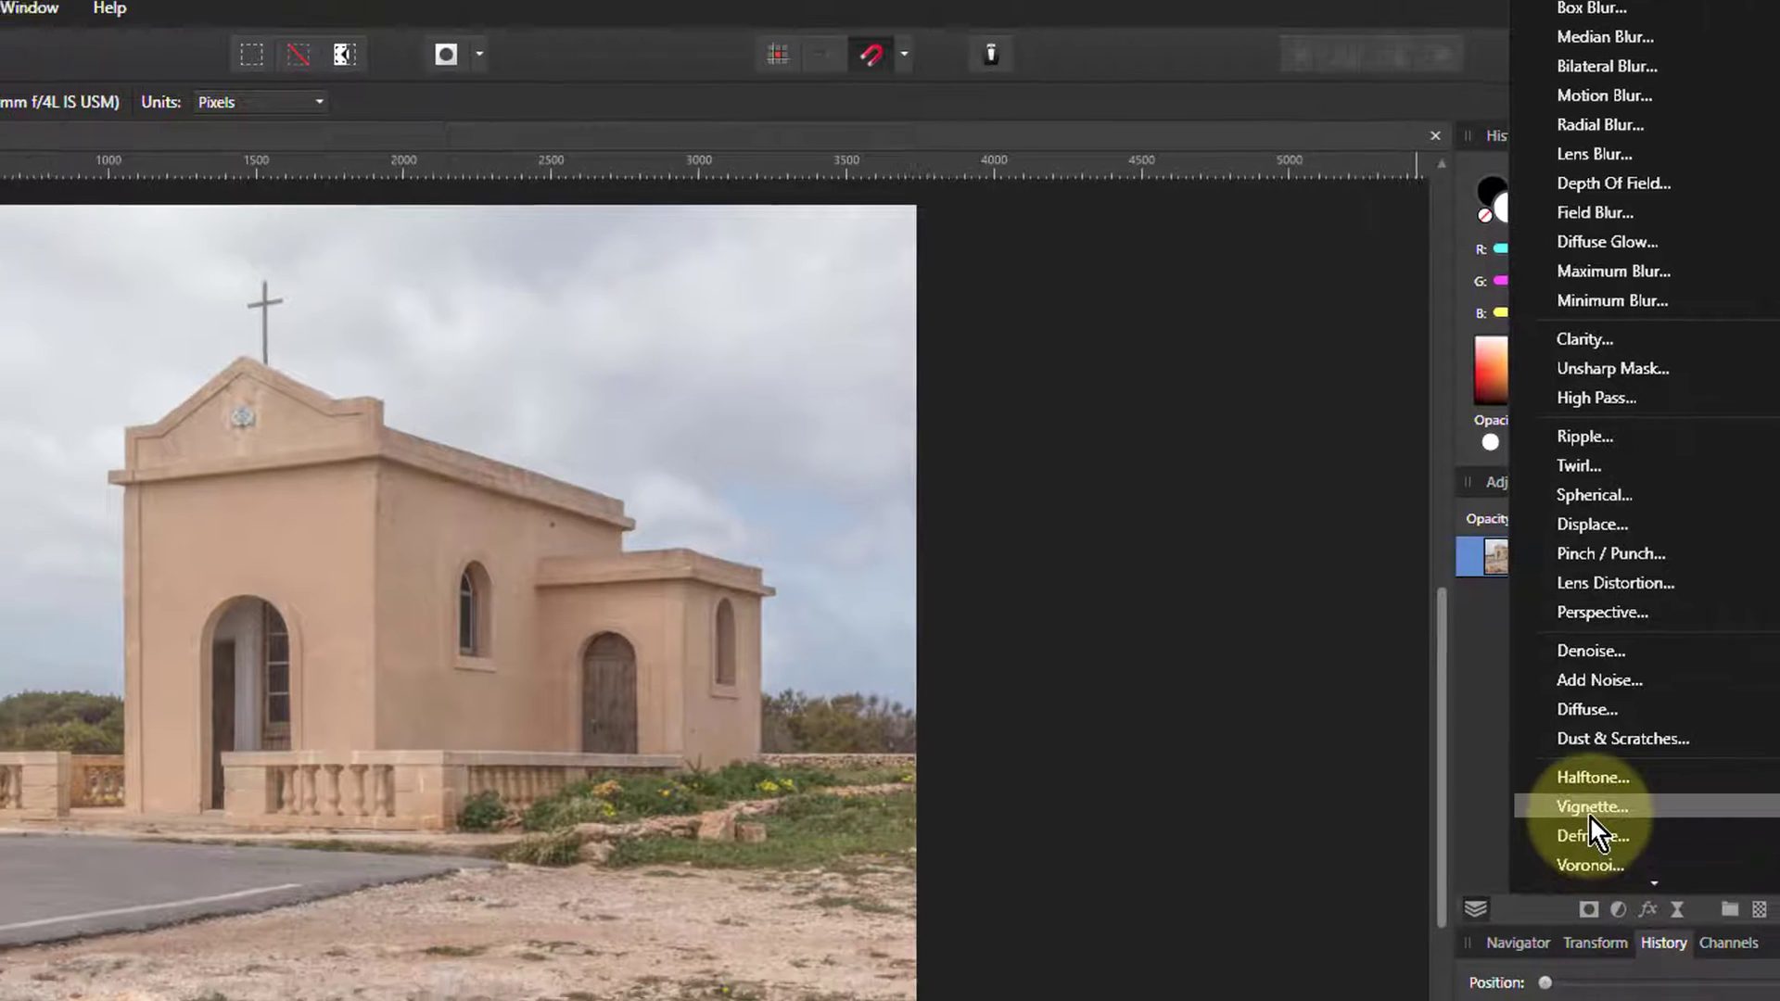
left_click(1562, 829)
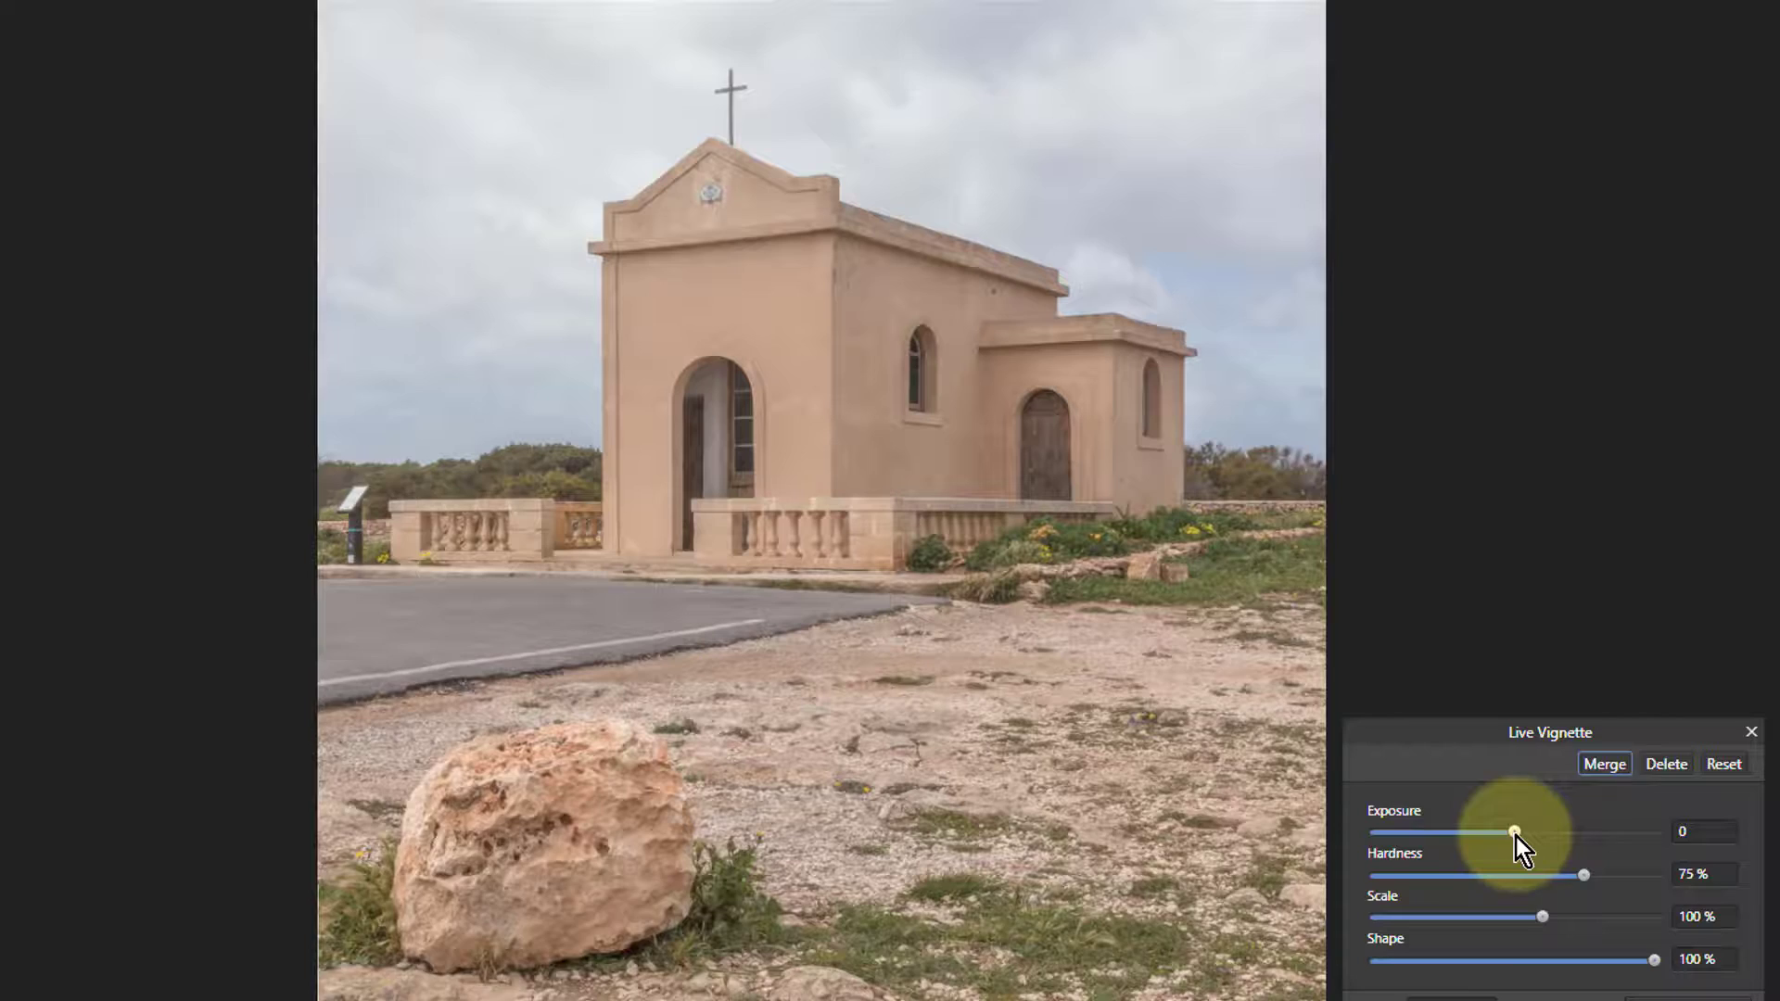
left_click_drag(1516, 837, 1376, 835)
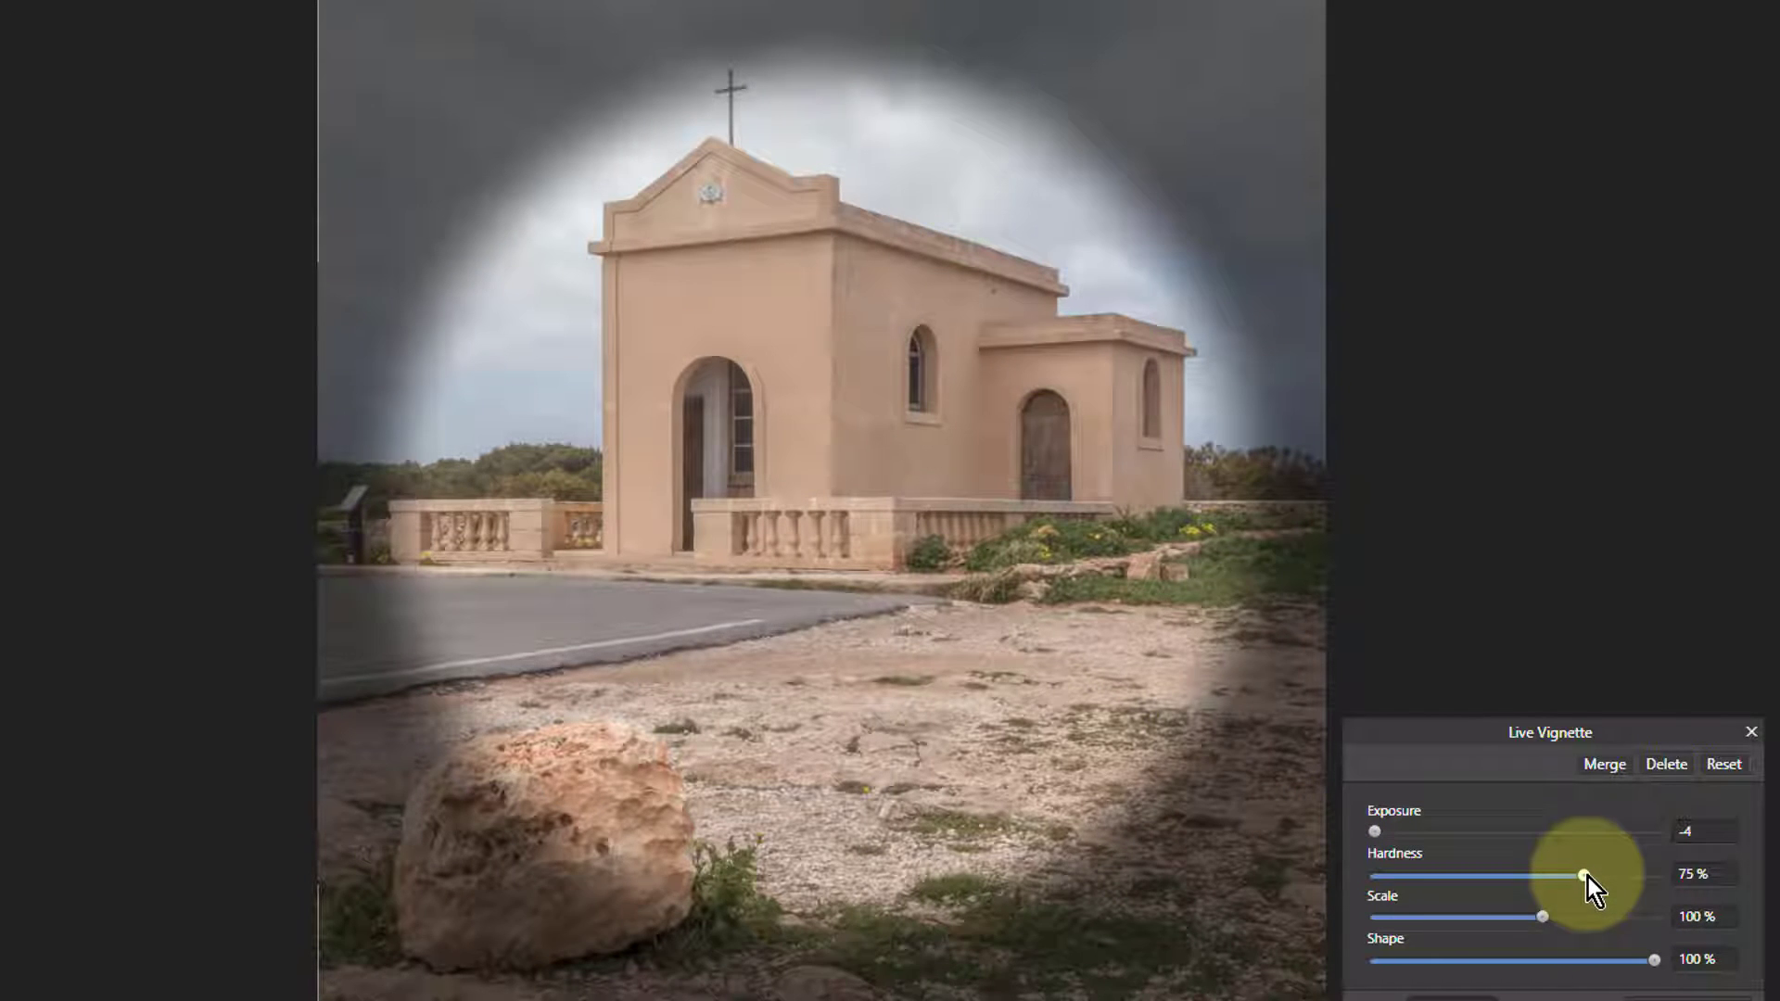
left_click_drag(1587, 876, 1576, 921)
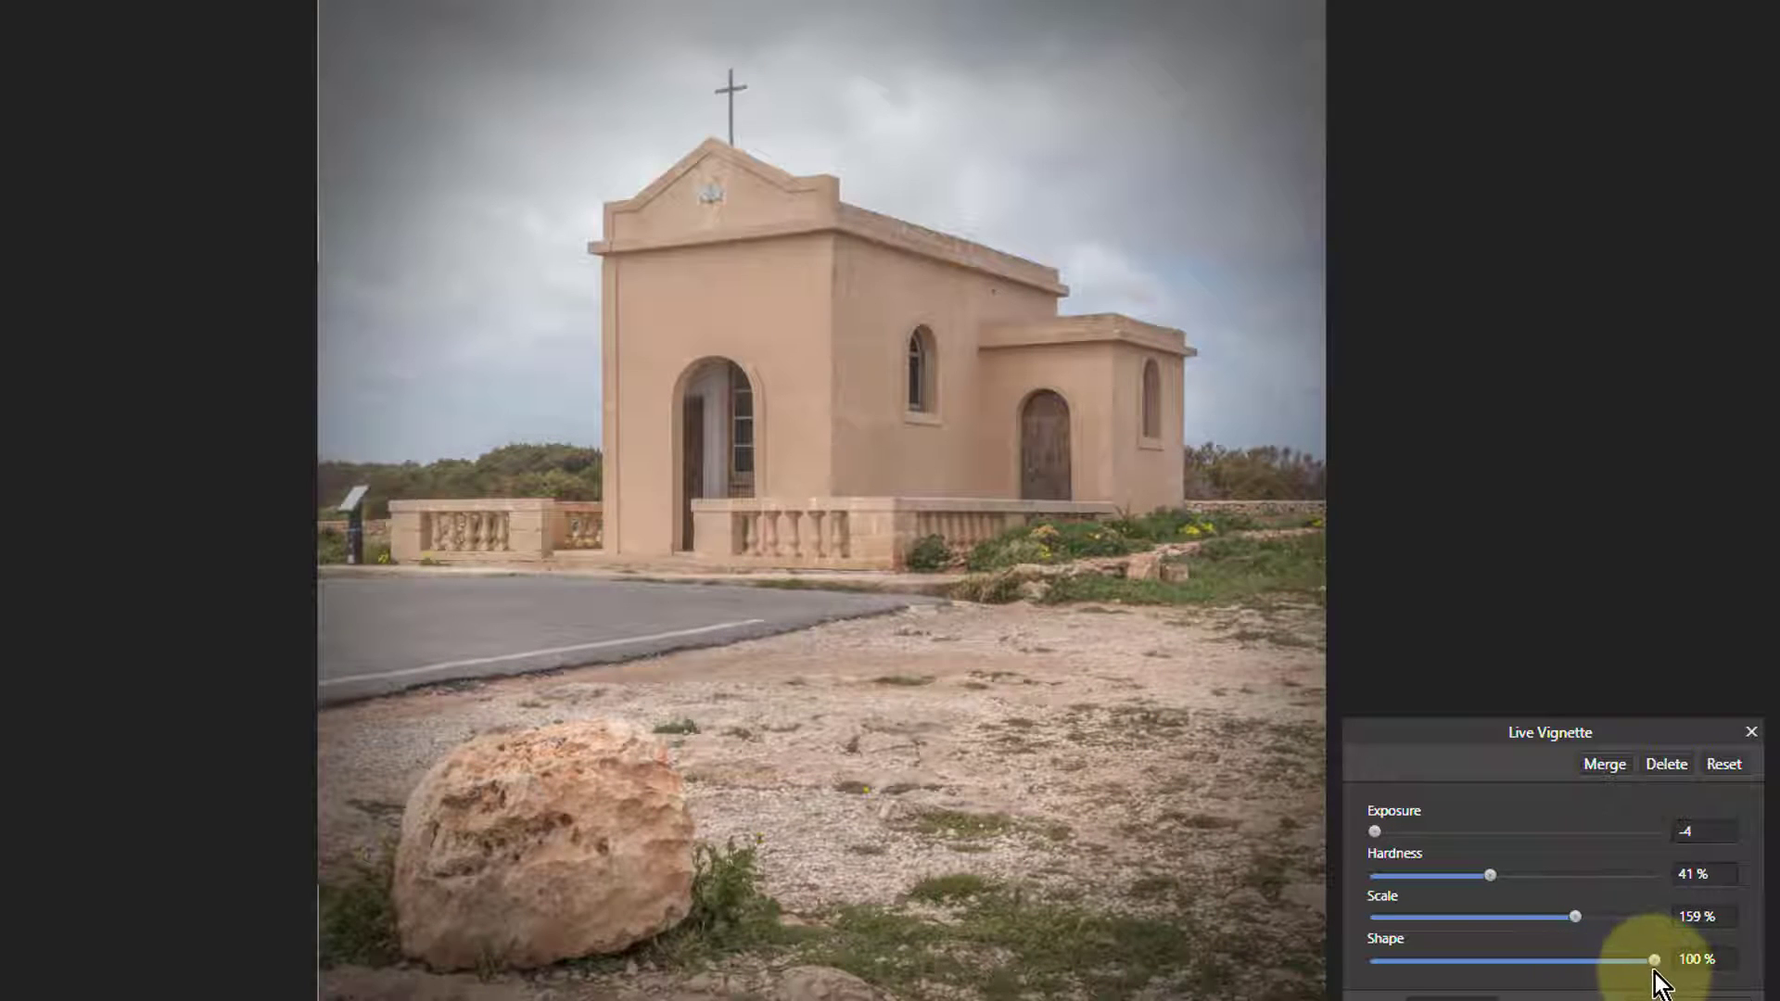
left_click_drag(1654, 971, 1689, 990)
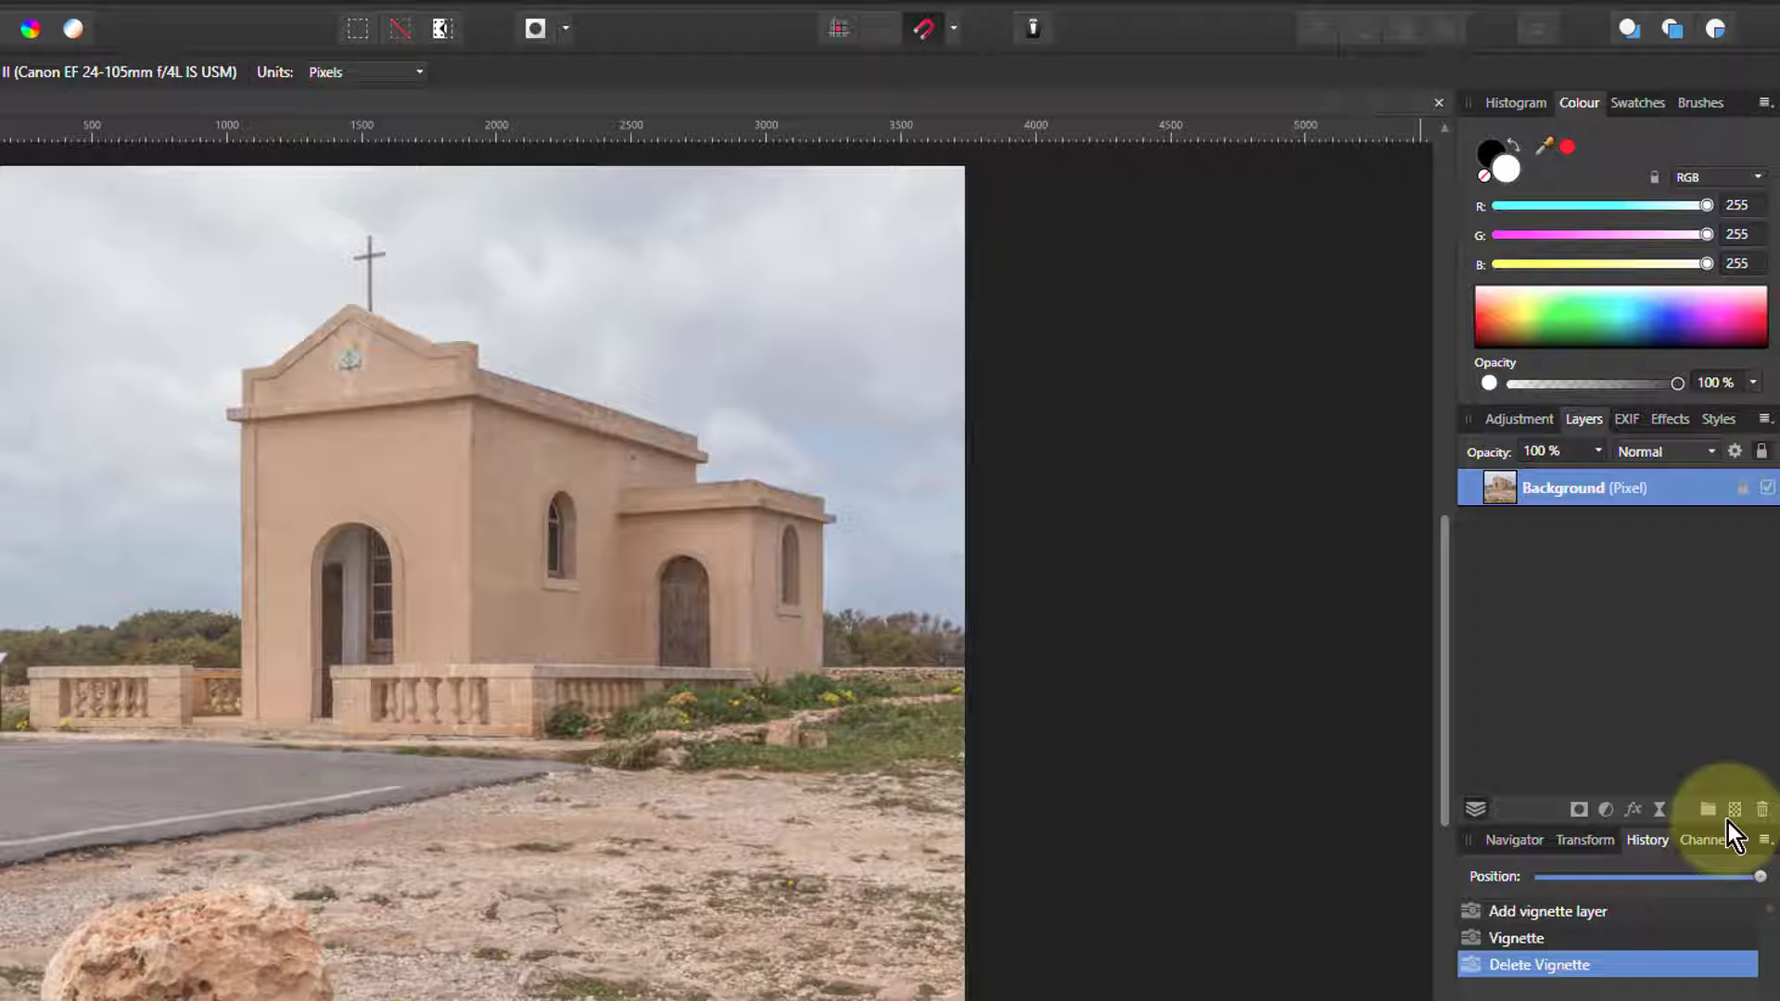
Add a new pixel layer, flood-fill it with white, and set it to Multiply.
left_click(1741, 812)
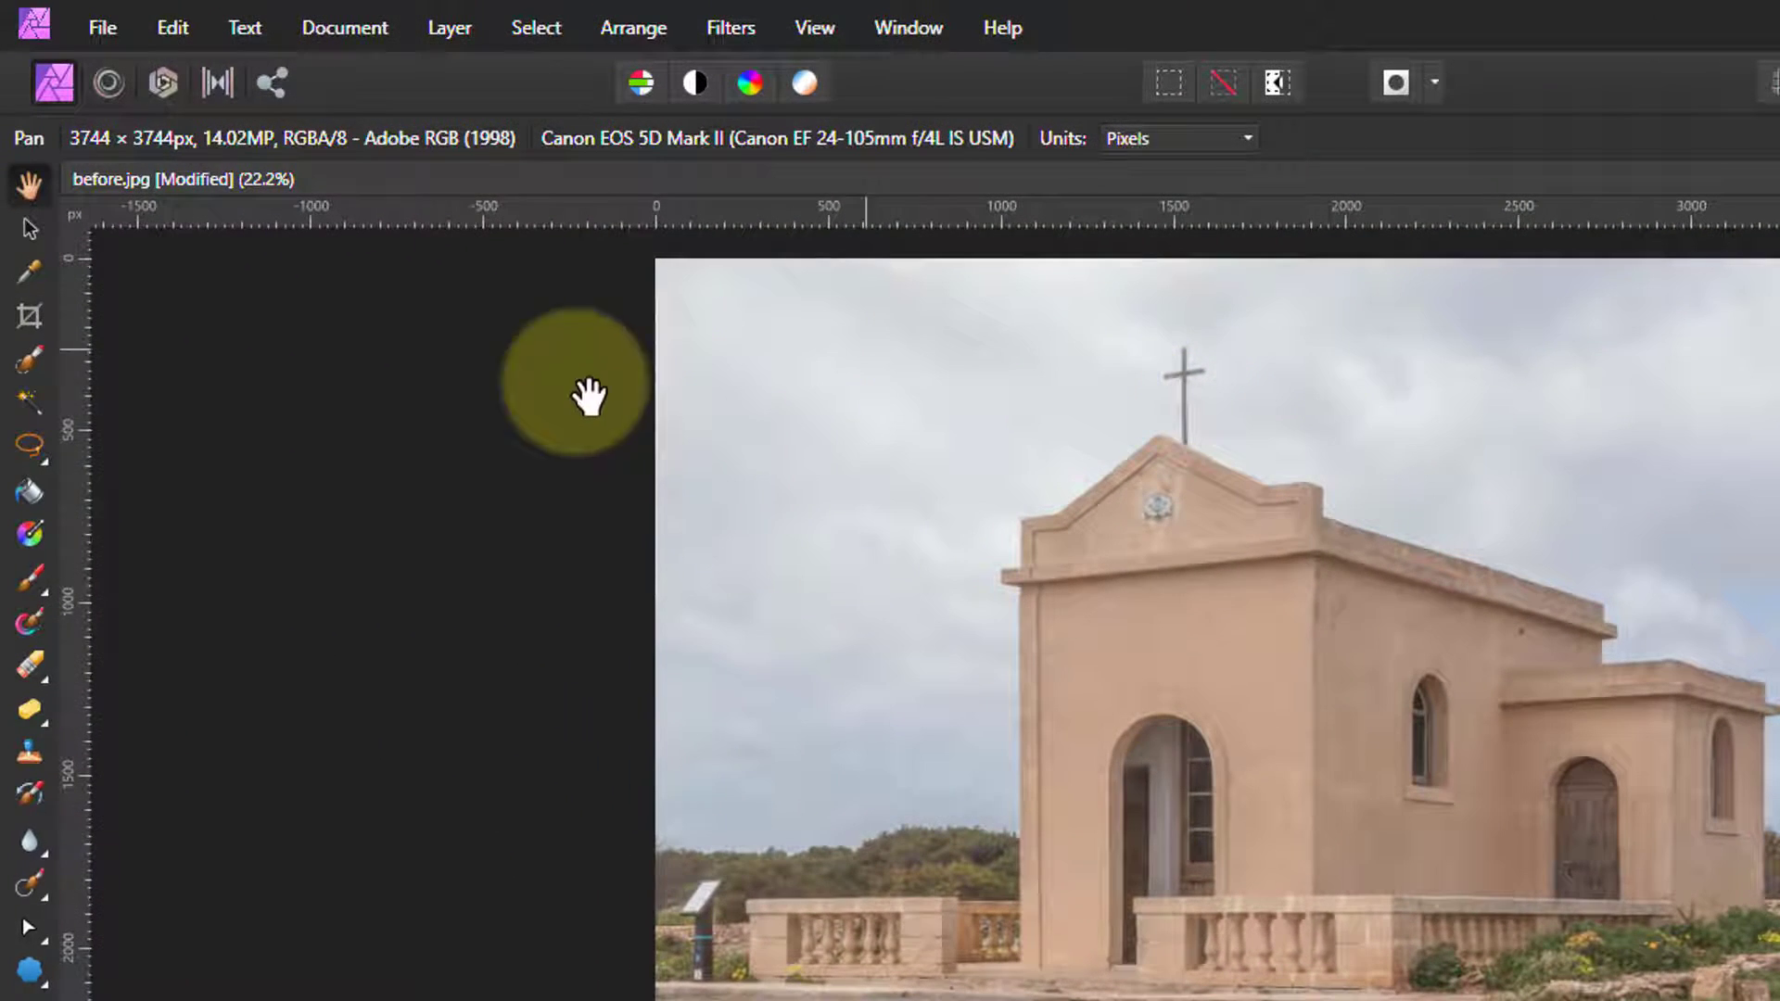
left_click(27, 496)
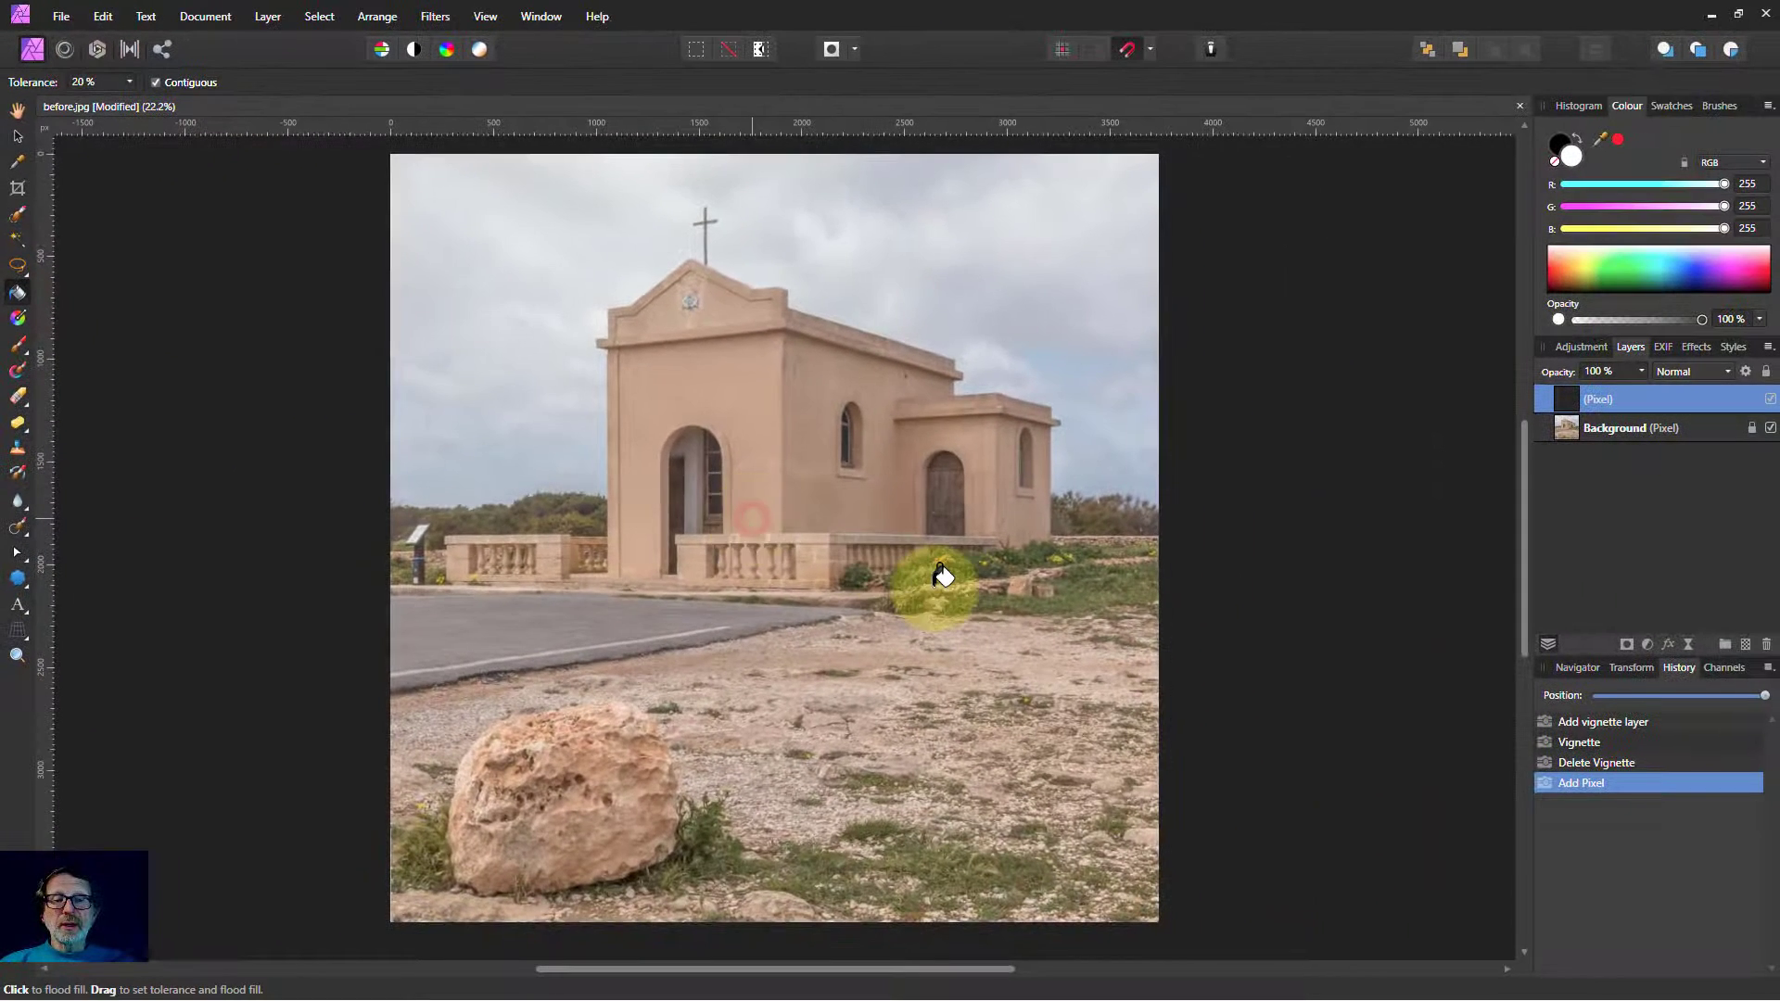
left_click(1505, 927)
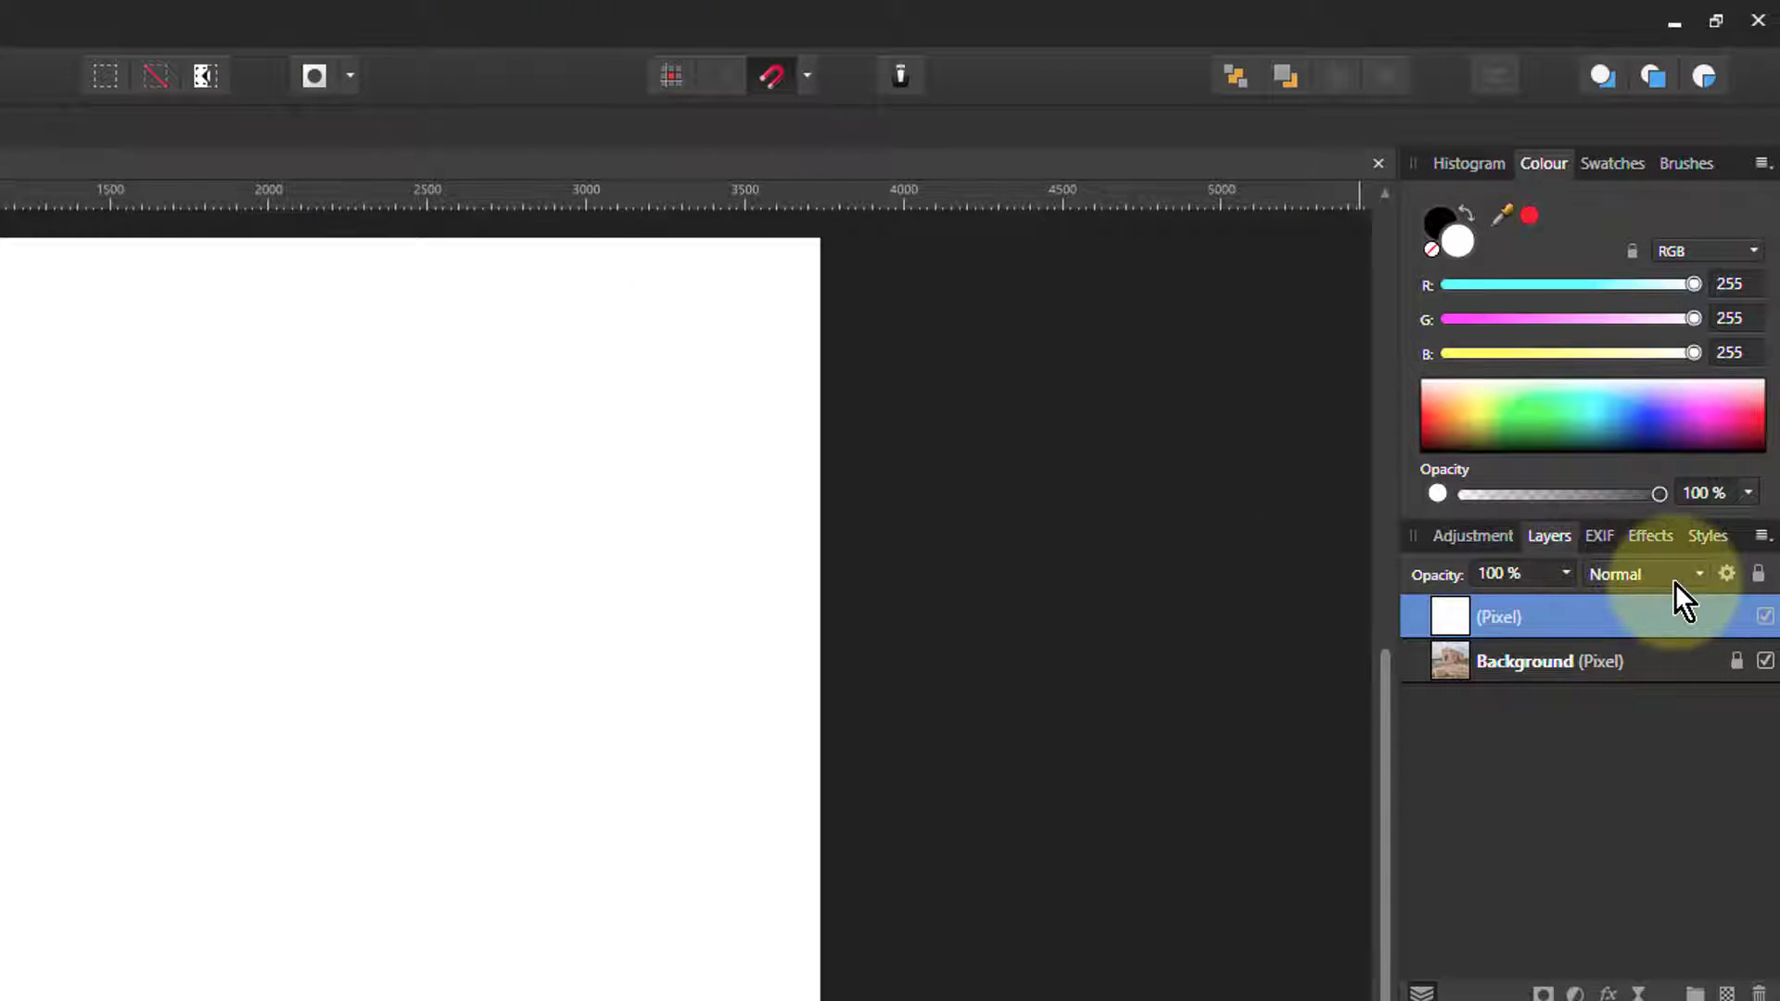
left_click(1661, 579)
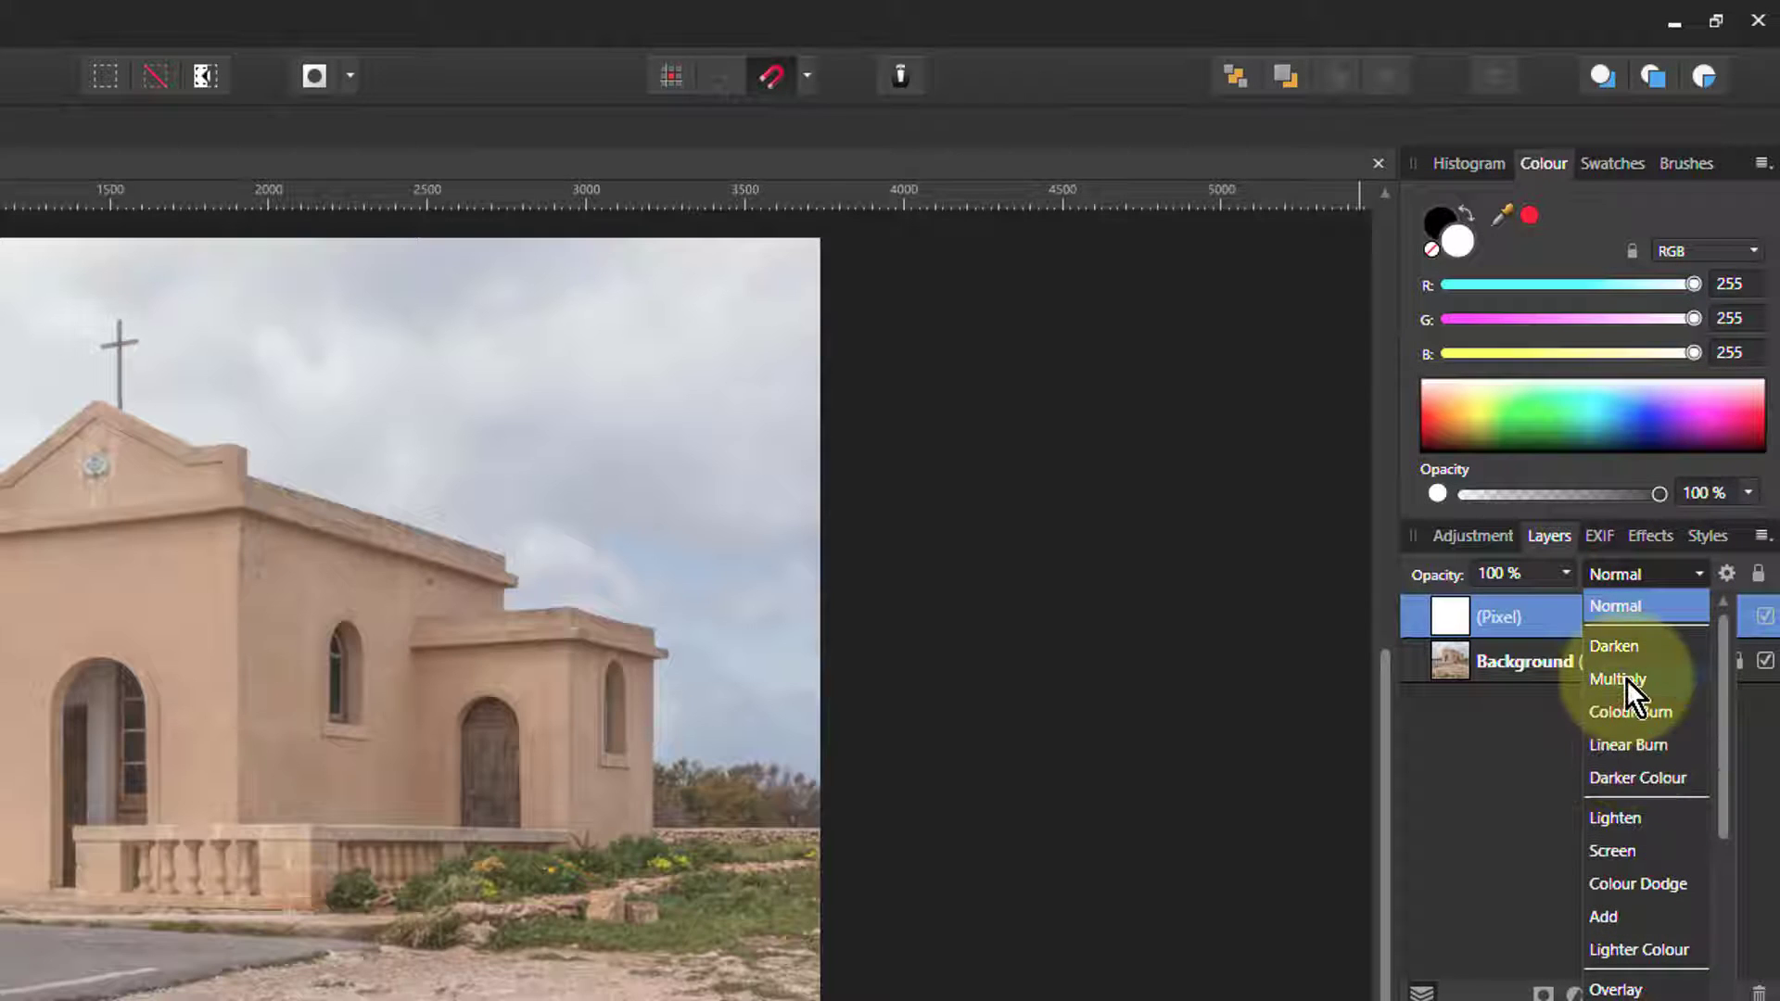
left_click(1626, 679)
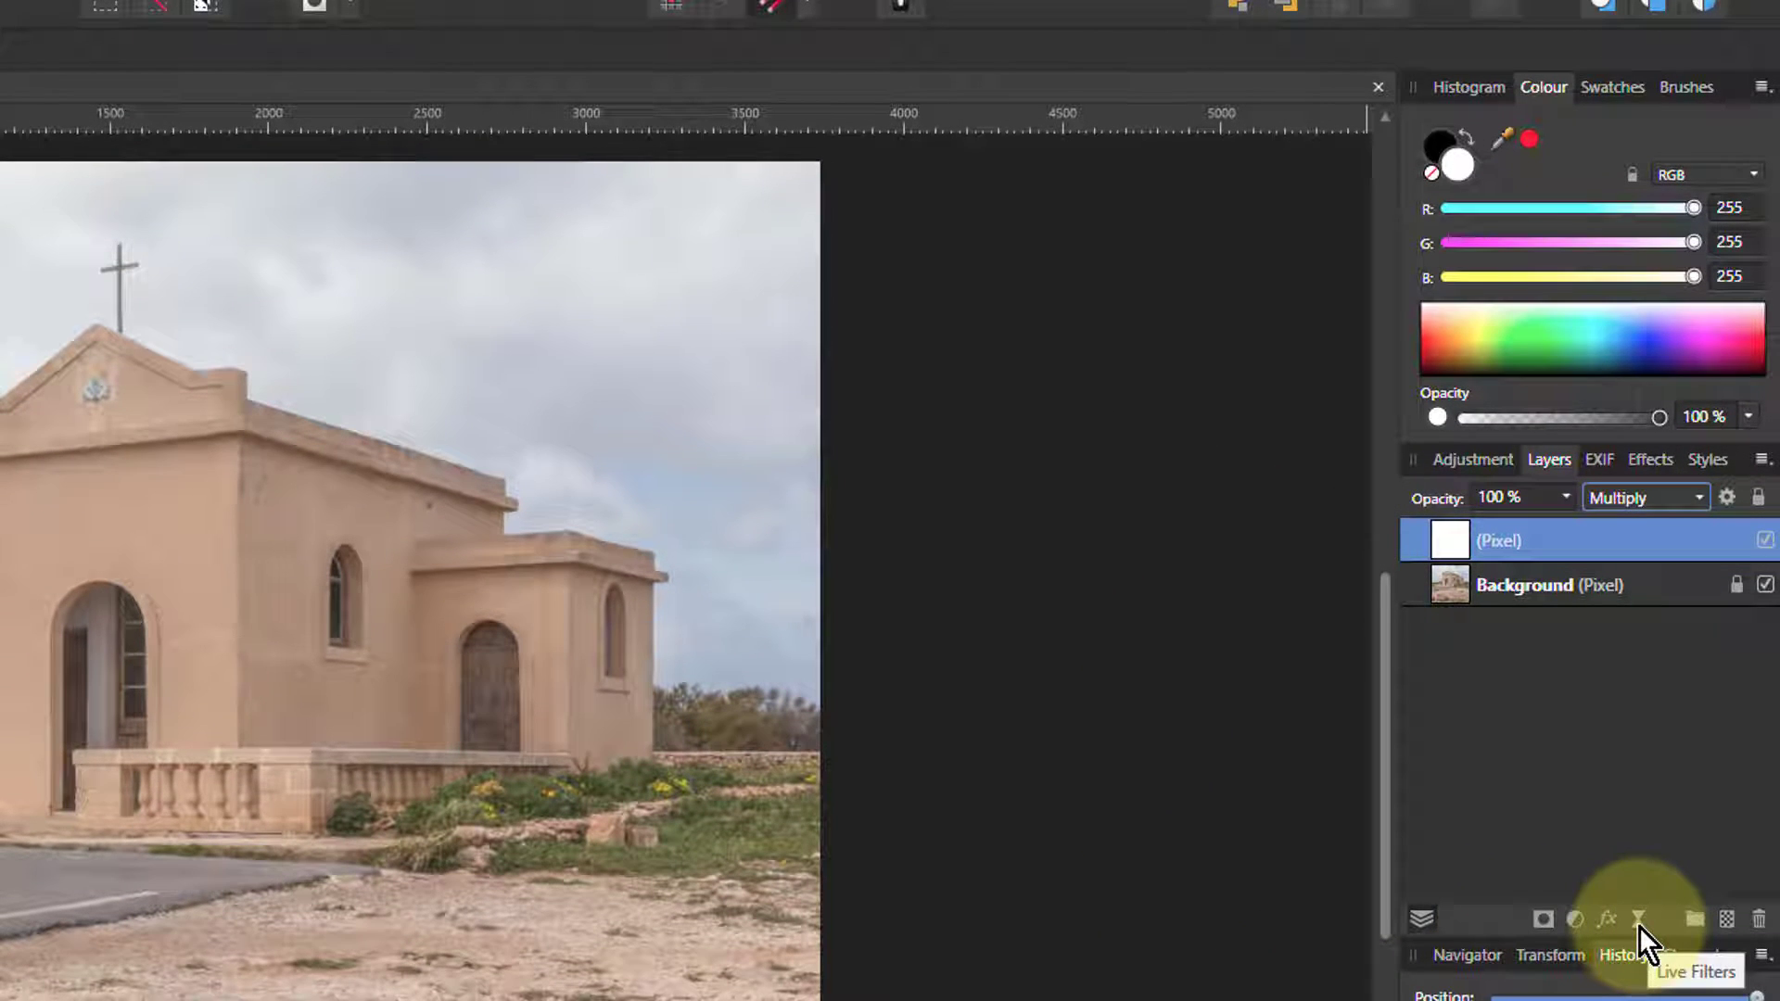
Give the white layer a live Vignette at about -3.5 exposure and 35% hardness, then shift it off-centre.
left_click(1638, 925)
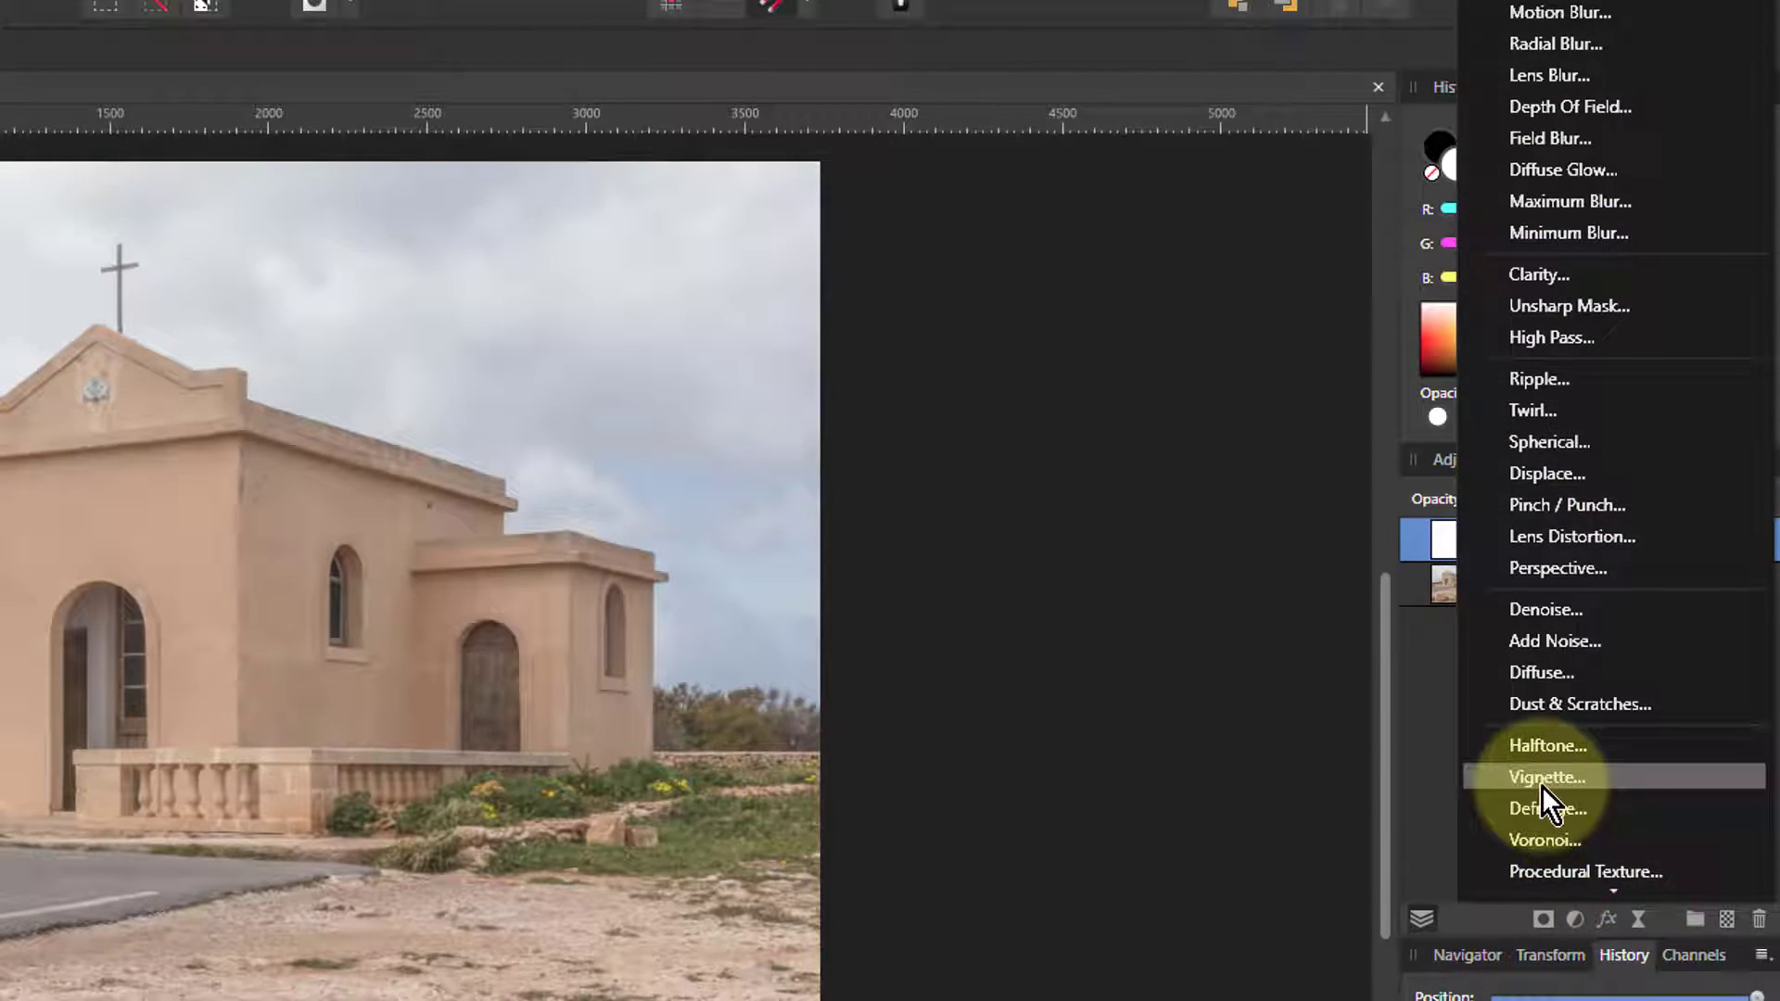
left_click(1542, 786)
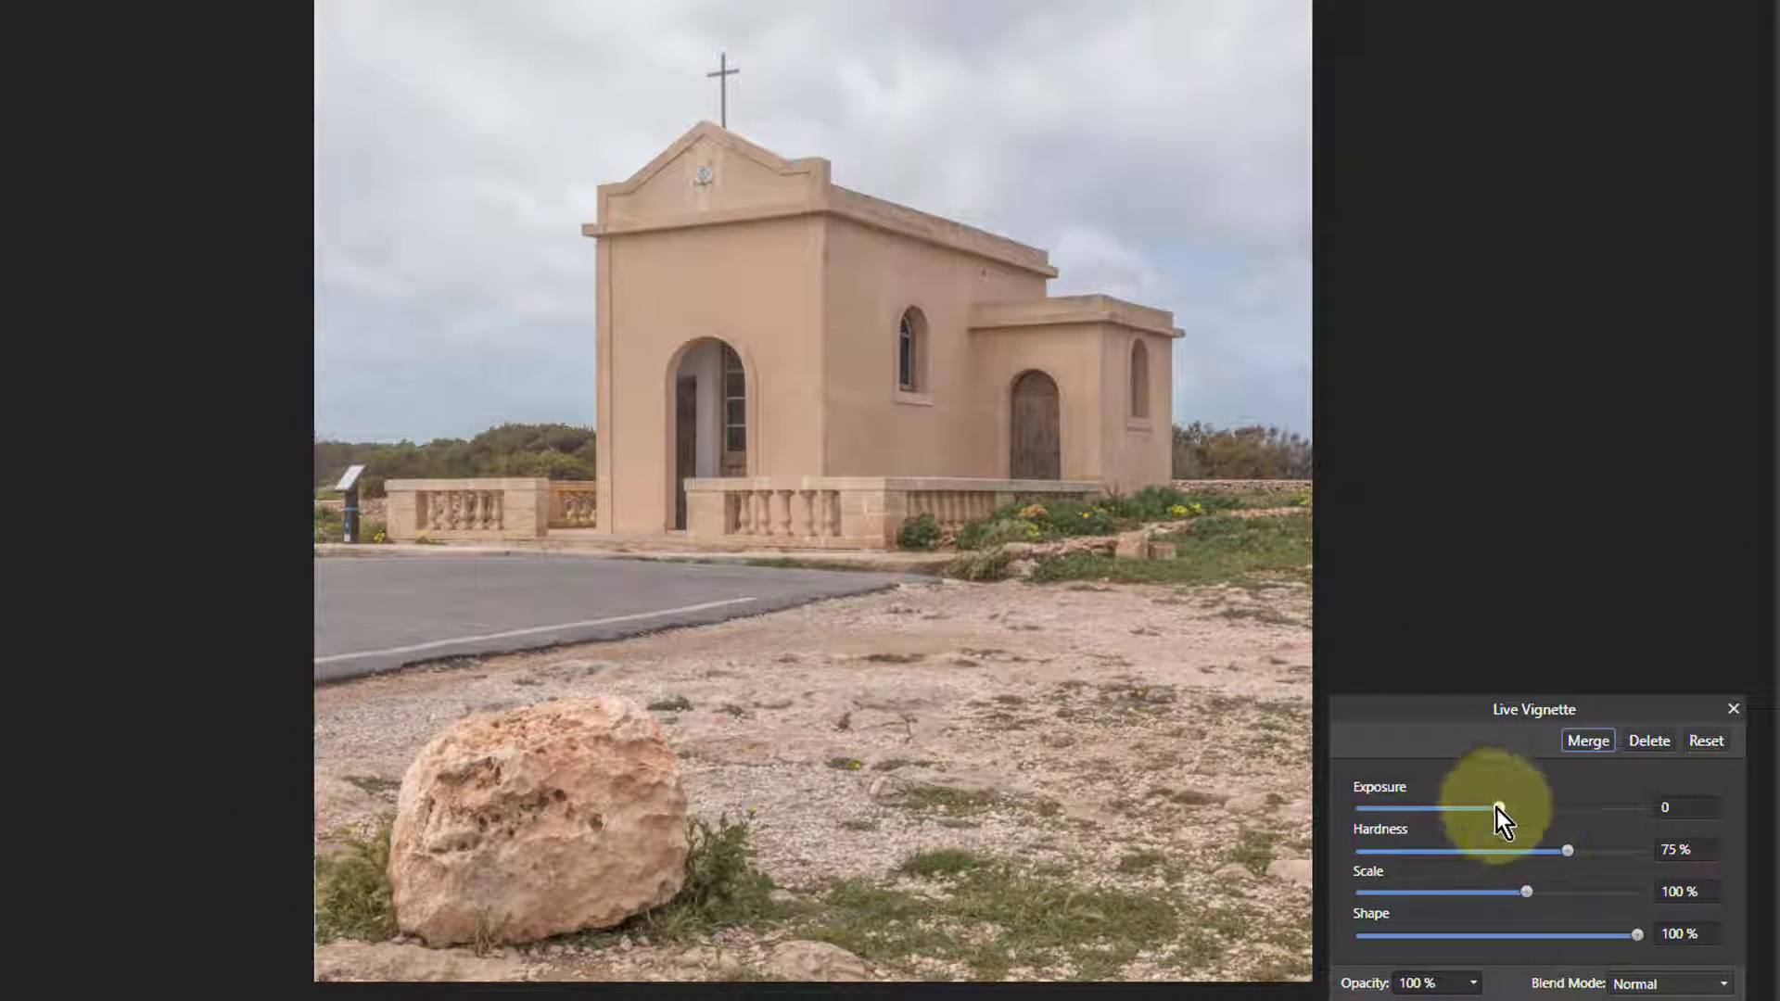
left_click_drag(1500, 808, 1378, 810)
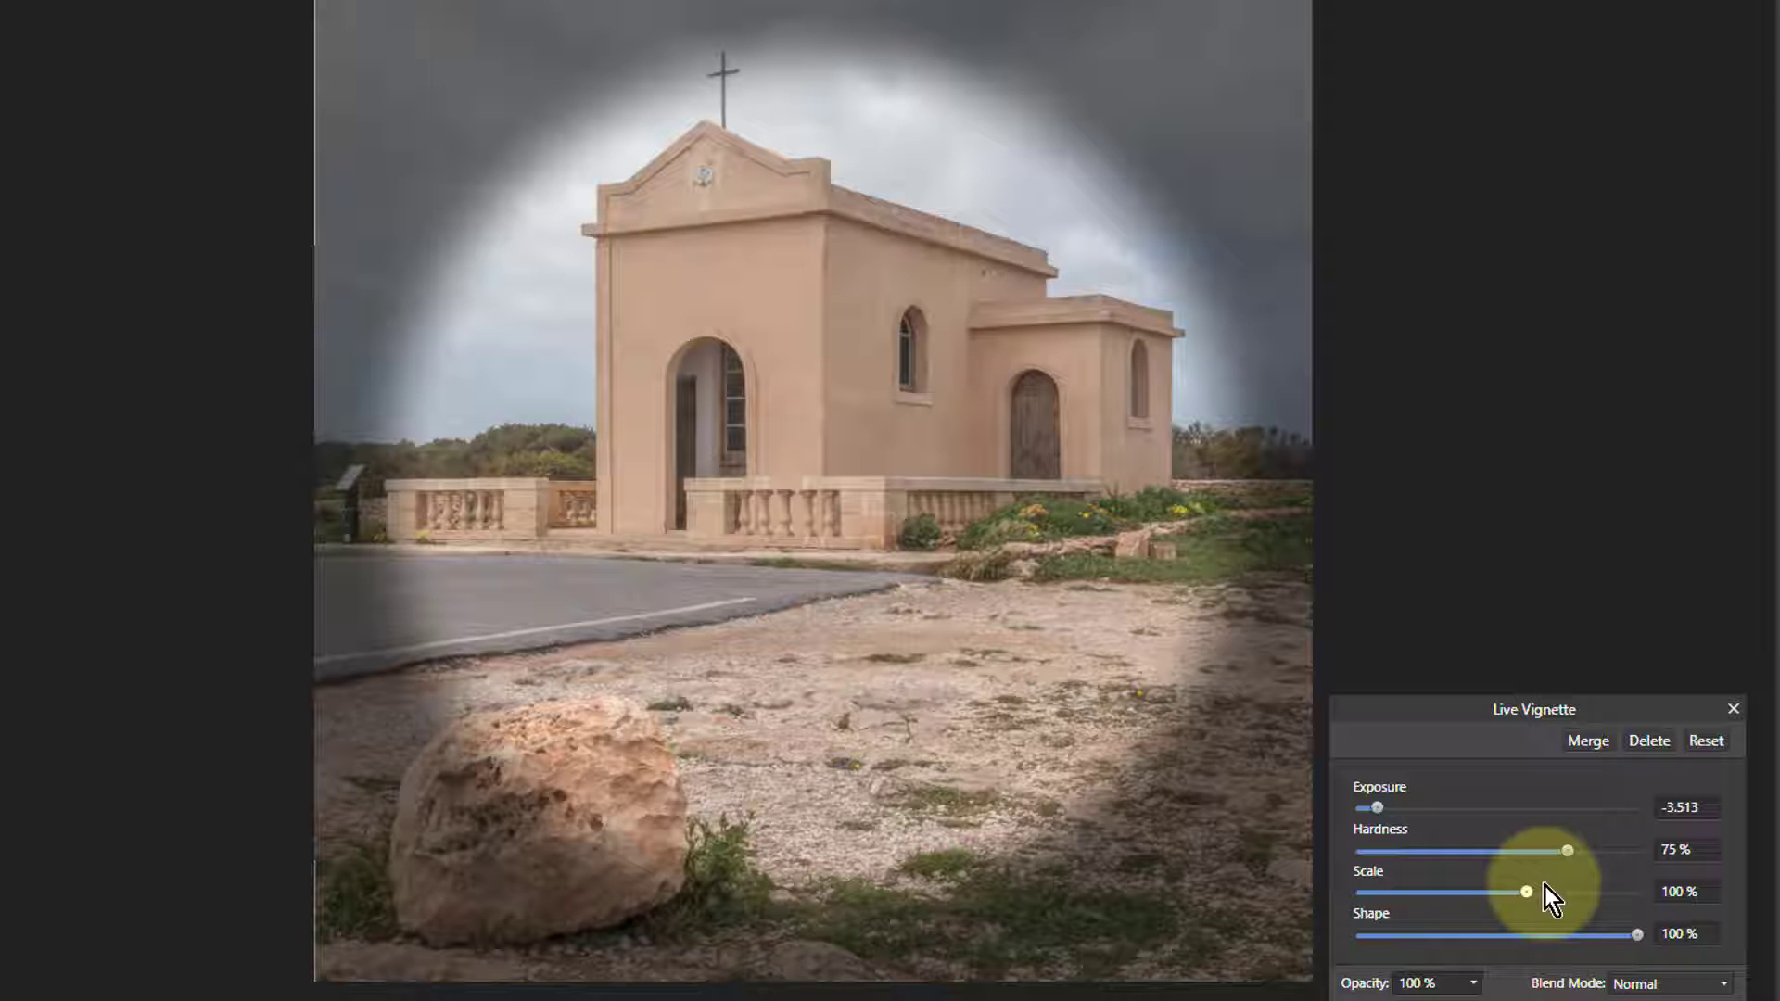
left_click_drag(1568, 852, 1556, 898)
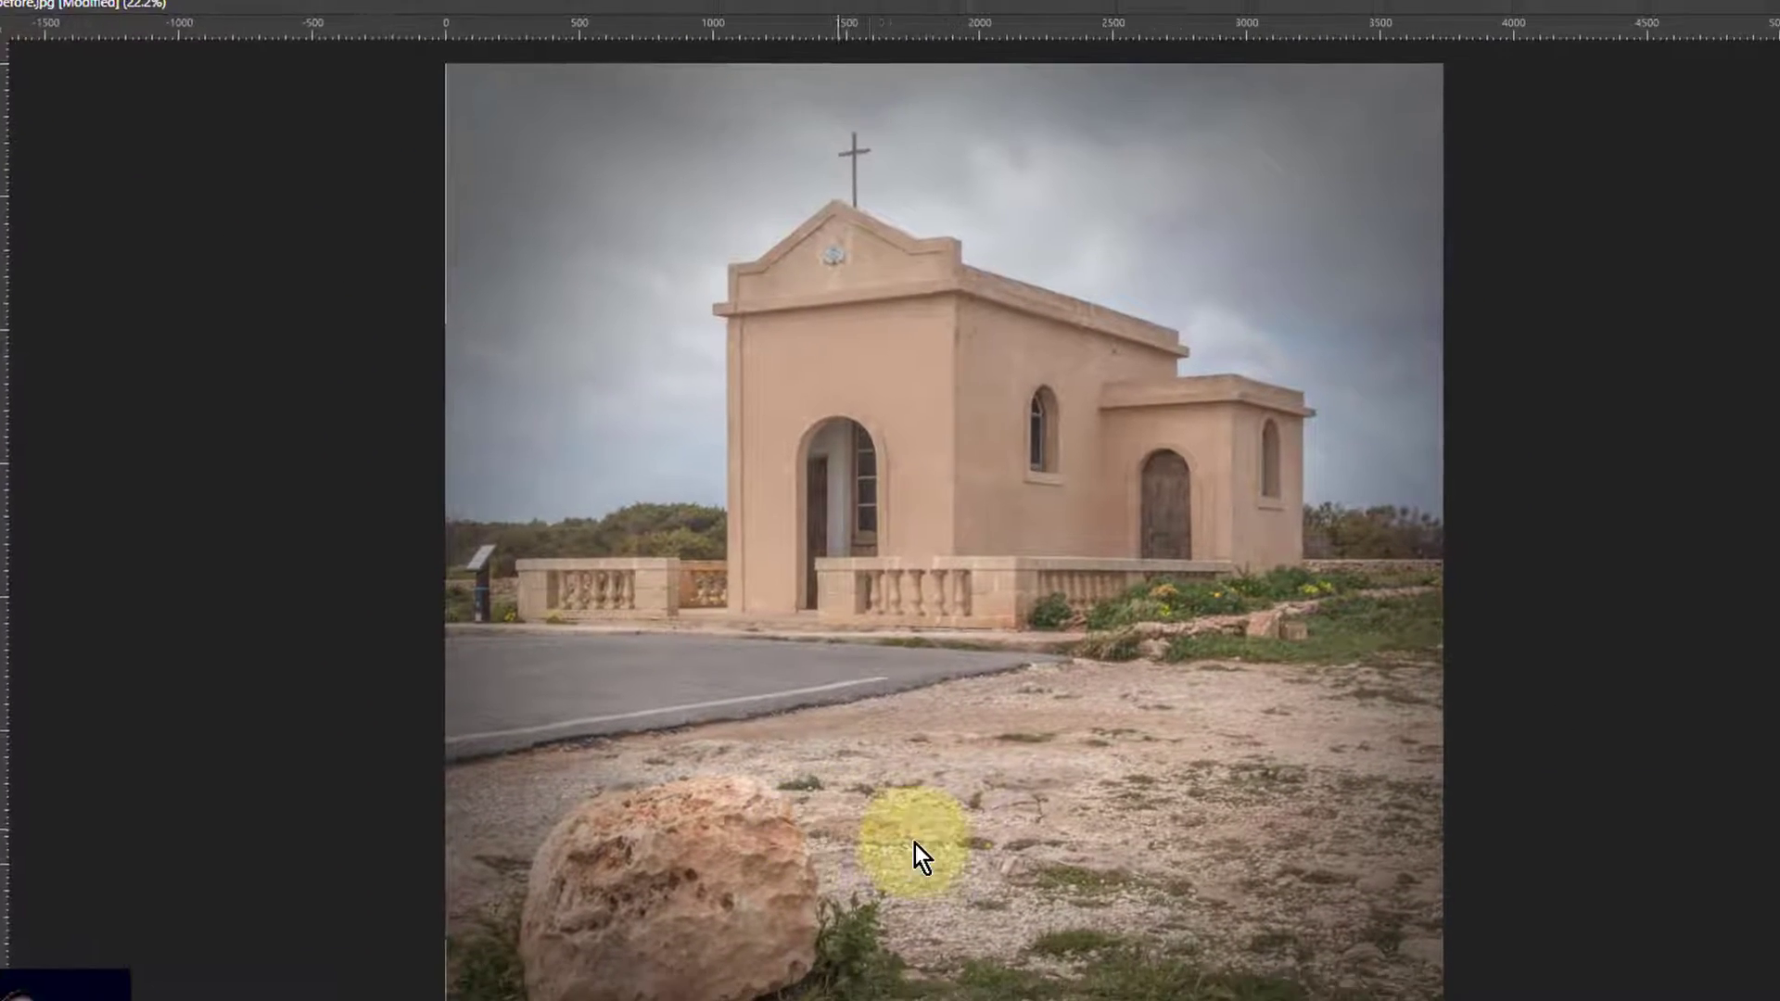
left_click(914, 682)
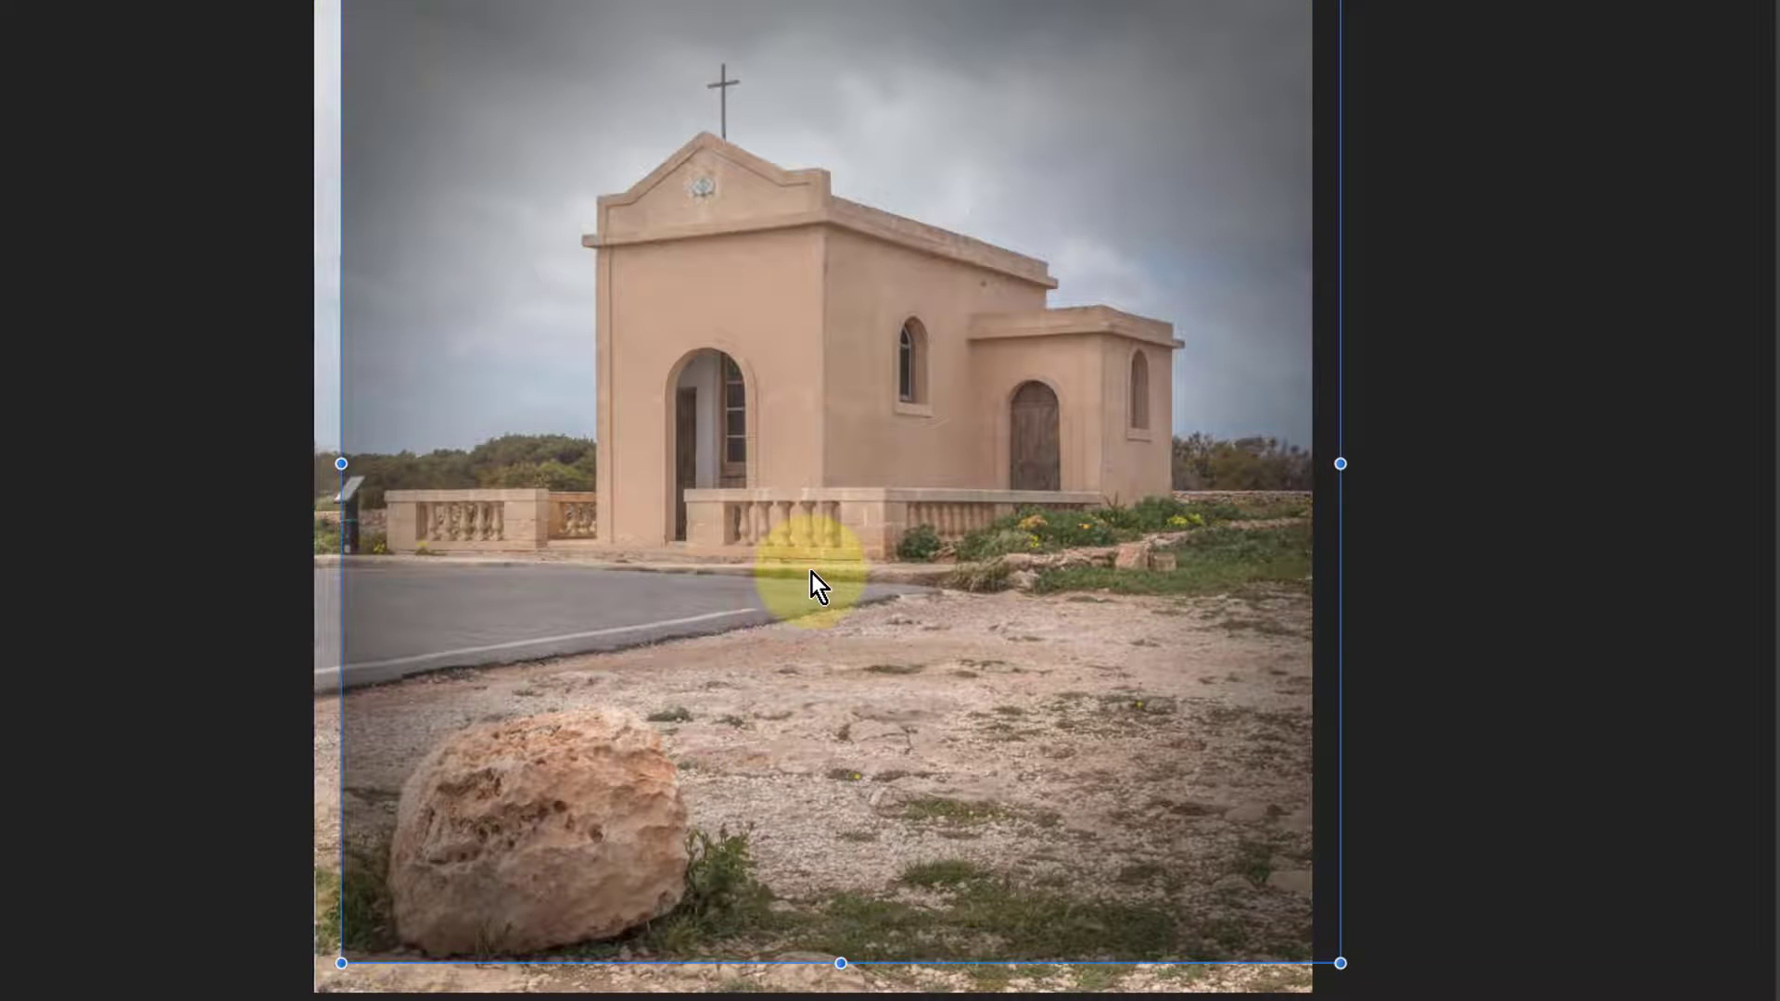
left_click_drag(810, 573, 786, 608)
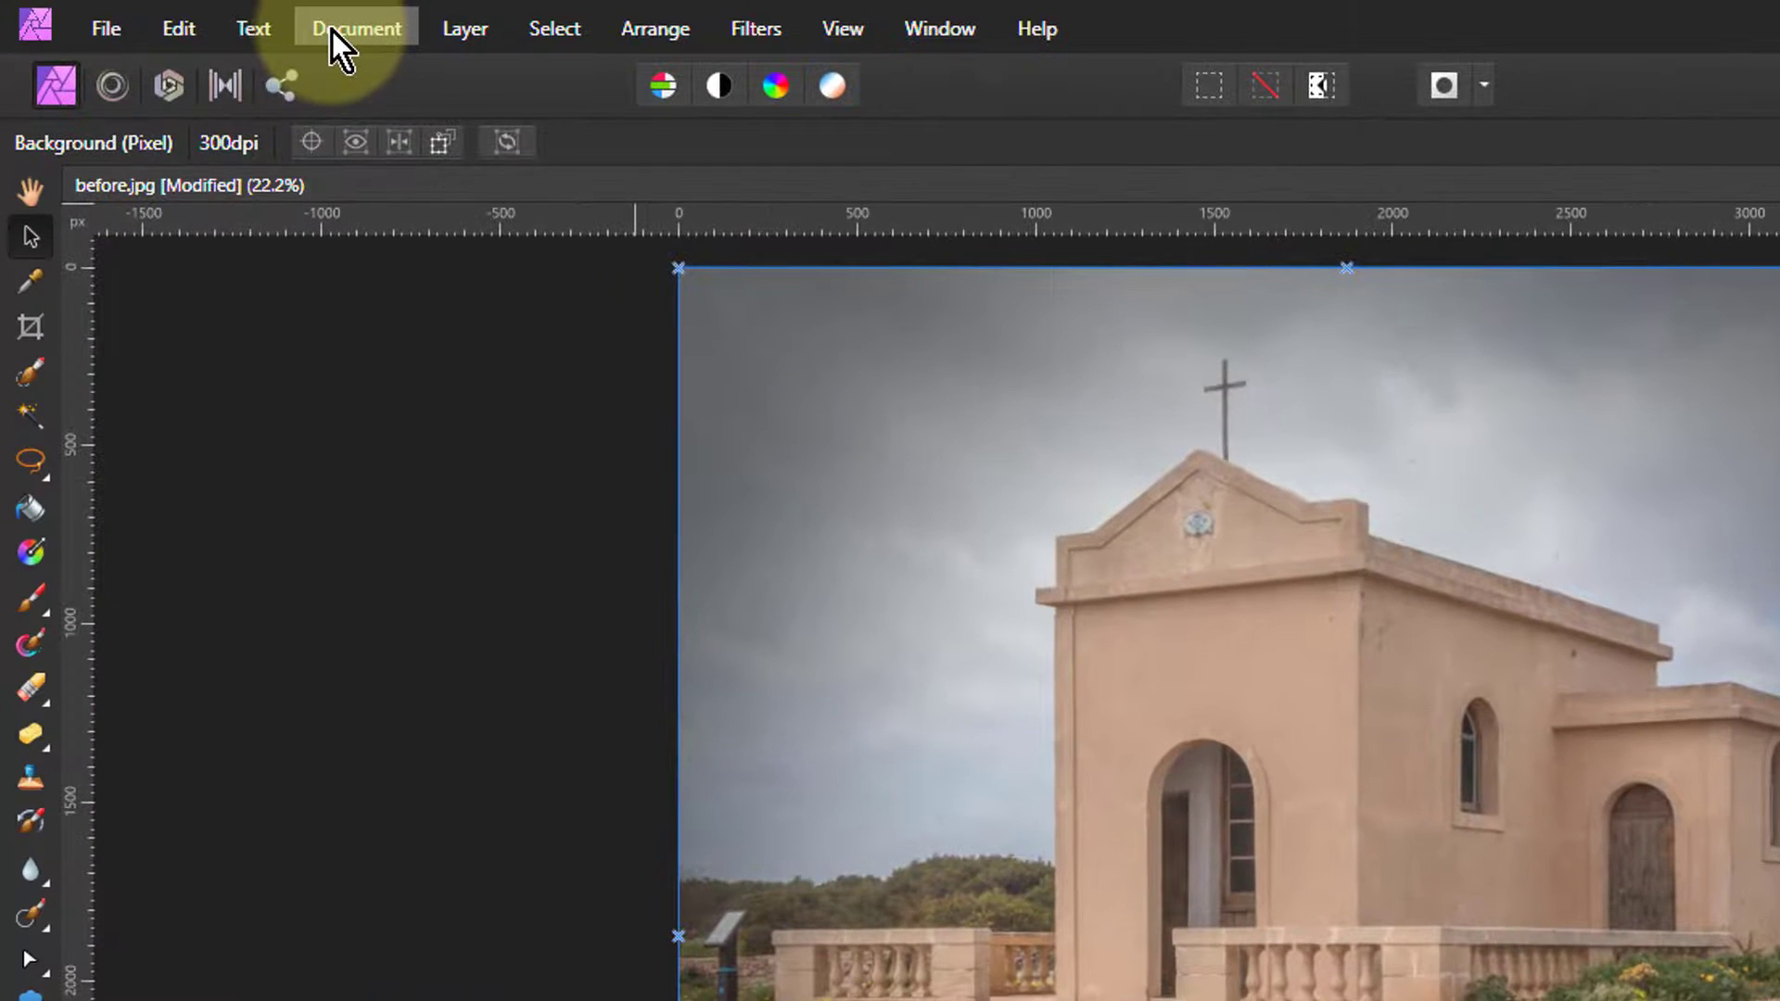
Resize the canvas to 7000 × 7000 px with the centre anchor.
left_click(332, 30)
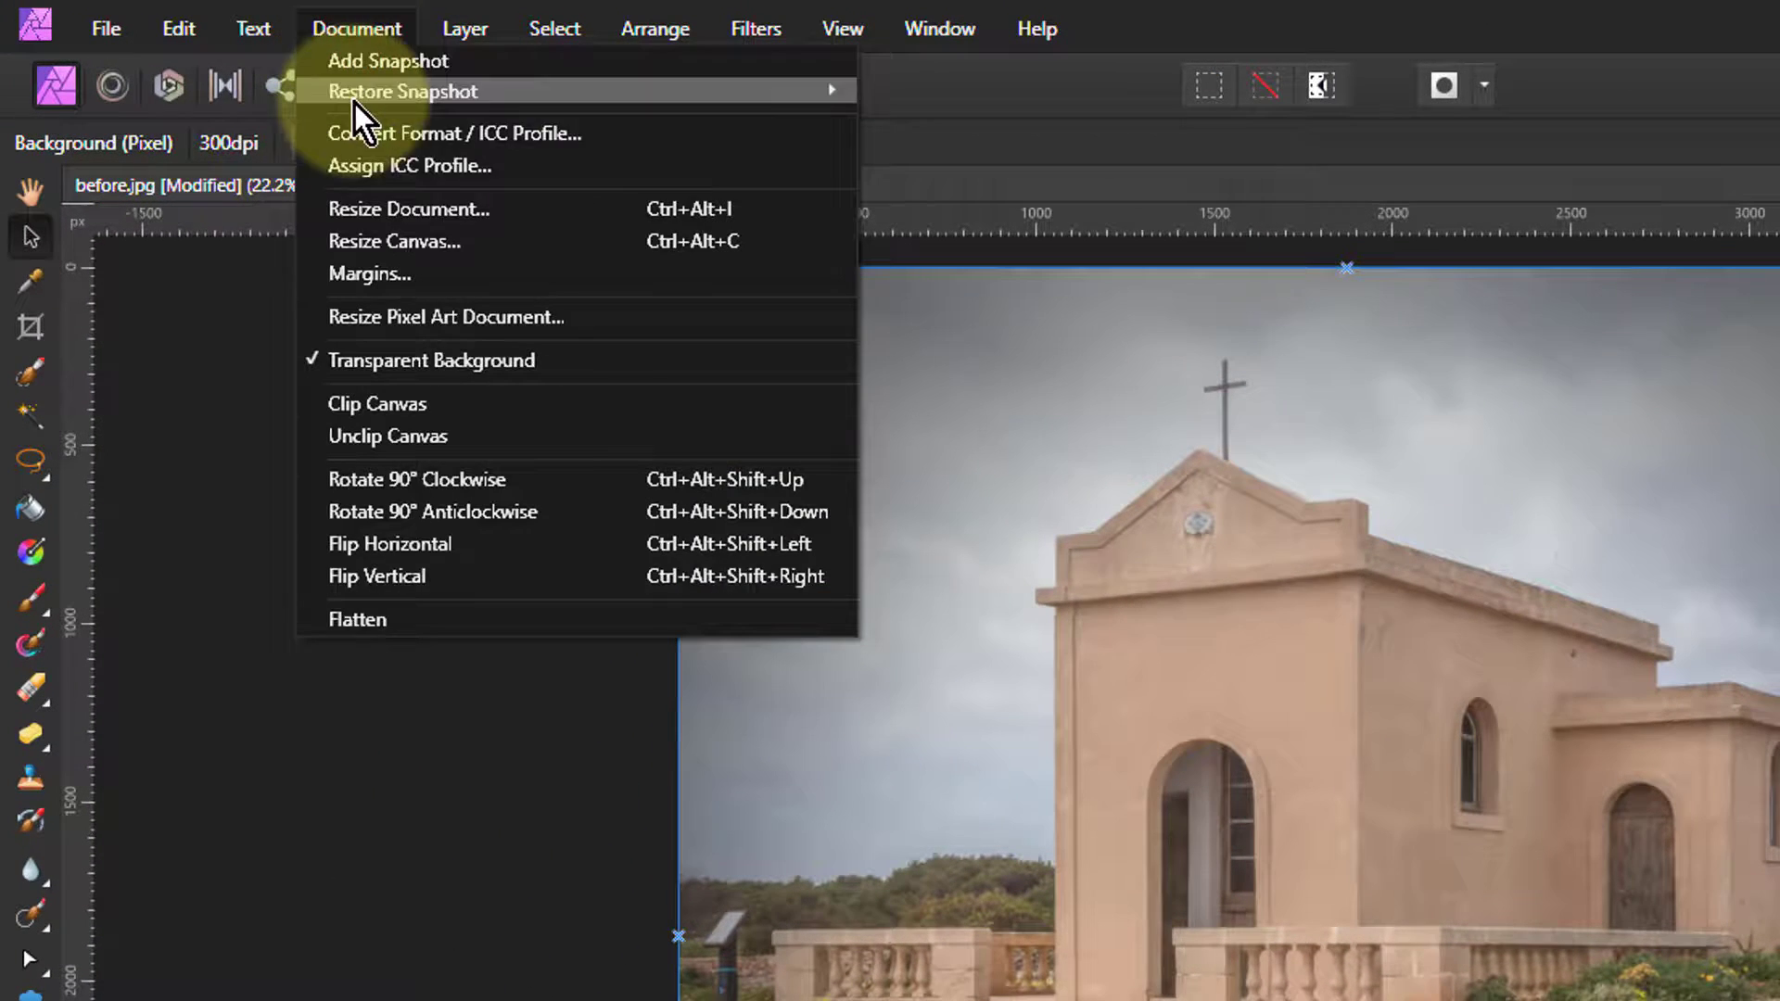
left_click(419, 244)
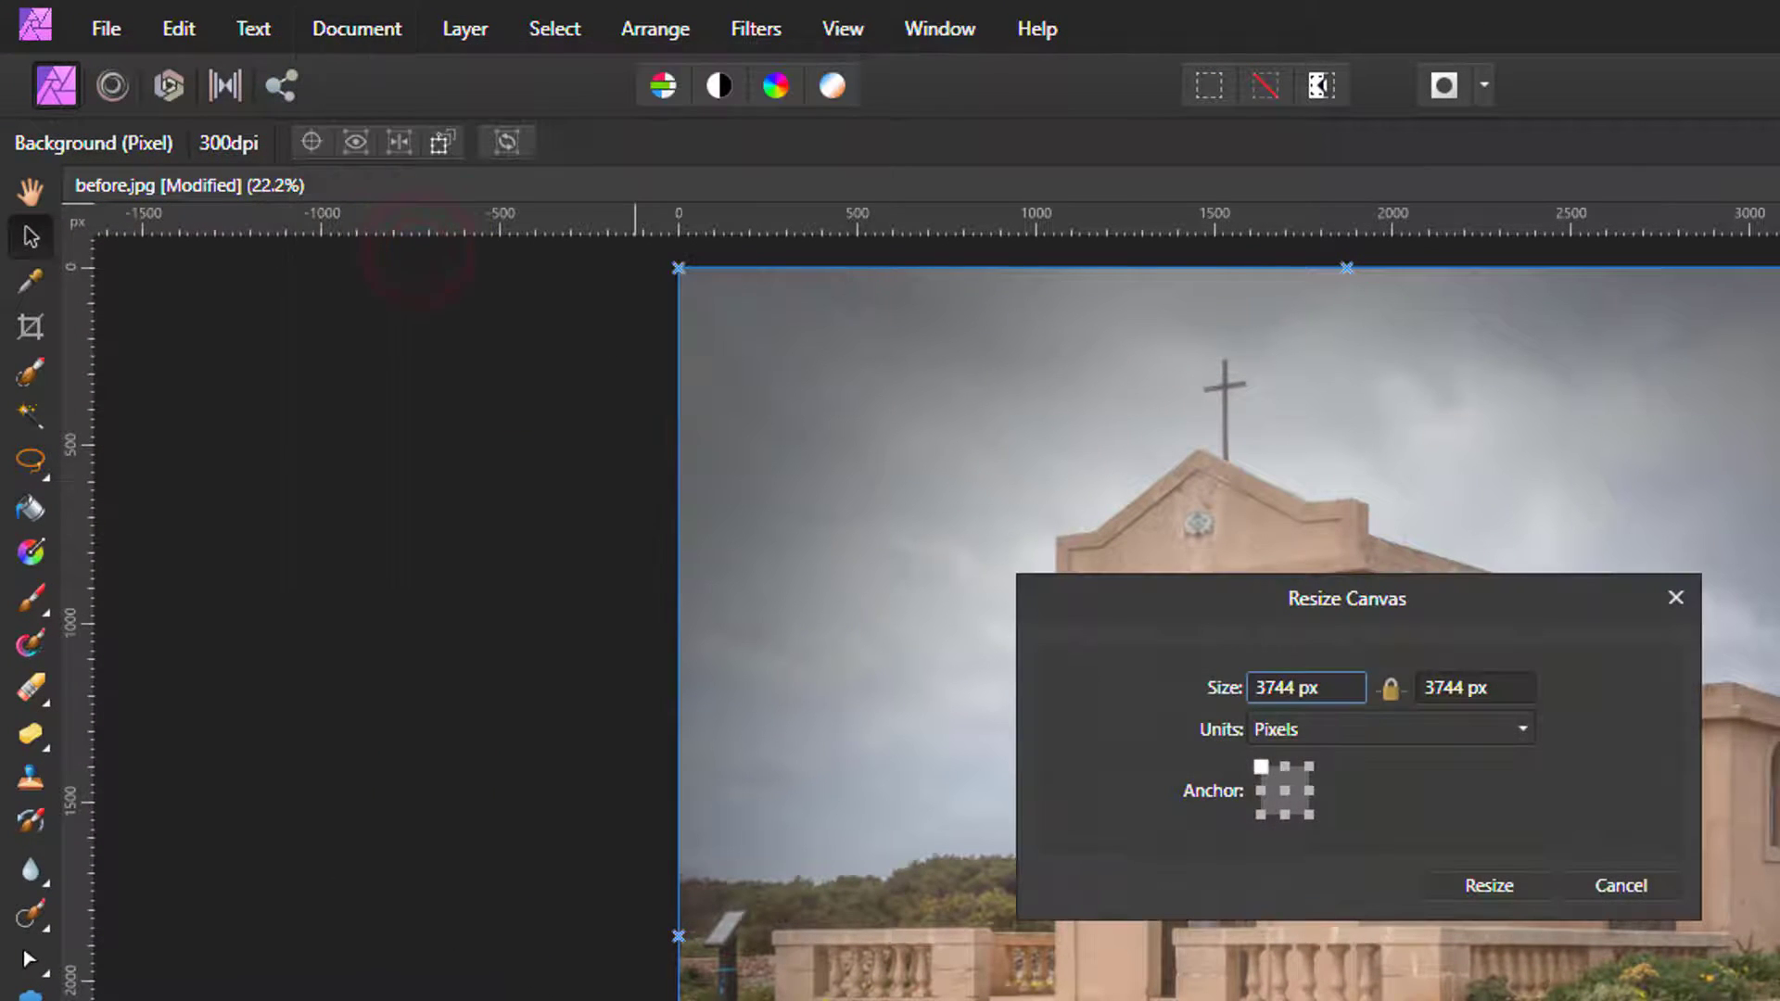
left_click(1284, 793)
left_click(1312, 694)
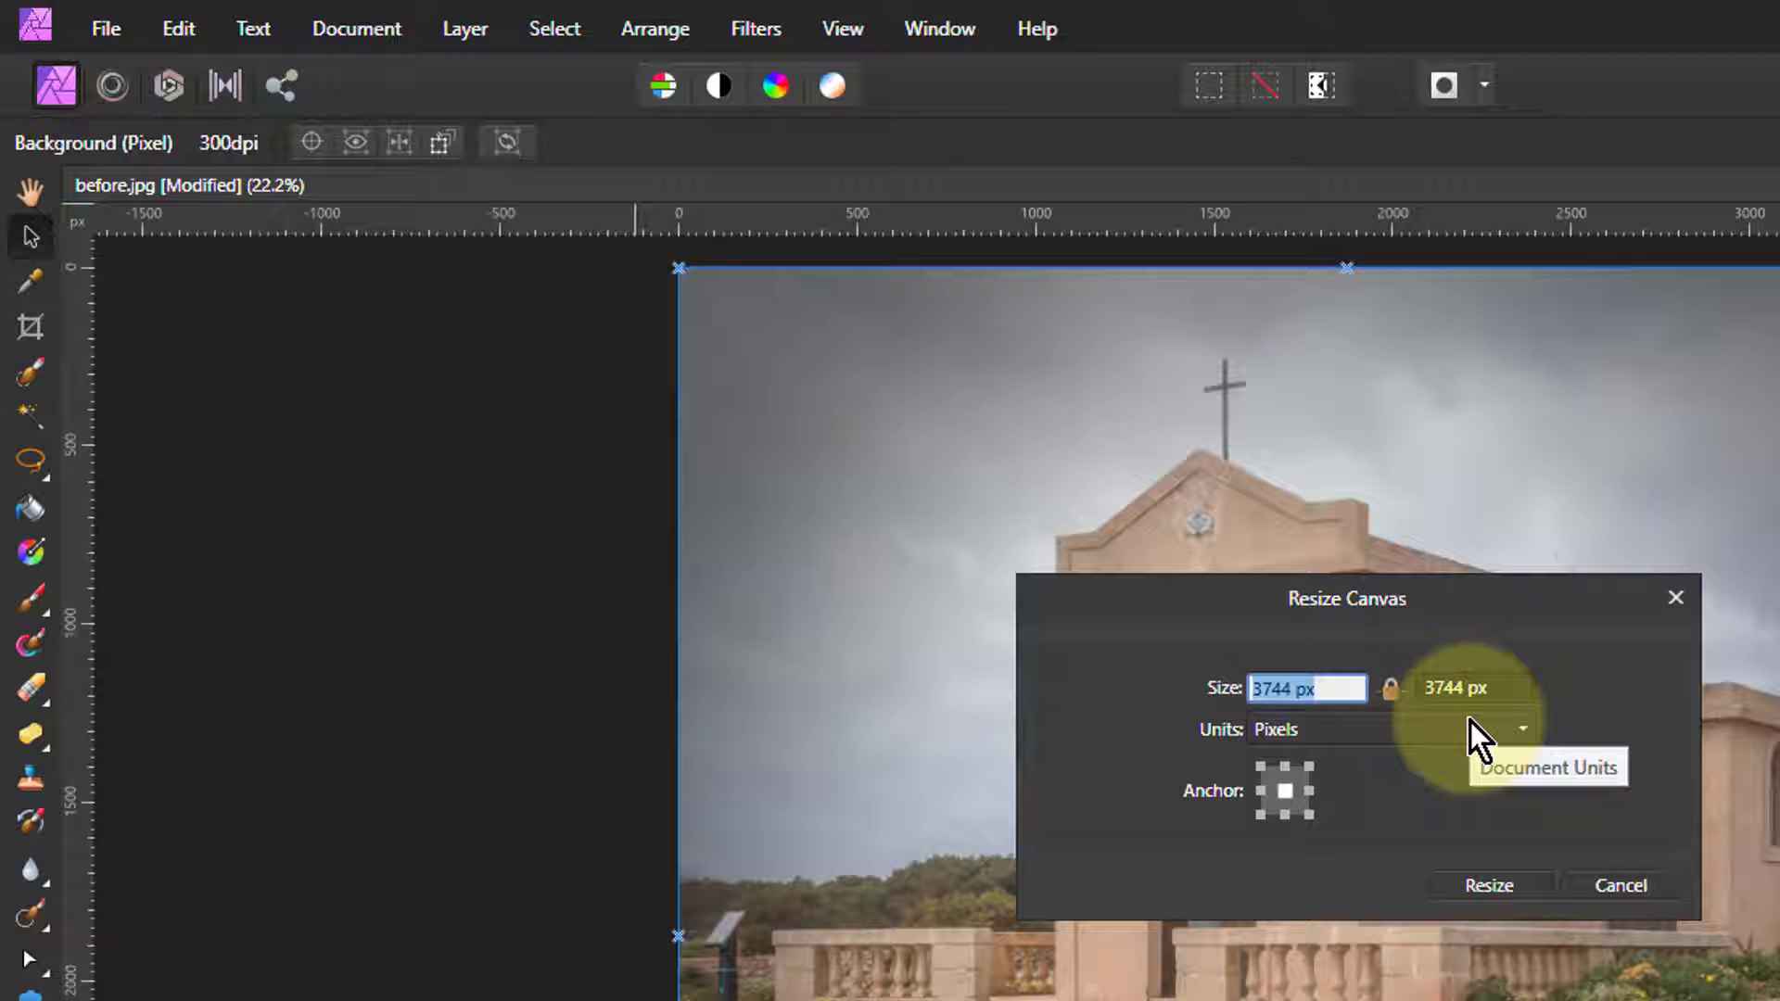
type("7000")
key("Tab")
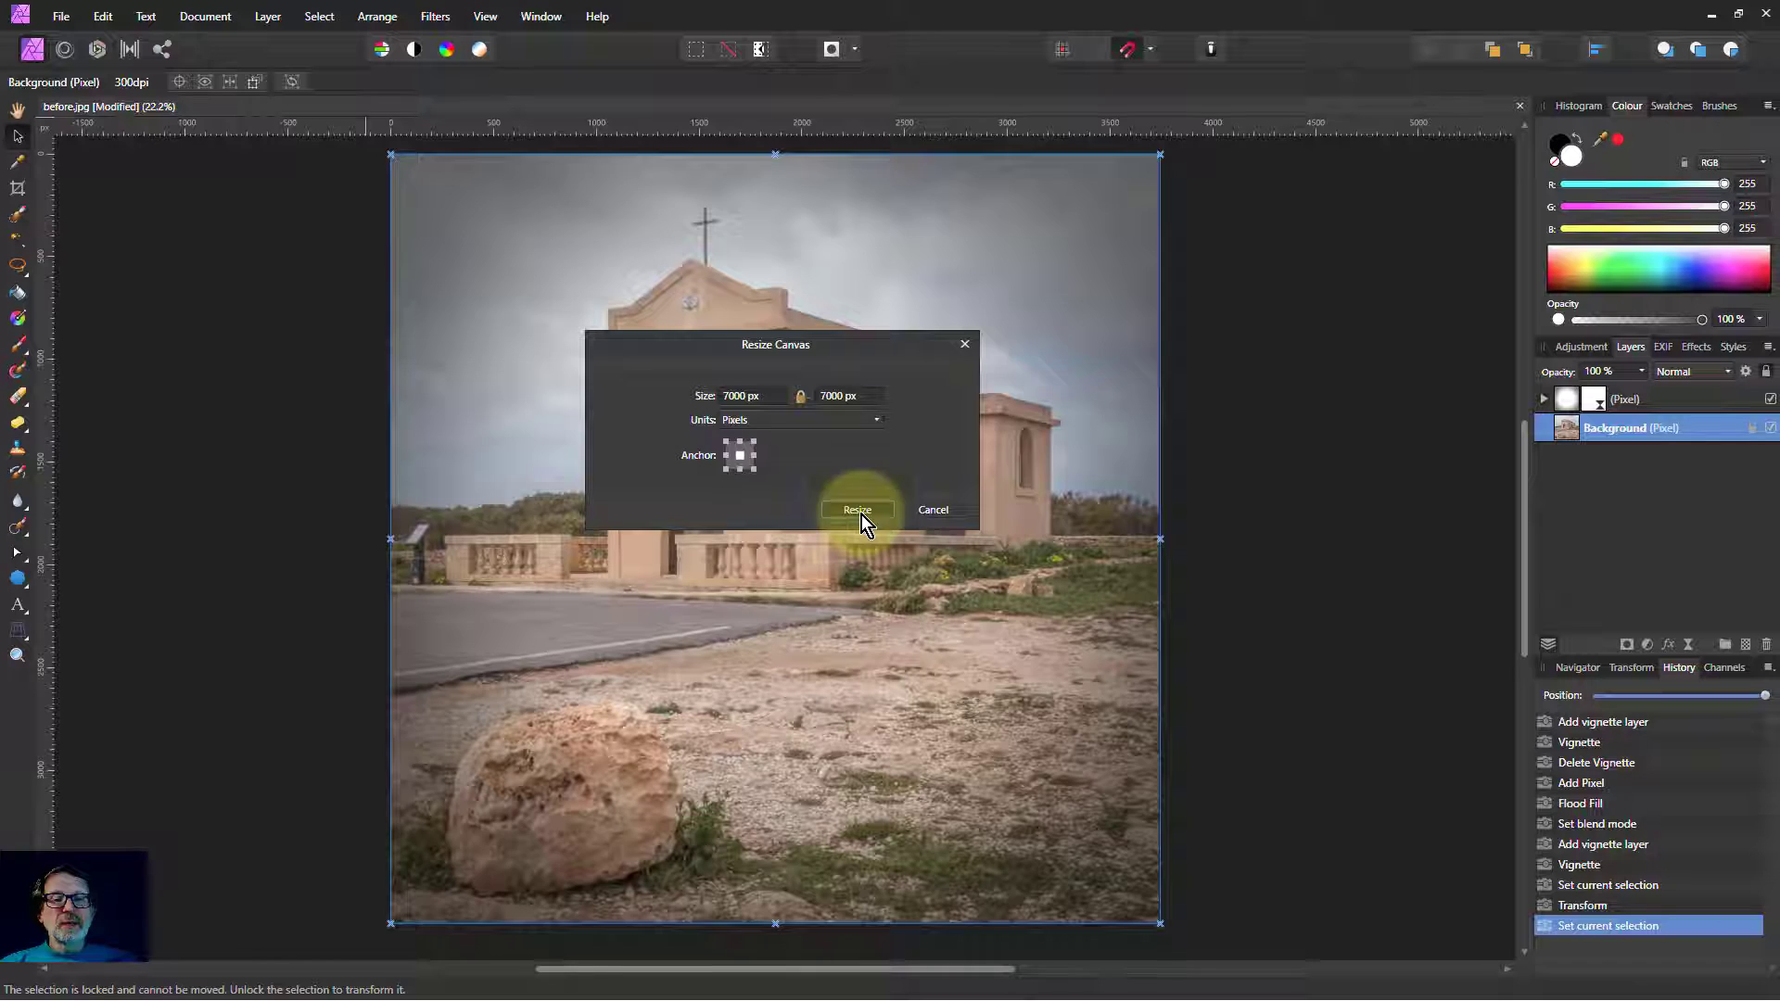
left_click(911, 544)
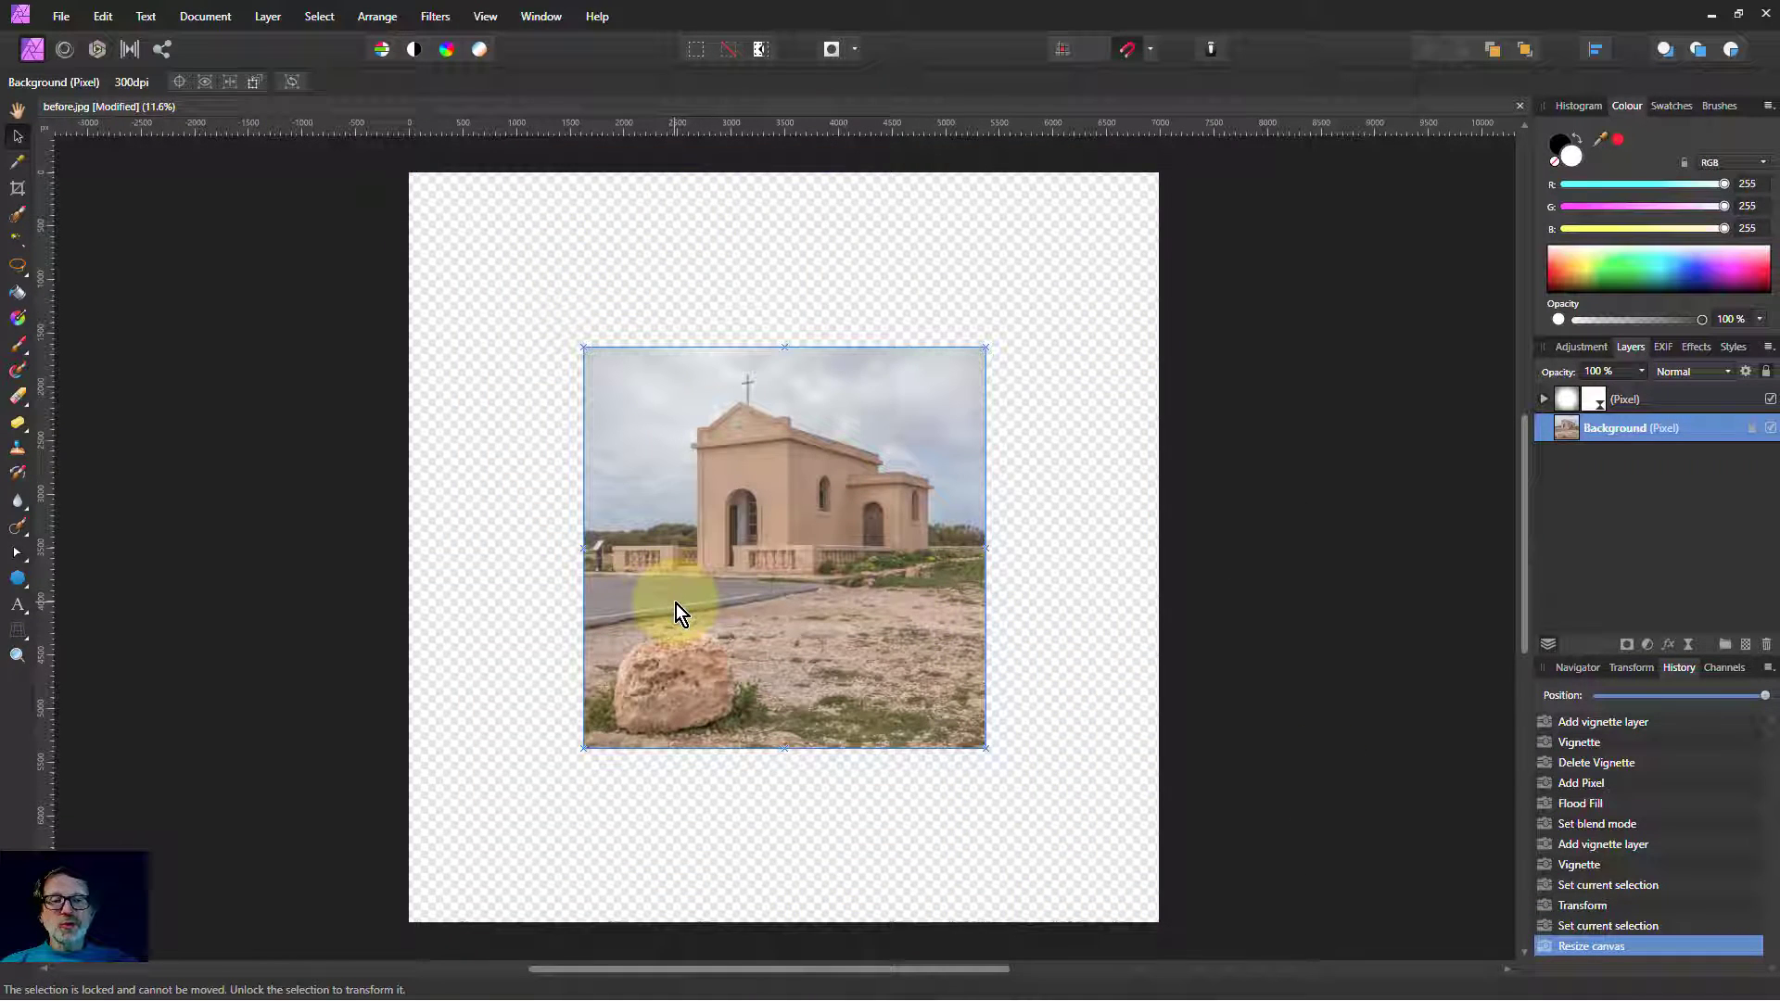
Stretch the white vignette layer to fill the canvas from corner to corner.
left_click(1577, 398)
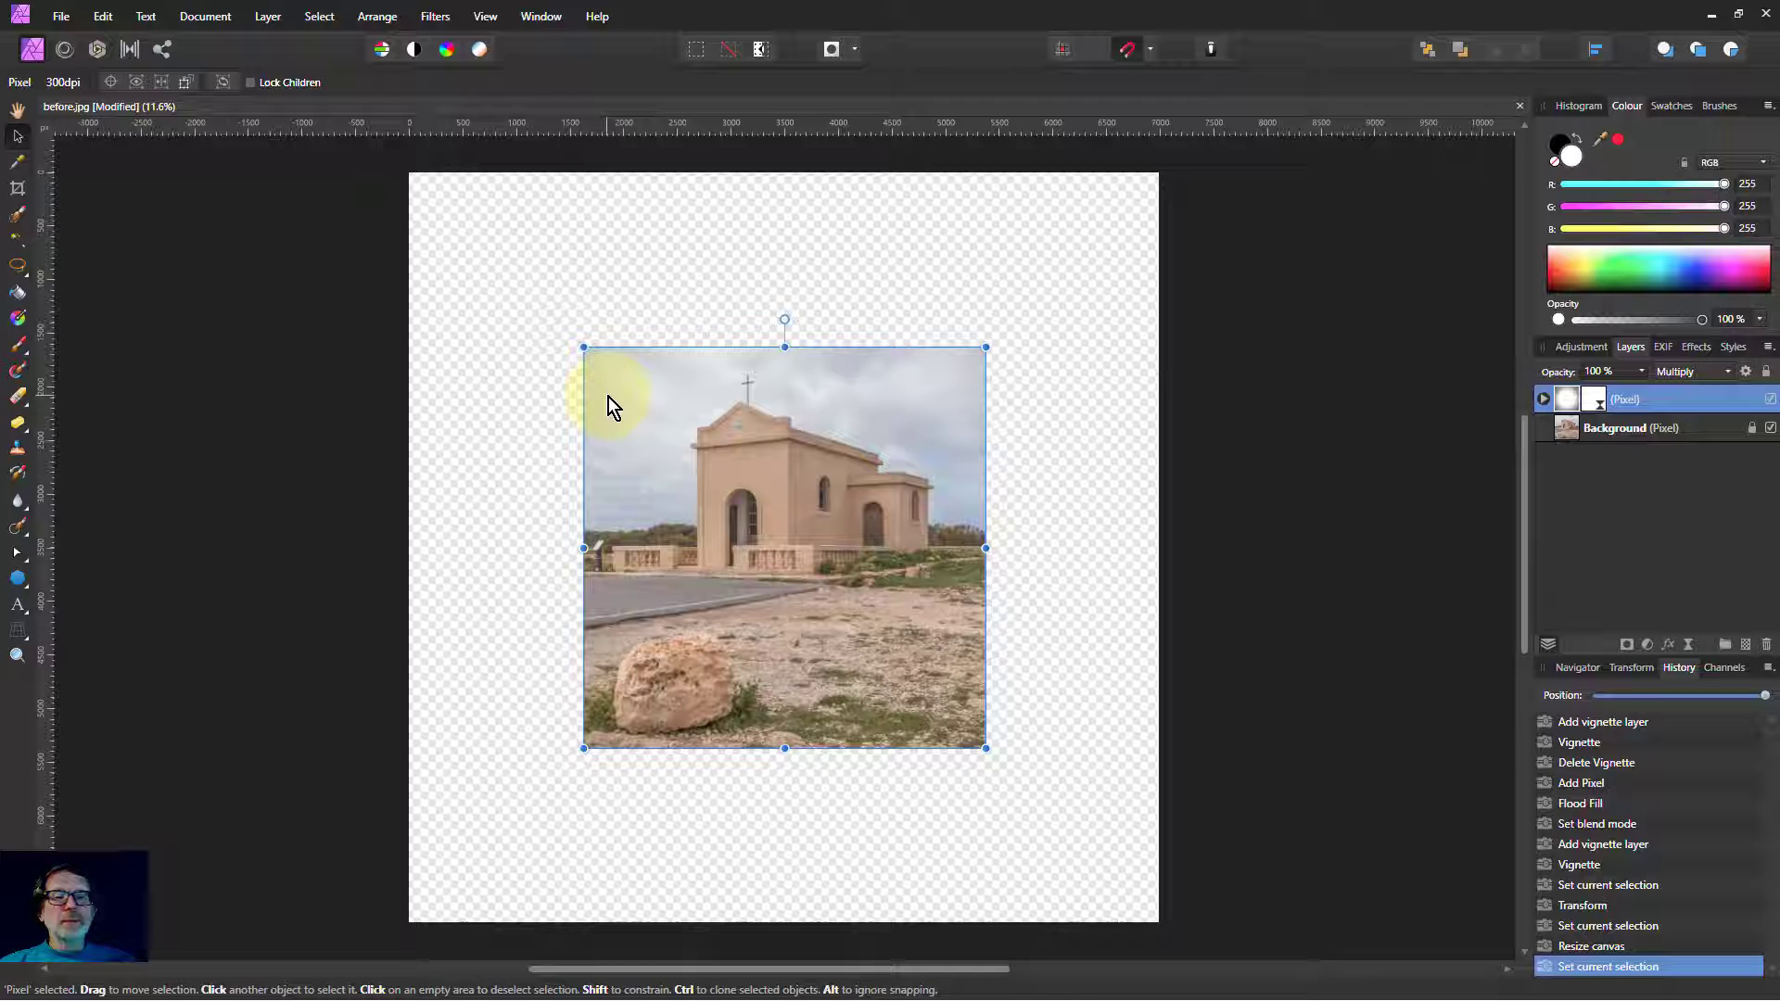
left_click_drag(553, 316, 409, 174)
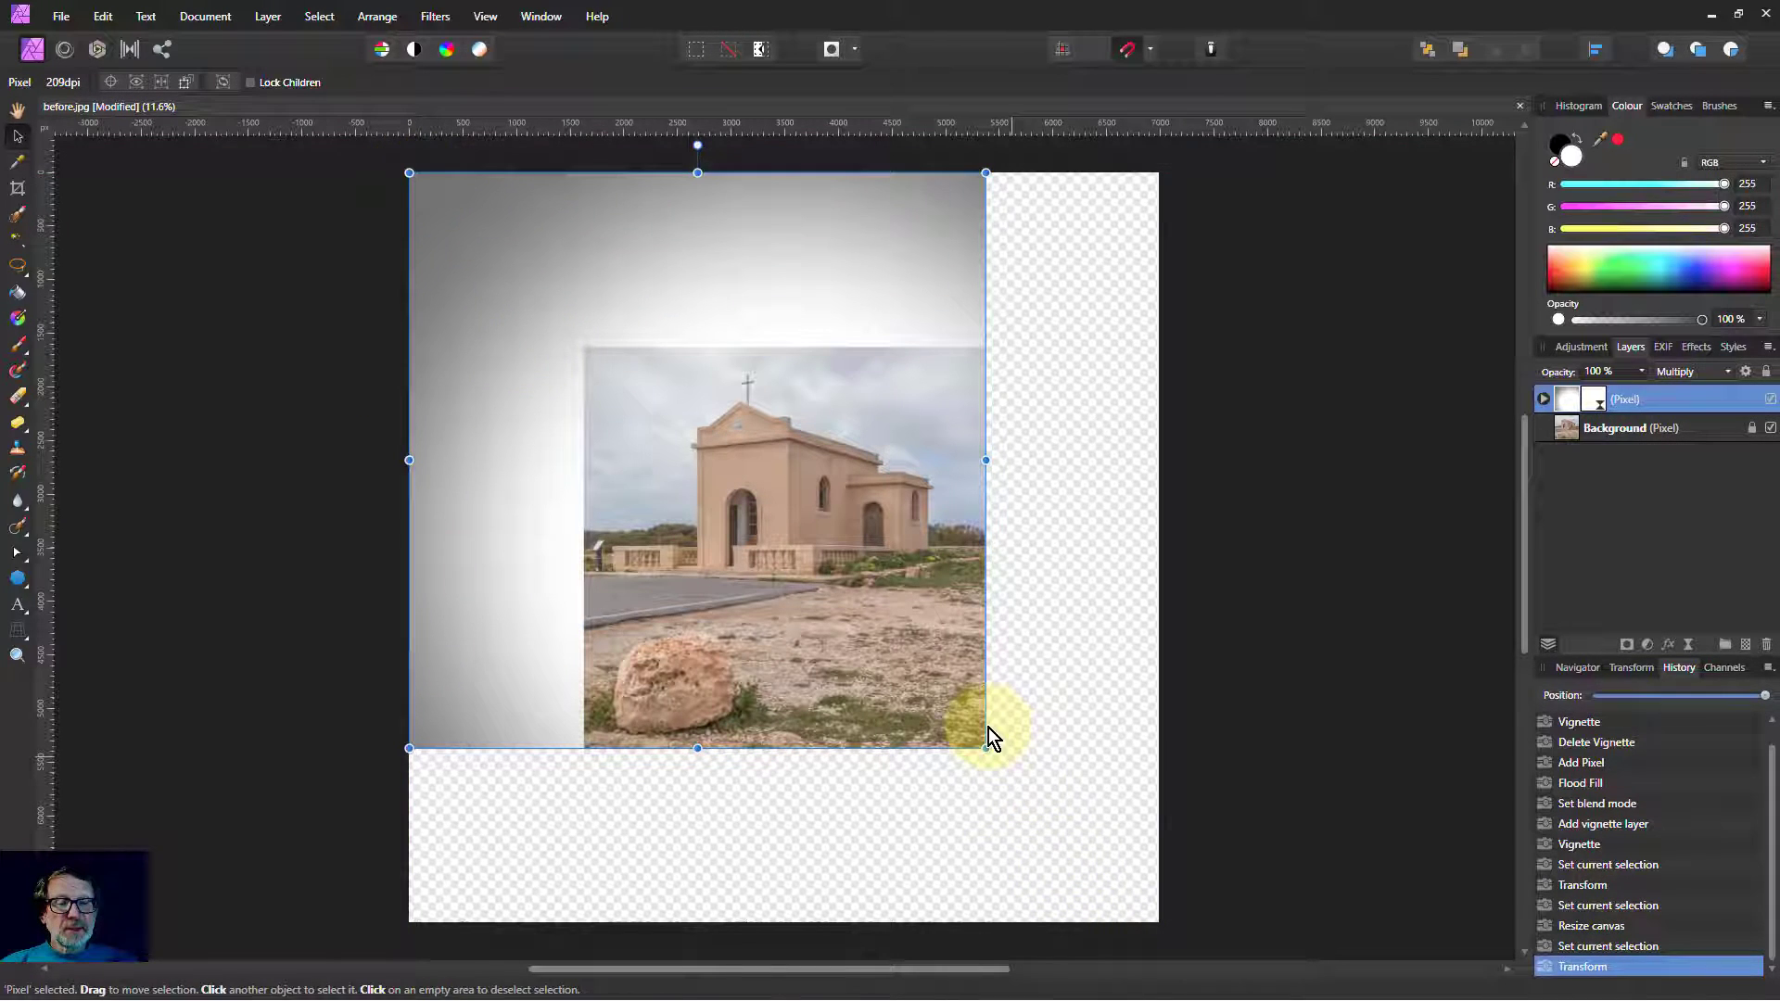
left_click_drag(984, 746, 1165, 920)
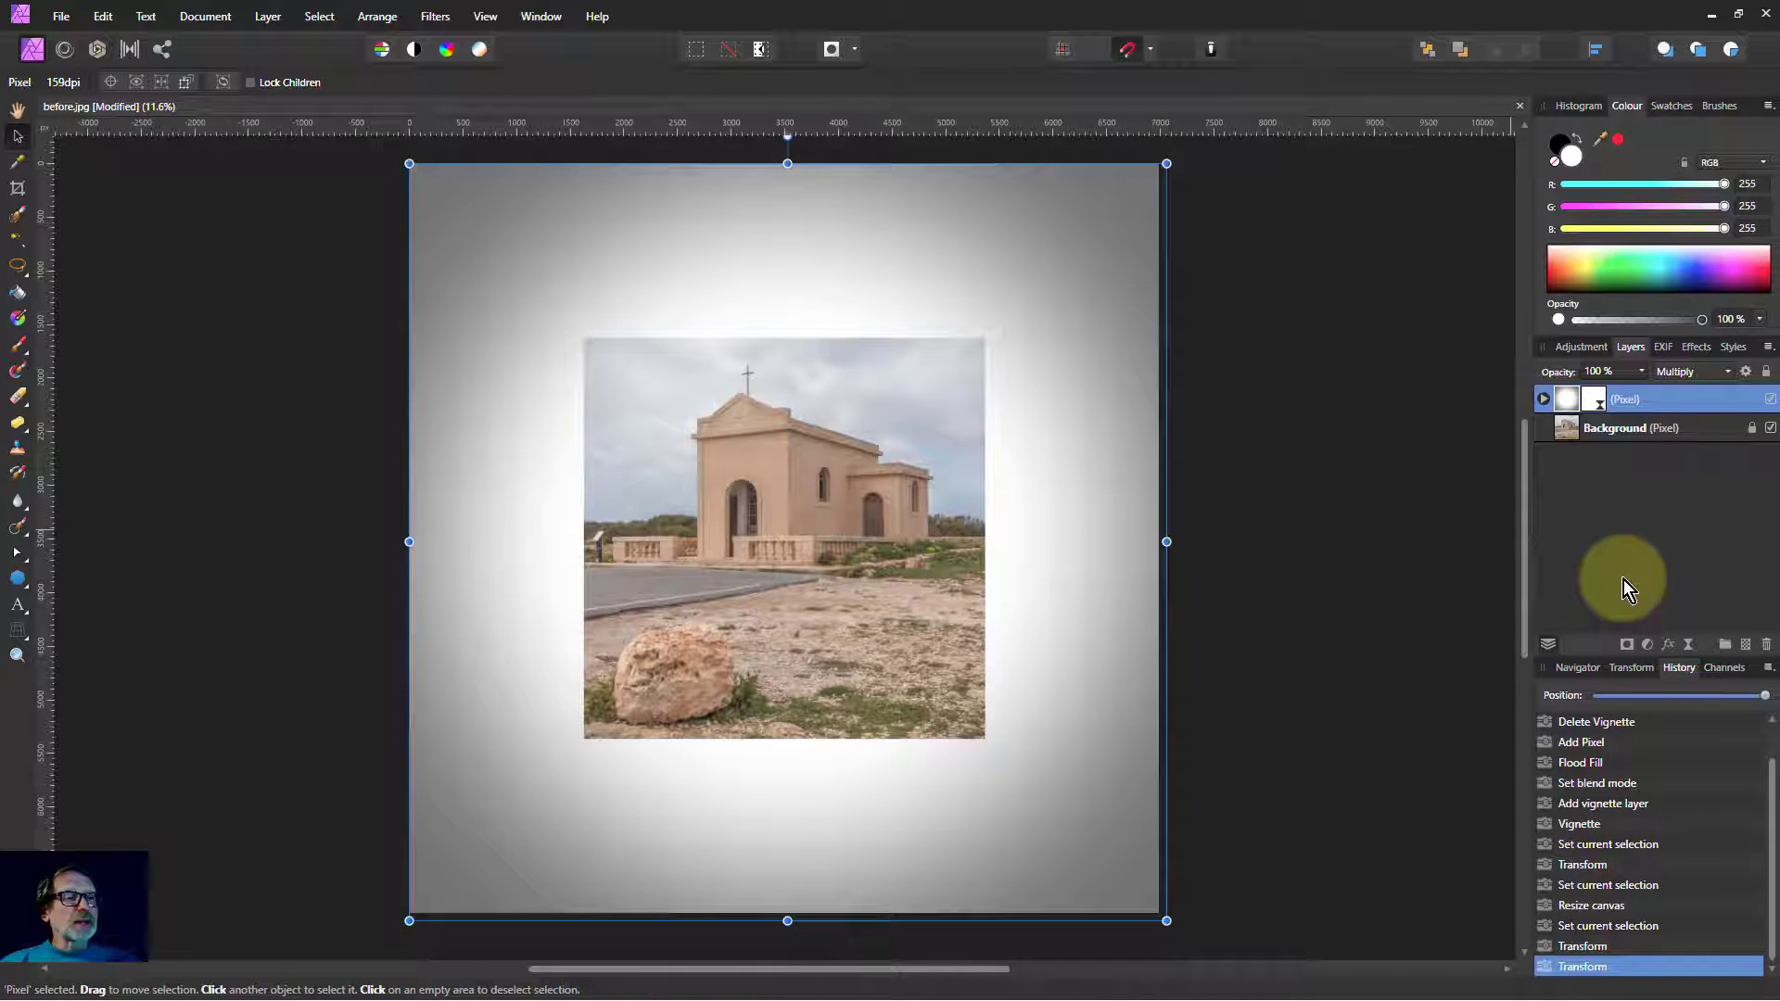
Lower the vignette scale to 86%, then nudge and slightly shrink the vignette layer.
double_click(1593, 400)
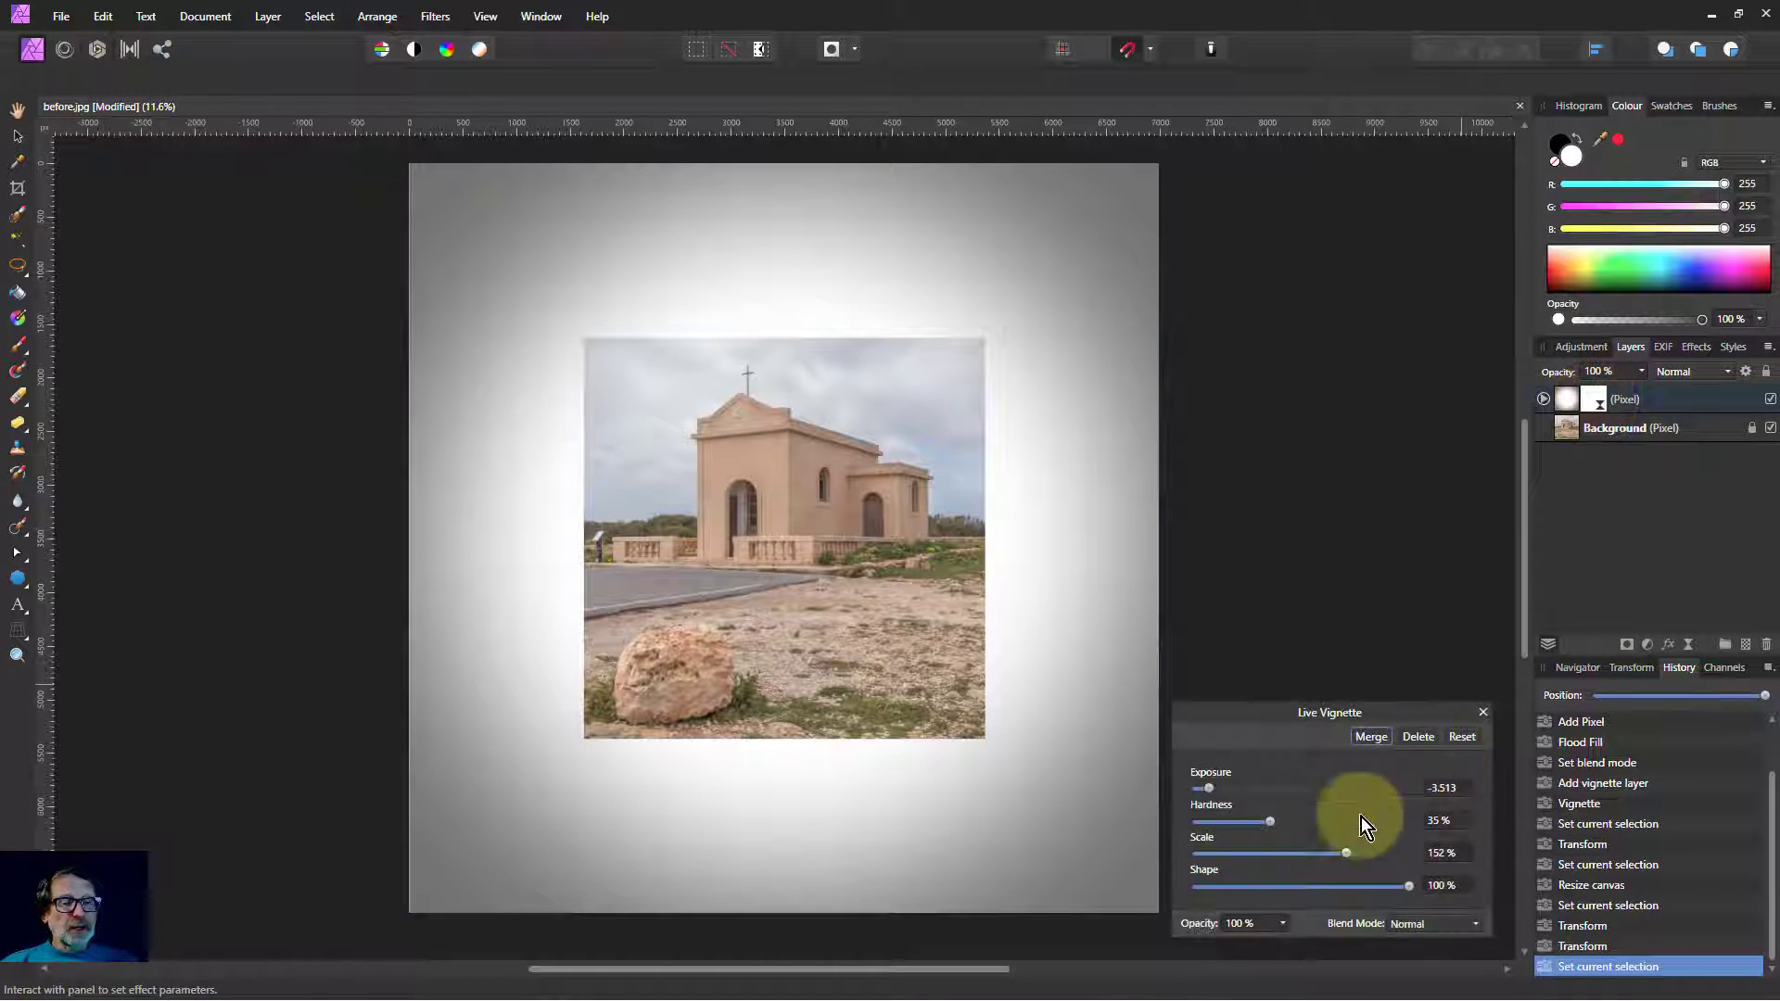
left_click_drag(1350, 857, 1311, 855)
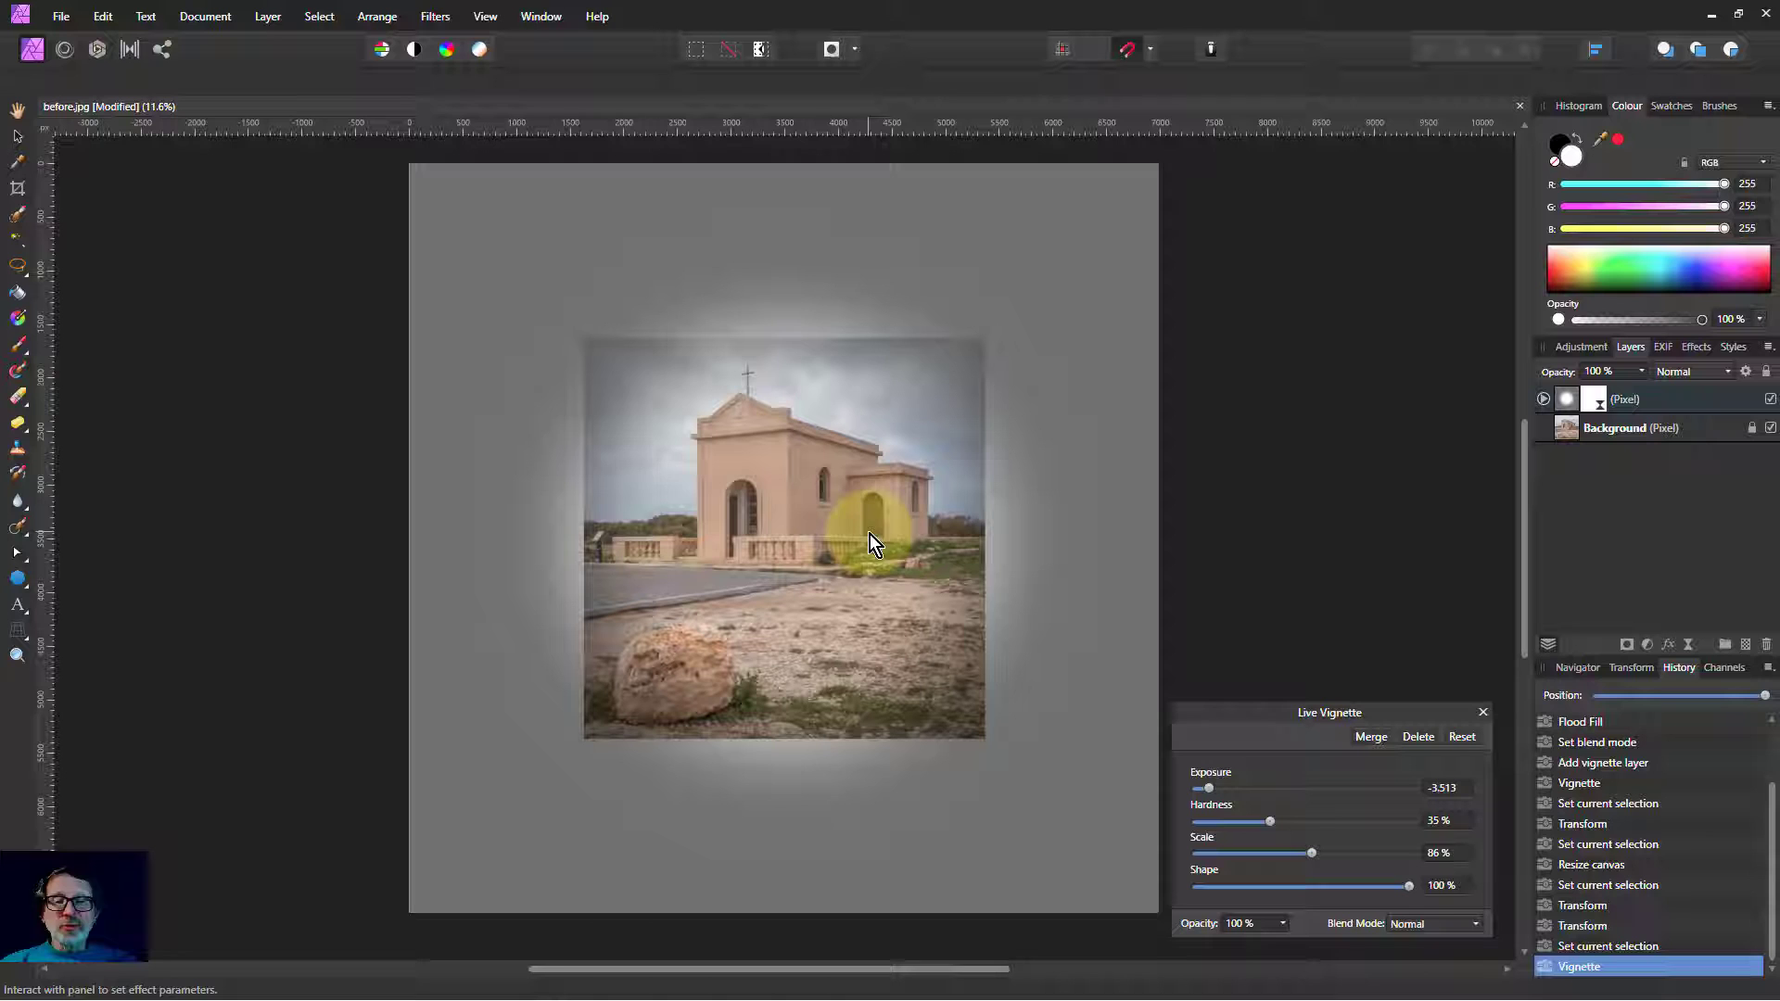
left_click(17, 136)
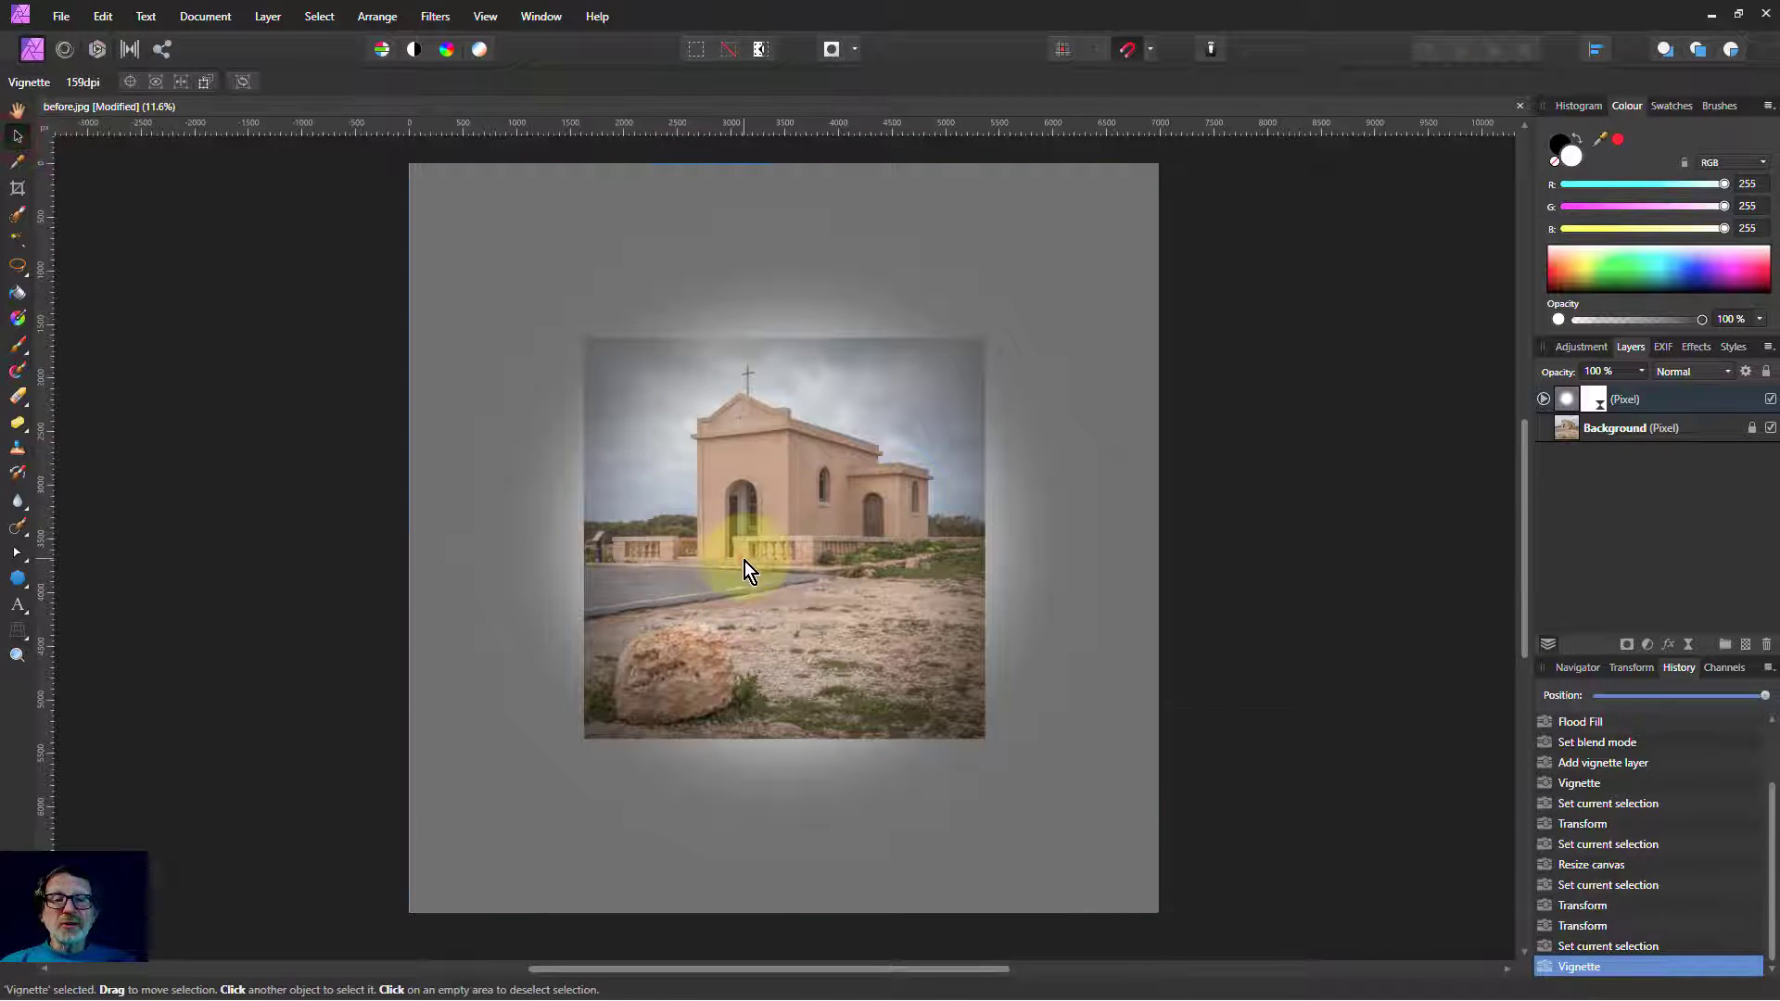
mouse_move(743, 560)
left_mouse_down()
mouse_move(803, 504)
mouse_move(731, 565)
left_mouse_up()
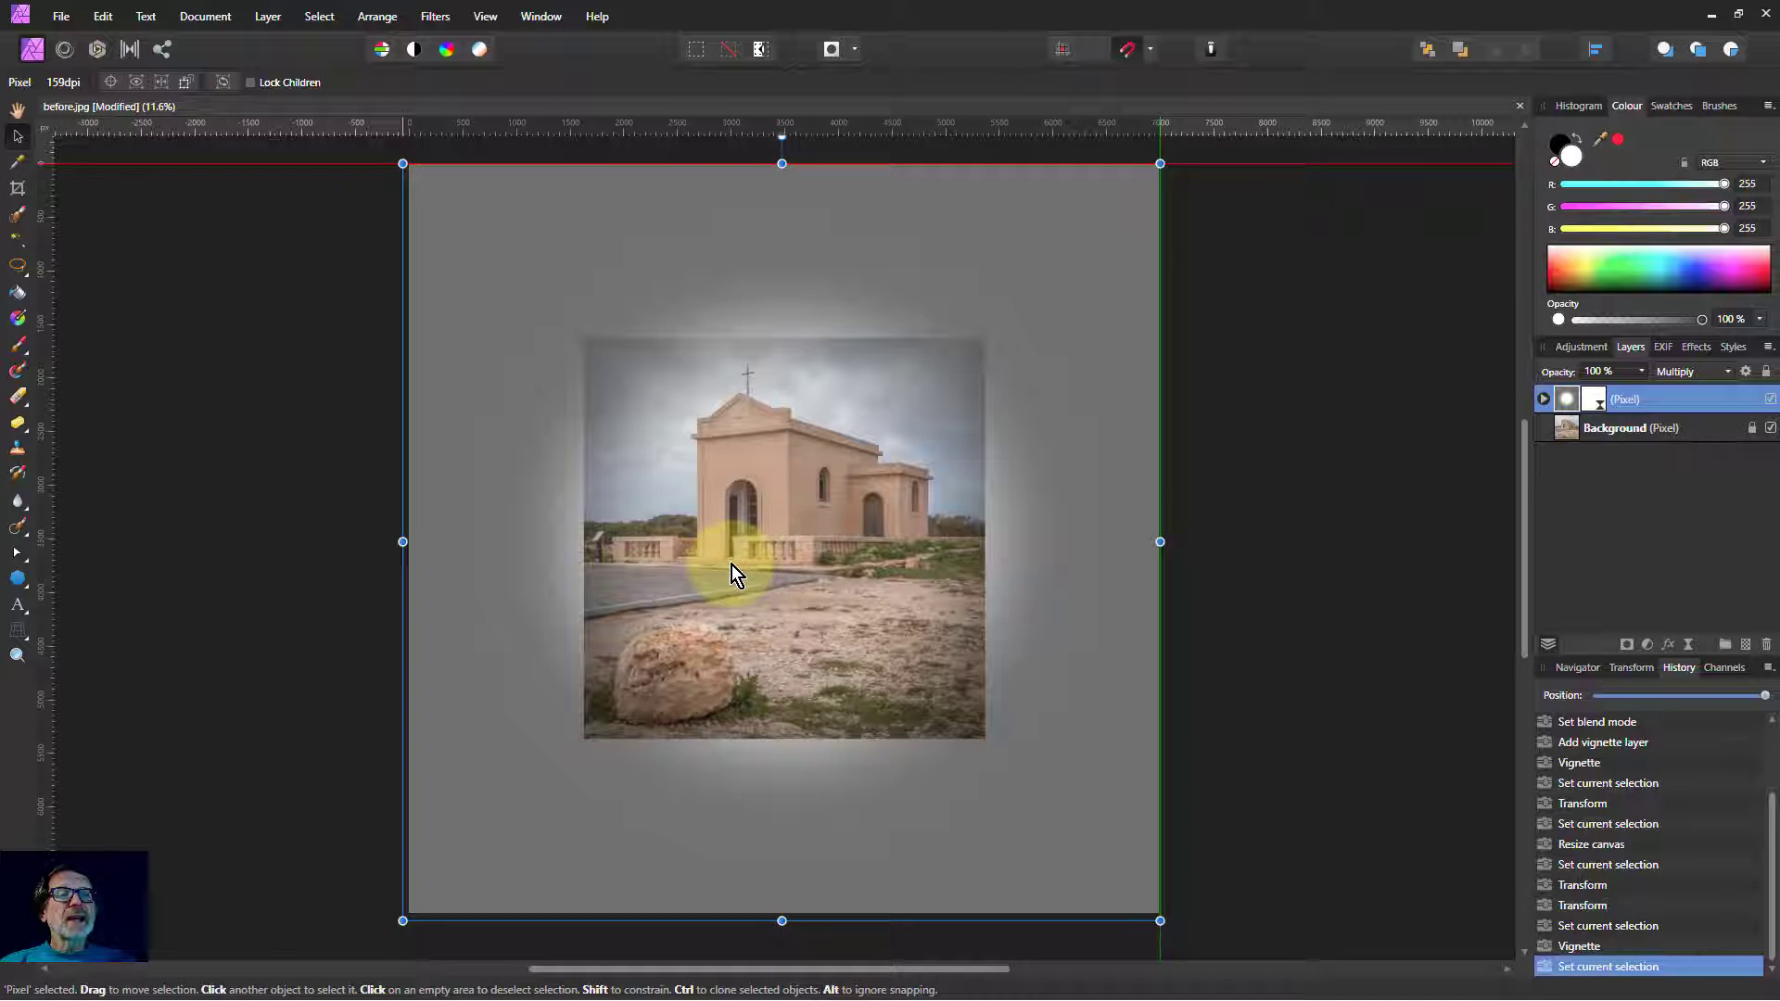
mouse_move(408, 923)
left_mouse_down()
mouse_move(426, 895)
mouse_move(409, 915)
left_mouse_up()
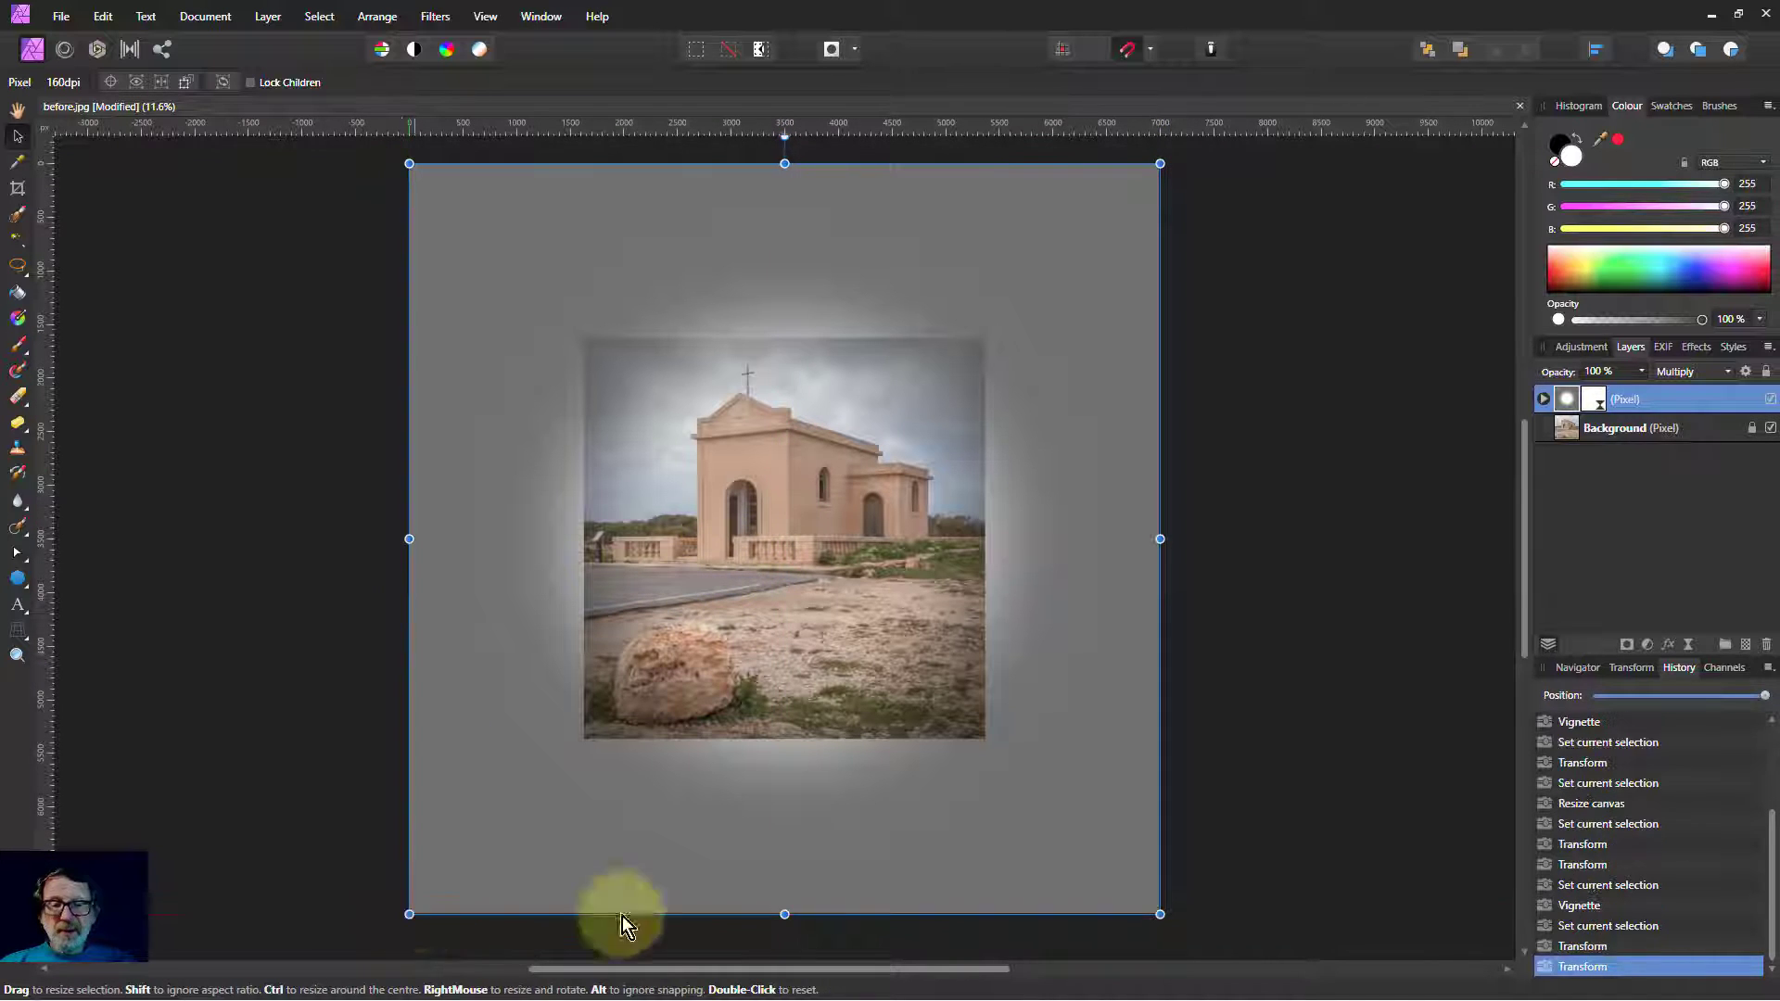
Unlock the Background church photo and move it up and right.
left_click(1584, 426)
left_click_drag(749, 503, 756, 532)
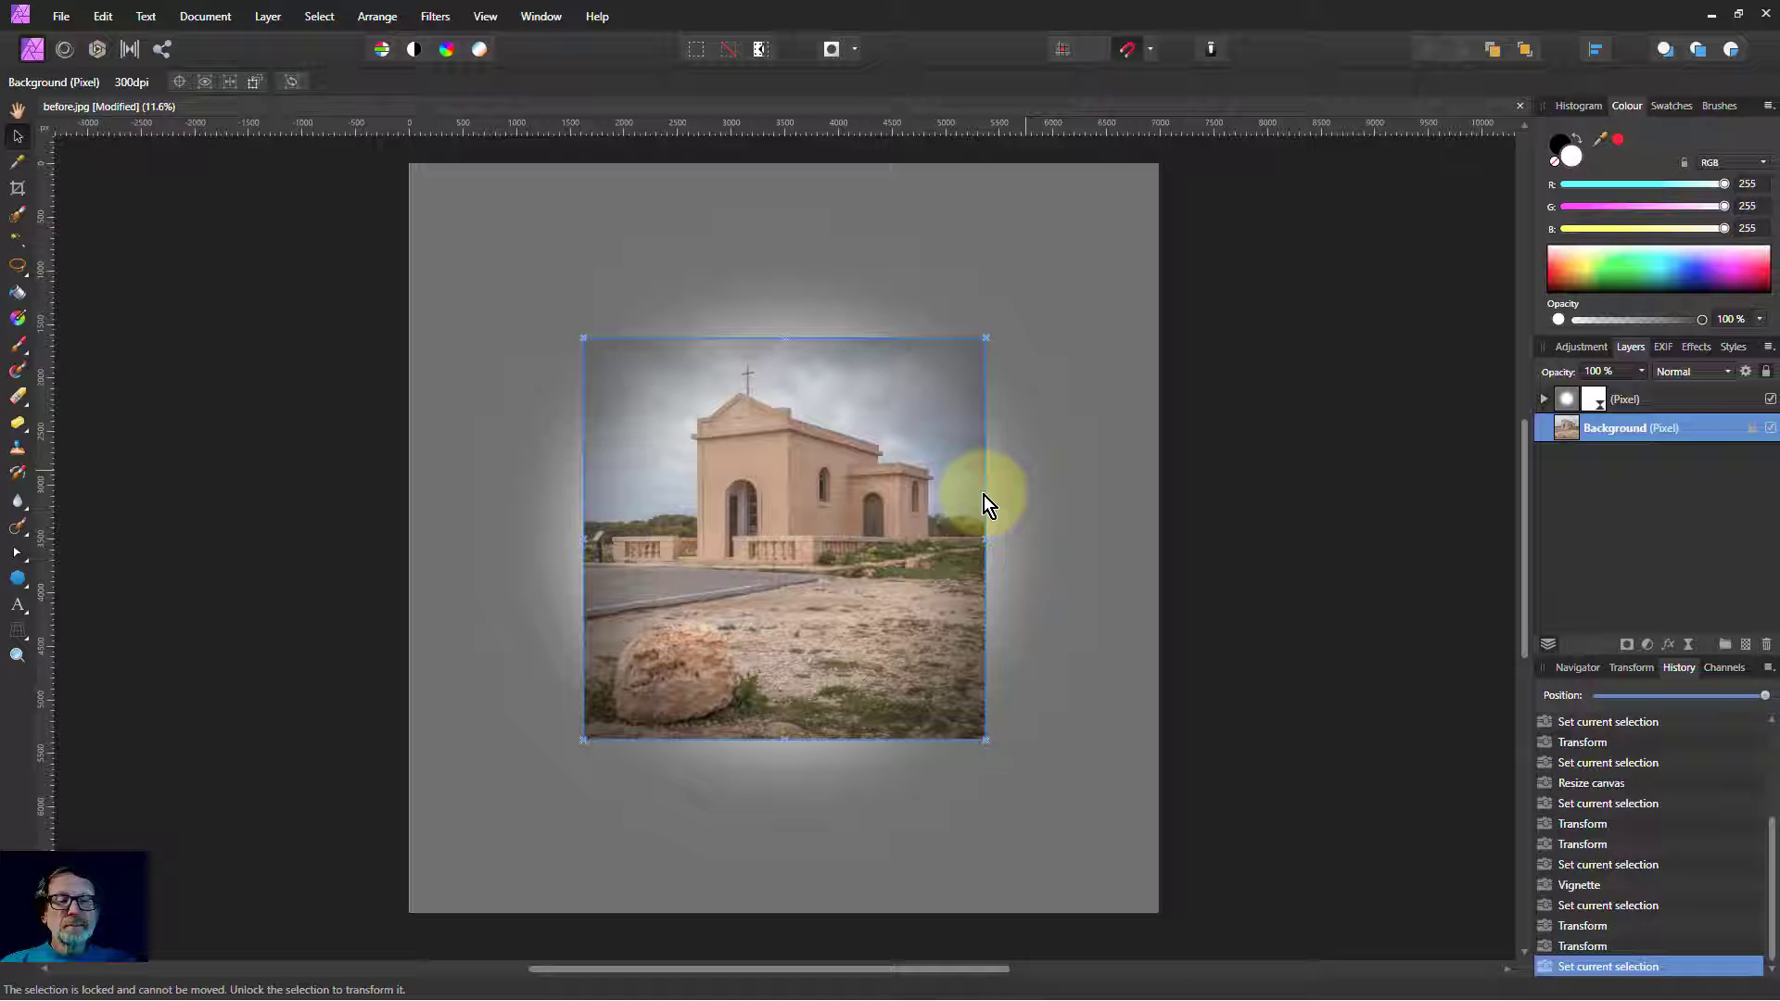
left_click(1753, 431)
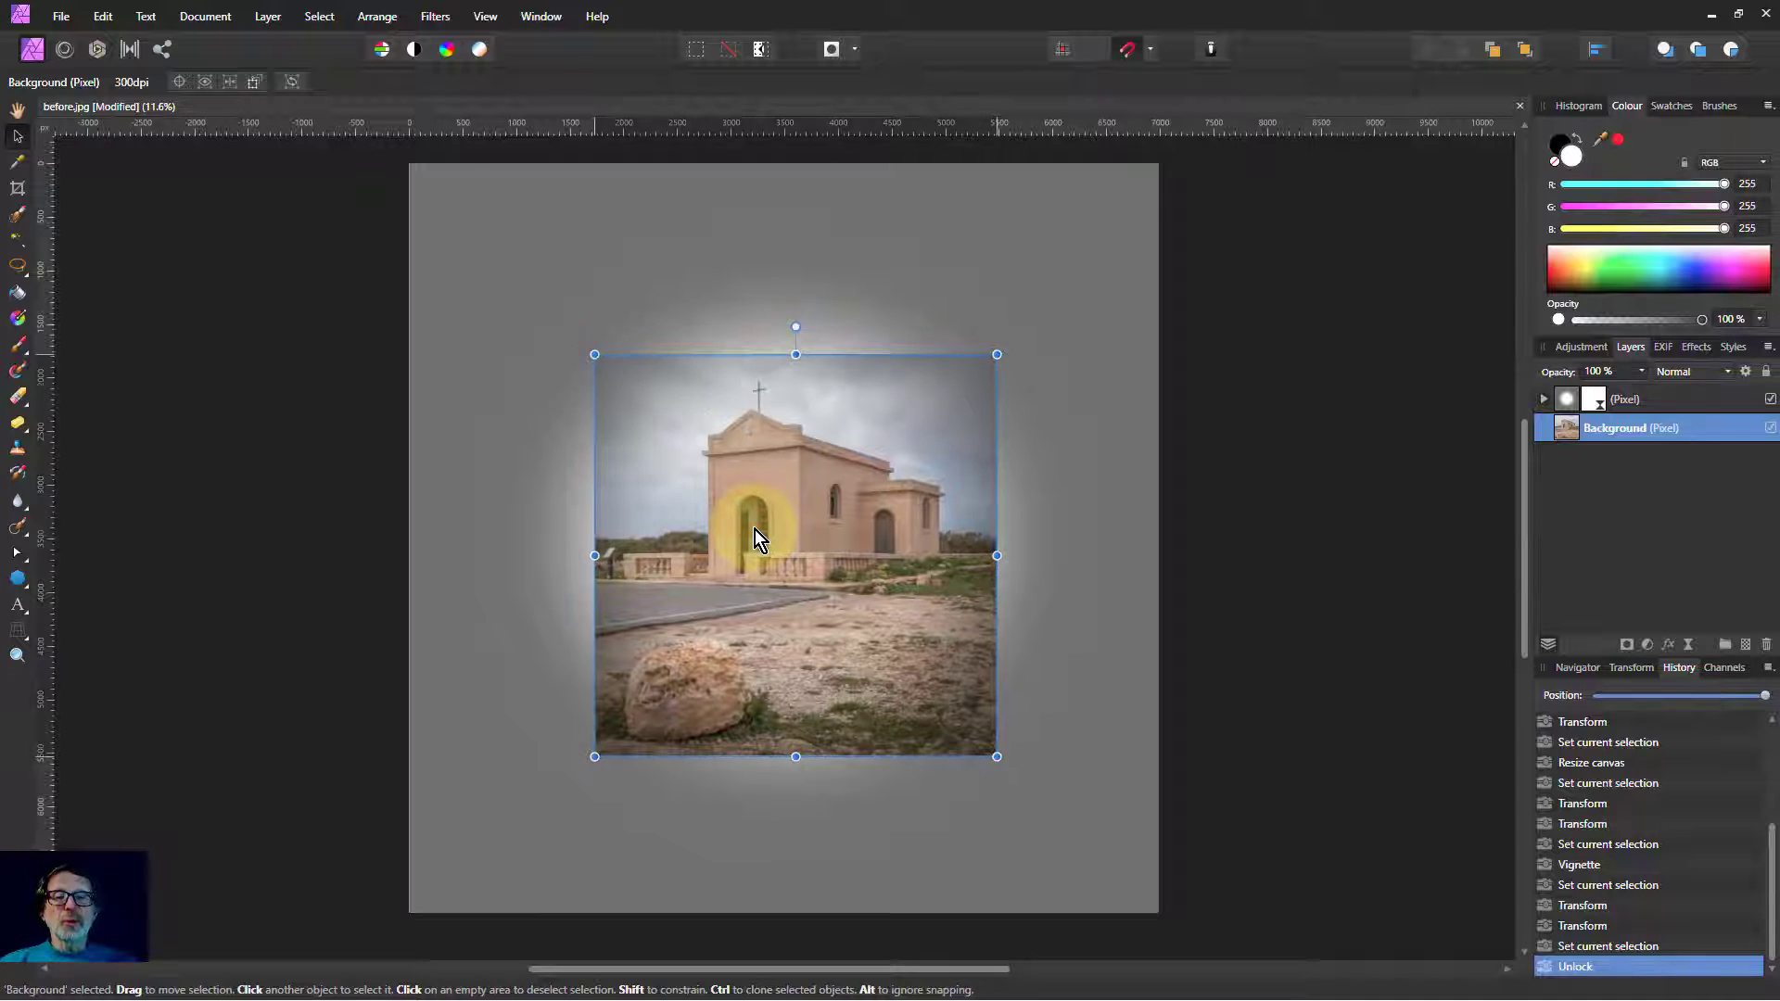
left_click_drag(754, 530, 726, 584)
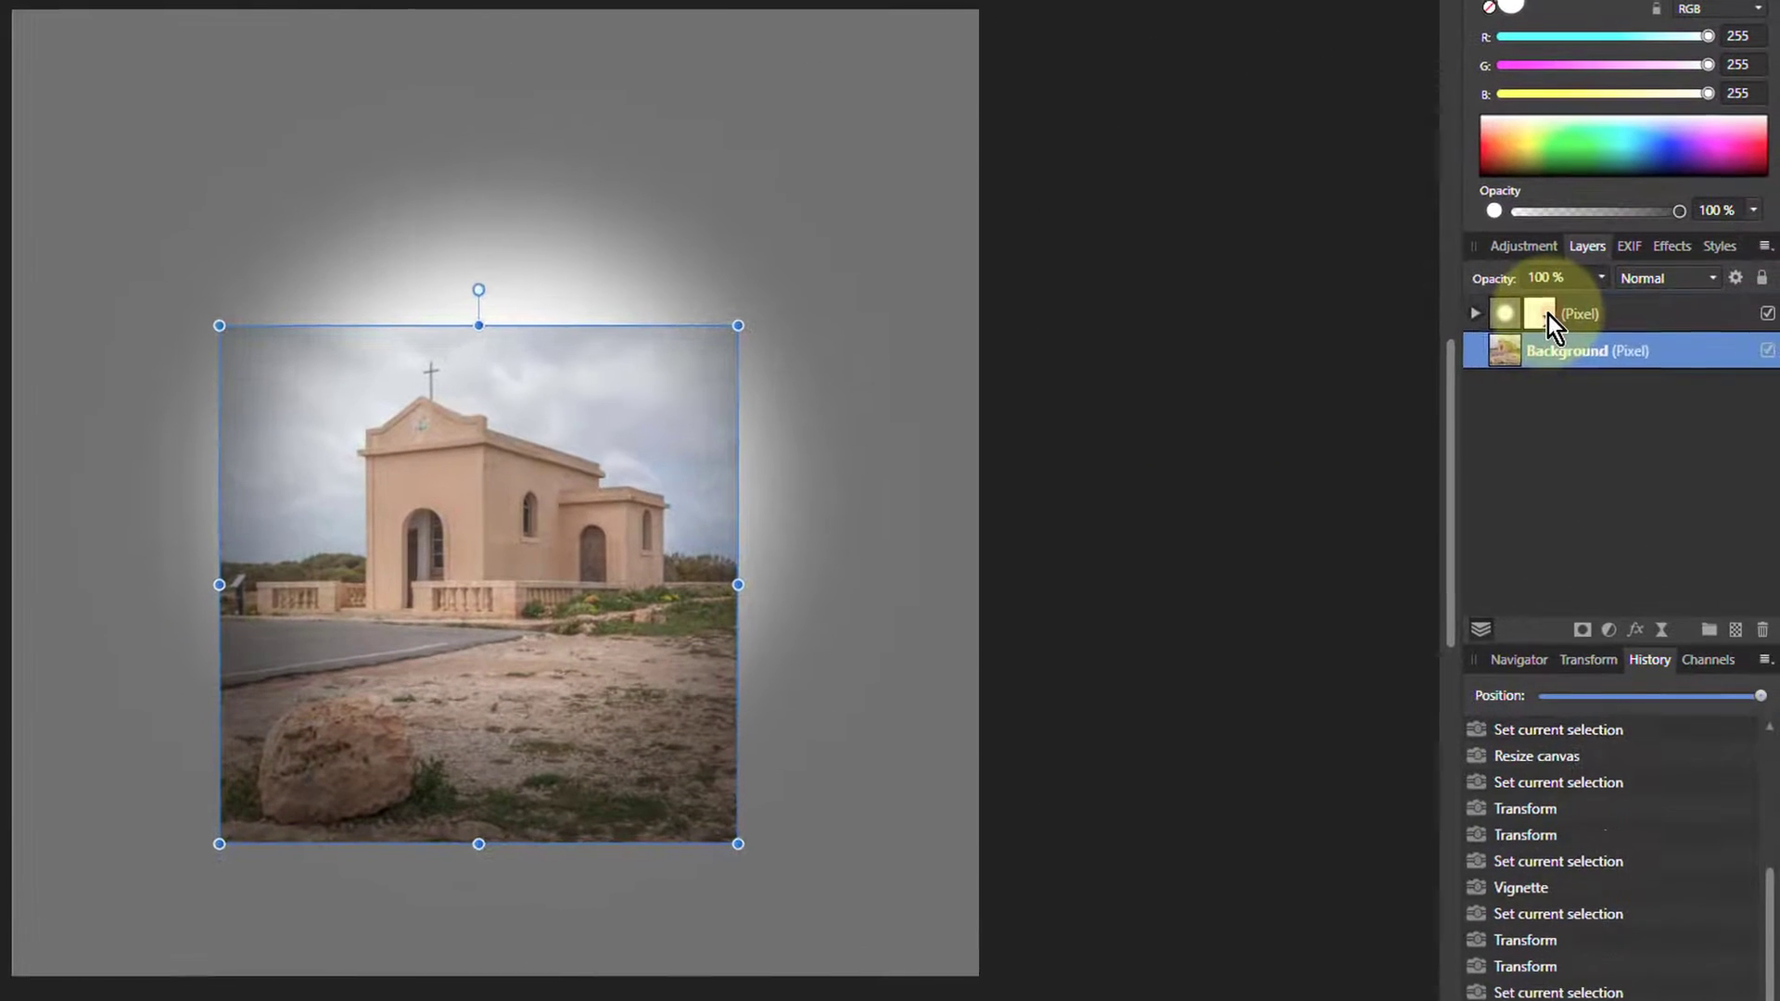
Tighten the vignette scale to 71% and reposition the church photo up and left.
double_click(1582, 367)
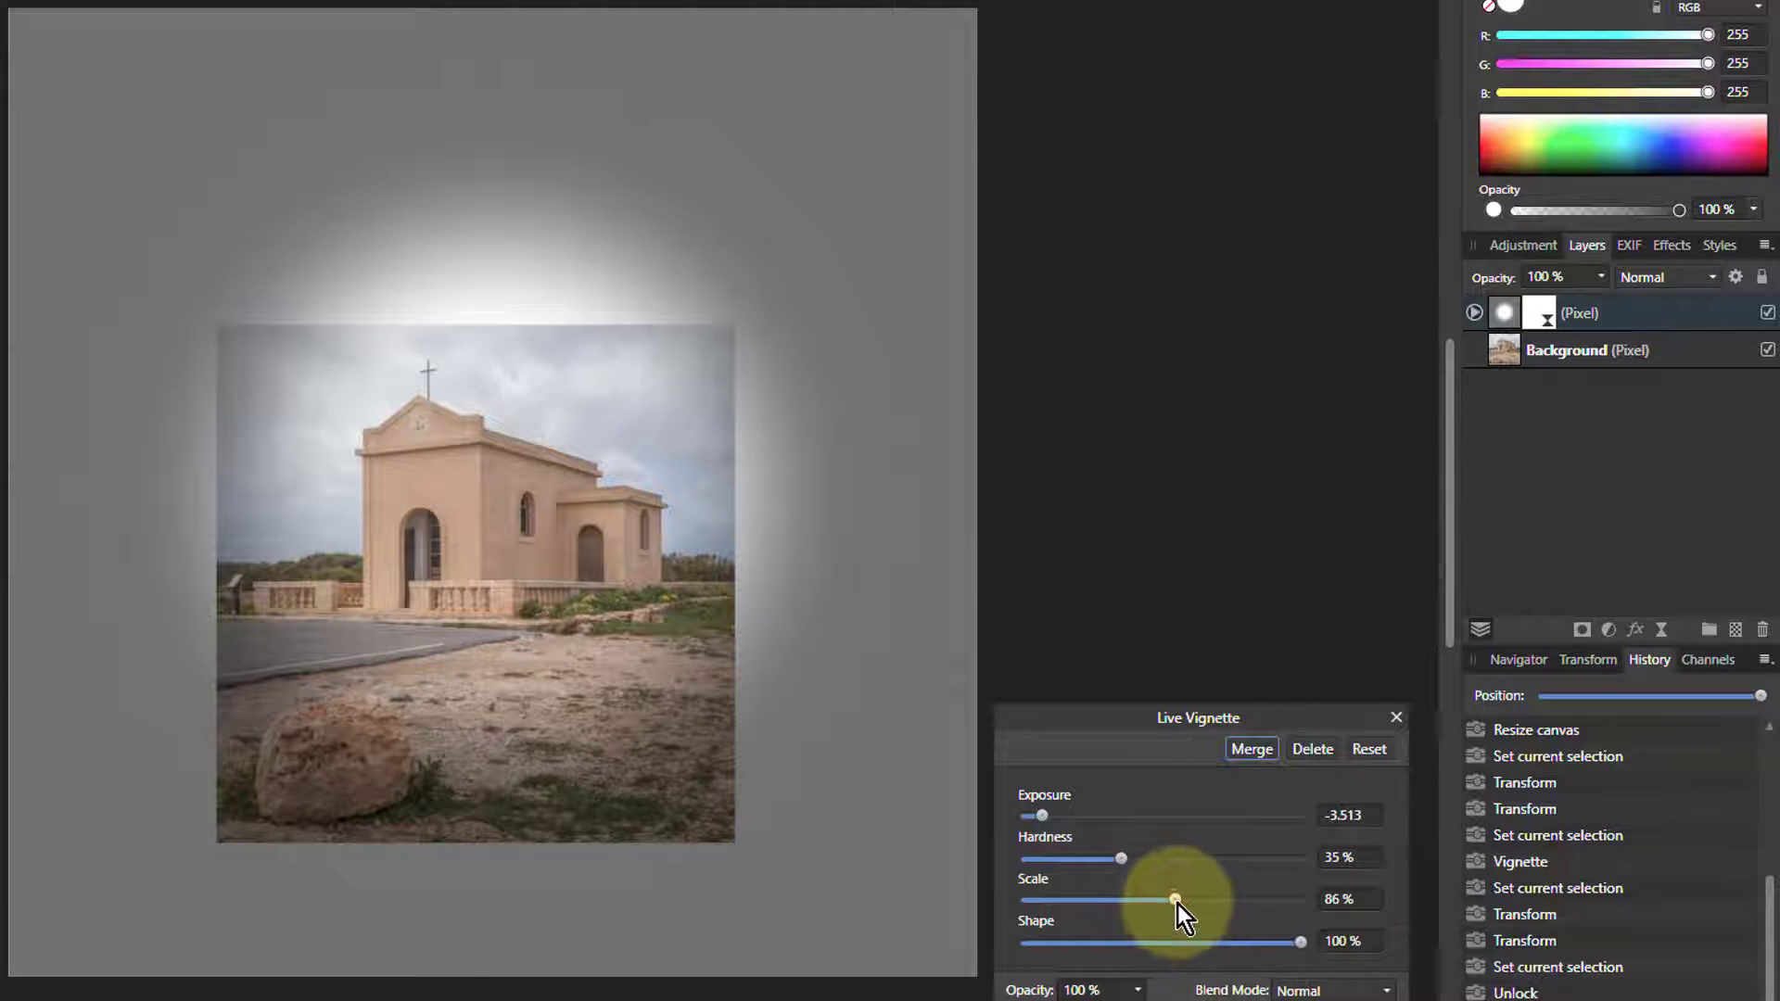
left_click_drag(1177, 904, 1160, 904)
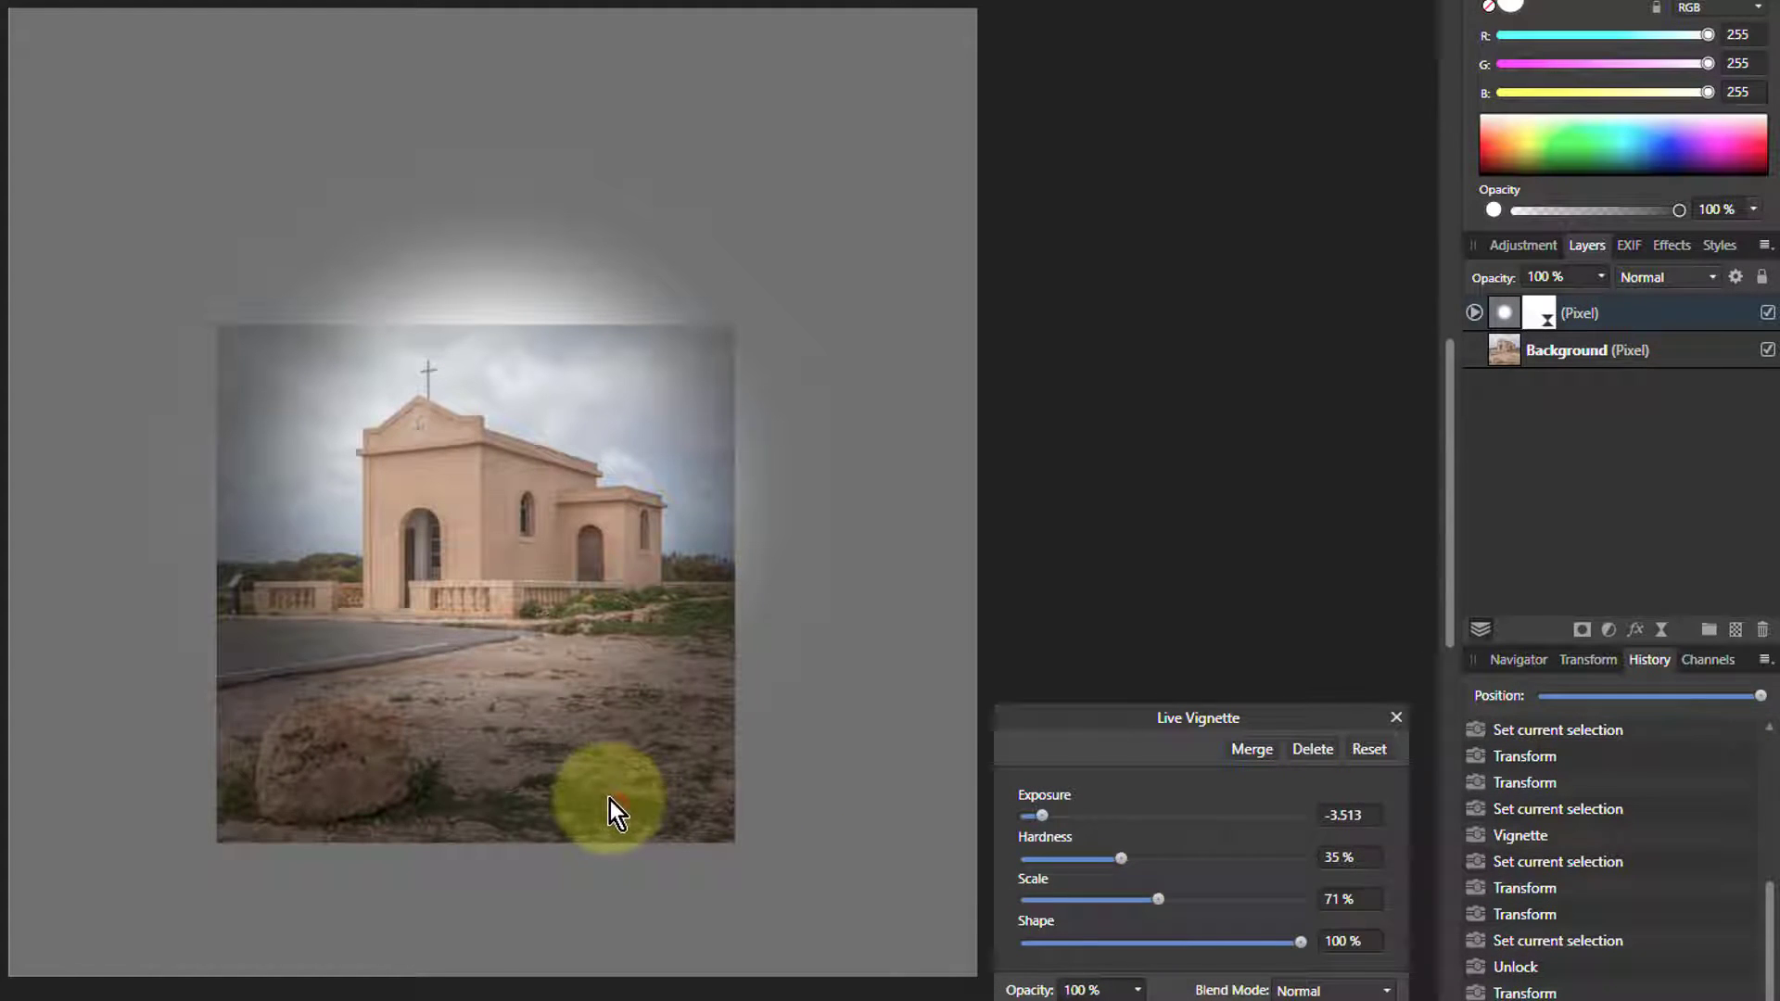
left_click(1585, 350)
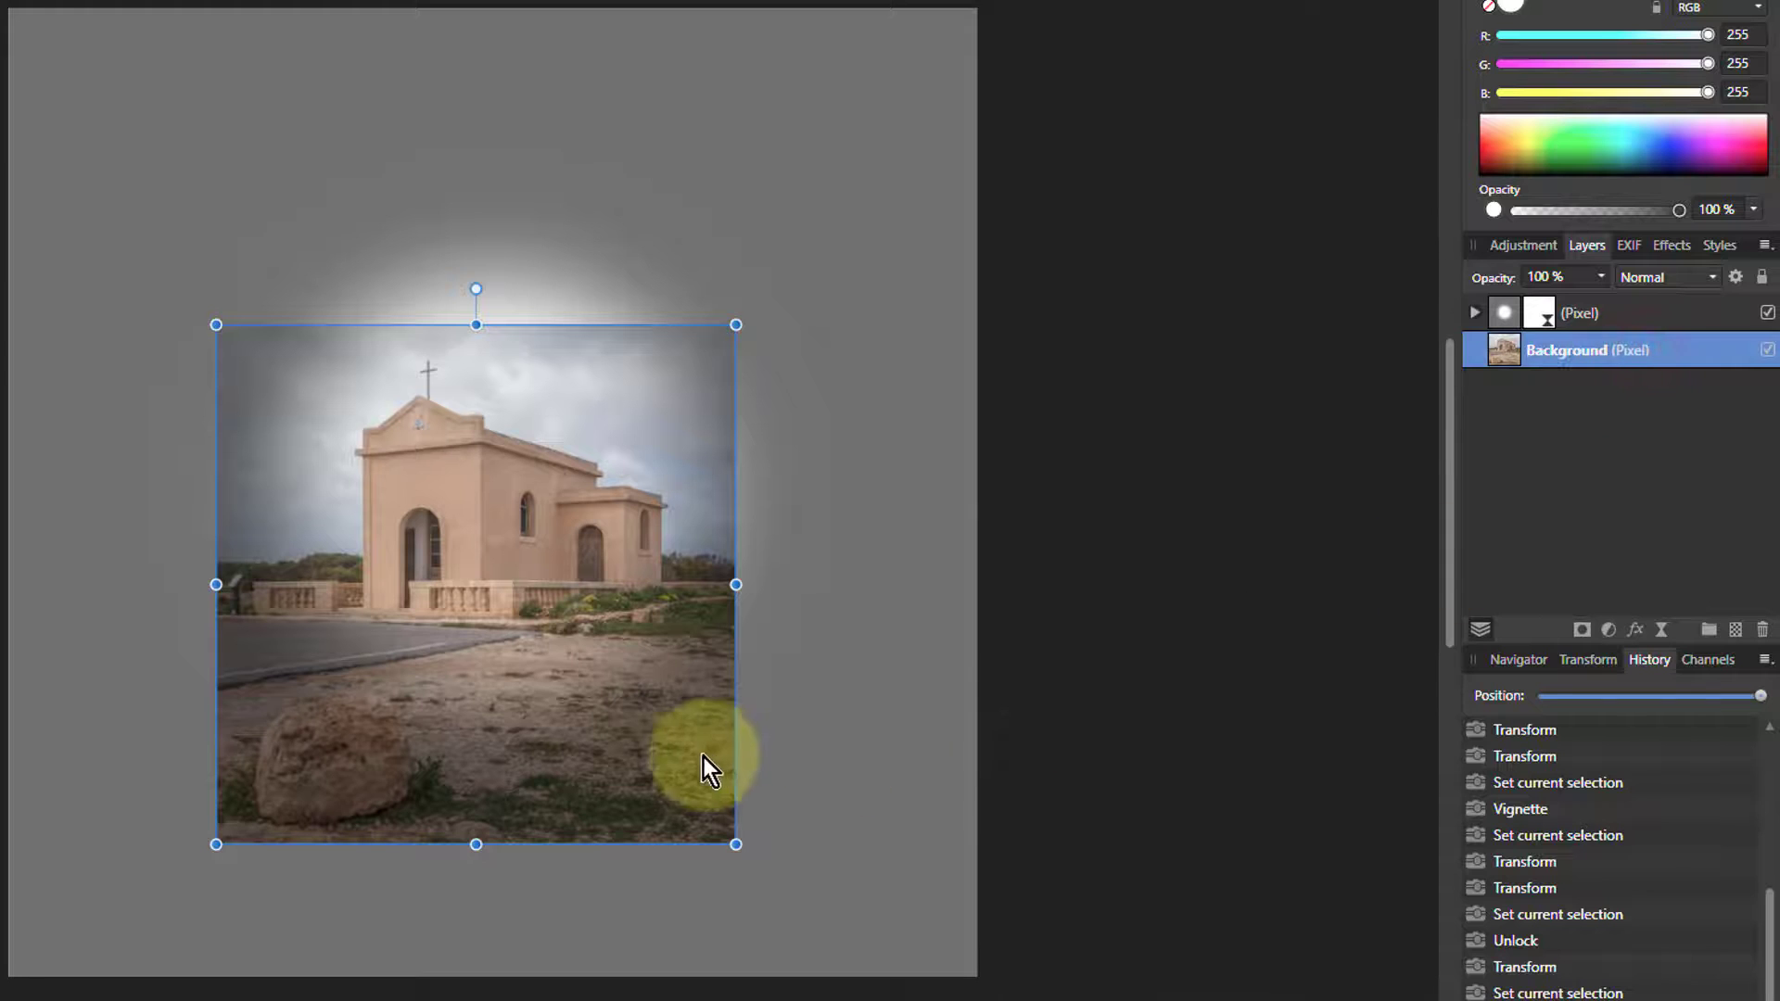
left_click_drag(703, 756, 622, 730)
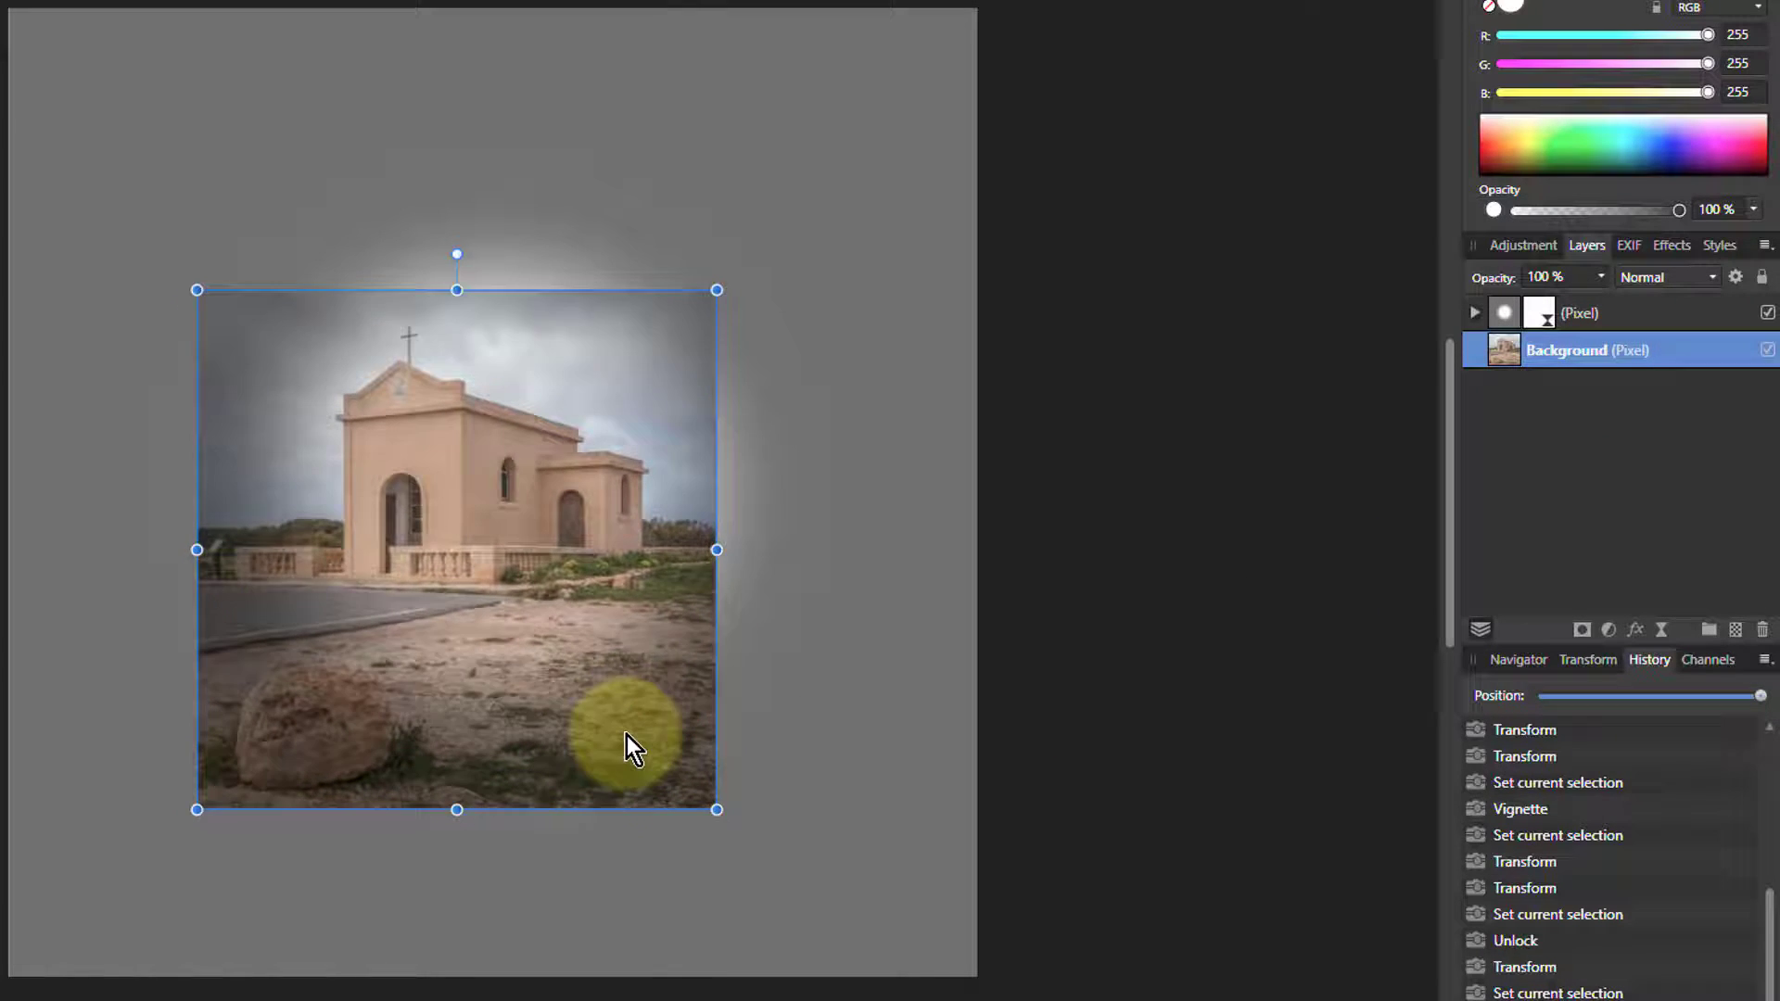
left_click_drag(626, 734, 643, 726)
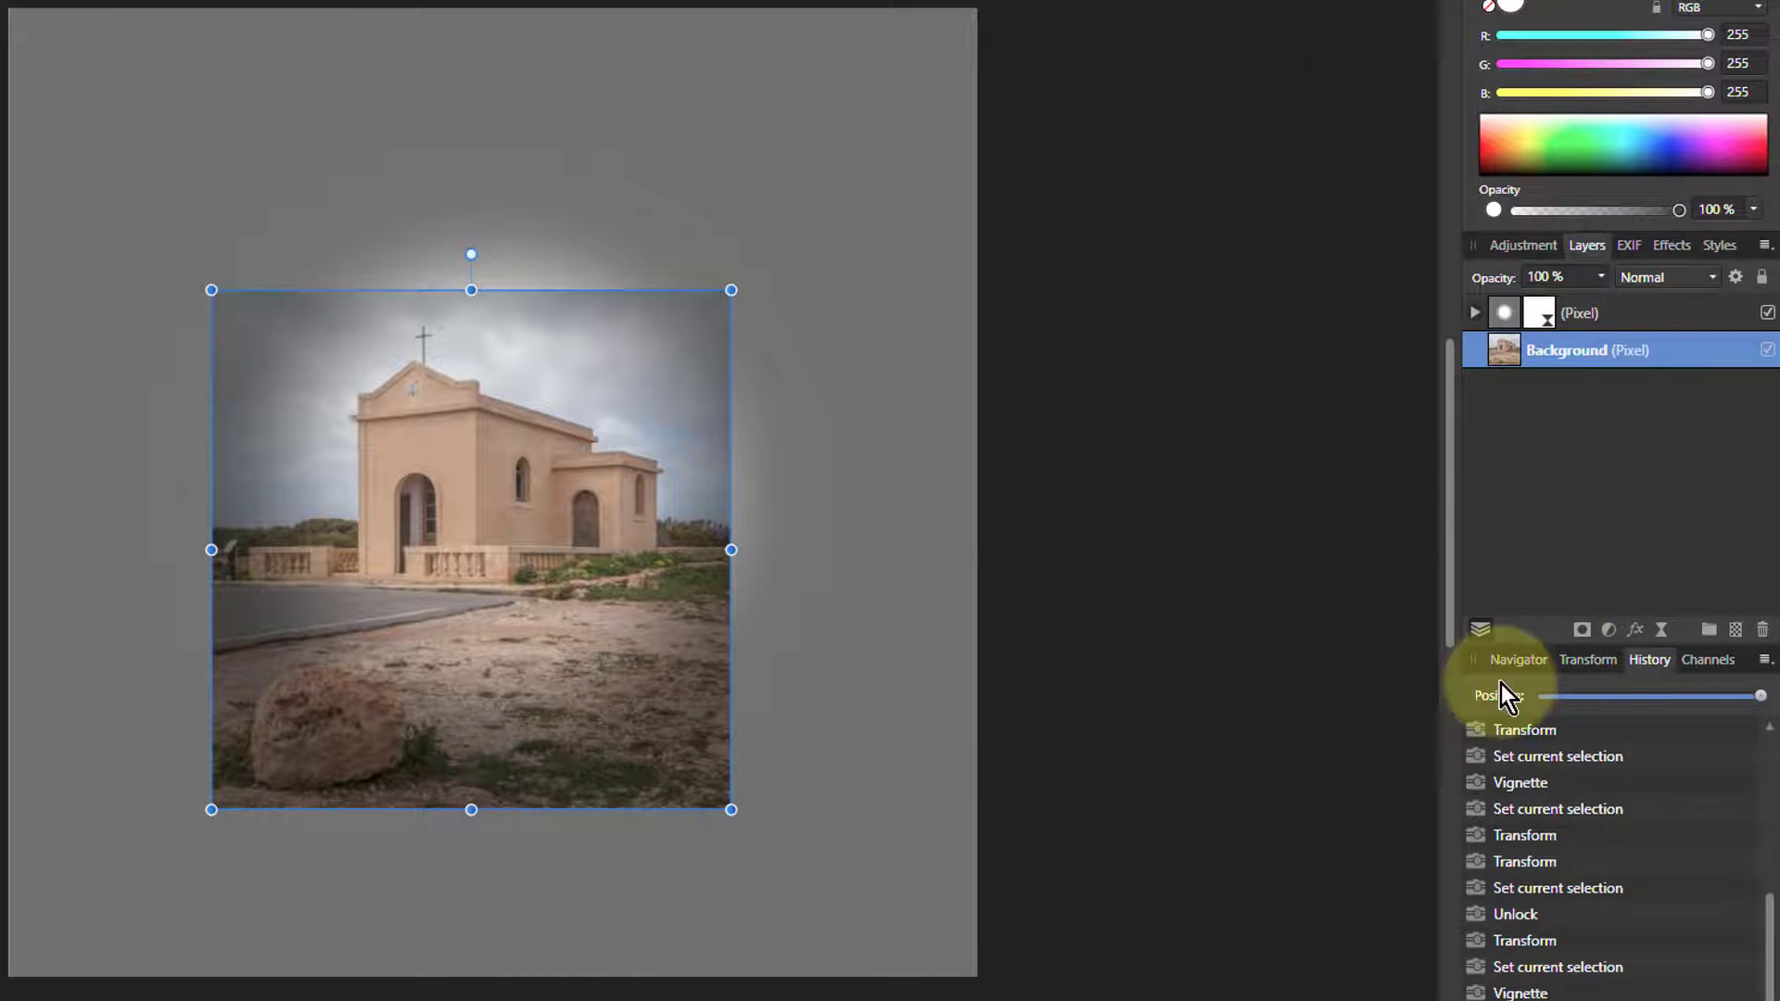
Widen the vignette to about 74% and nudge the church photo slightly up.
double_click(1547, 315)
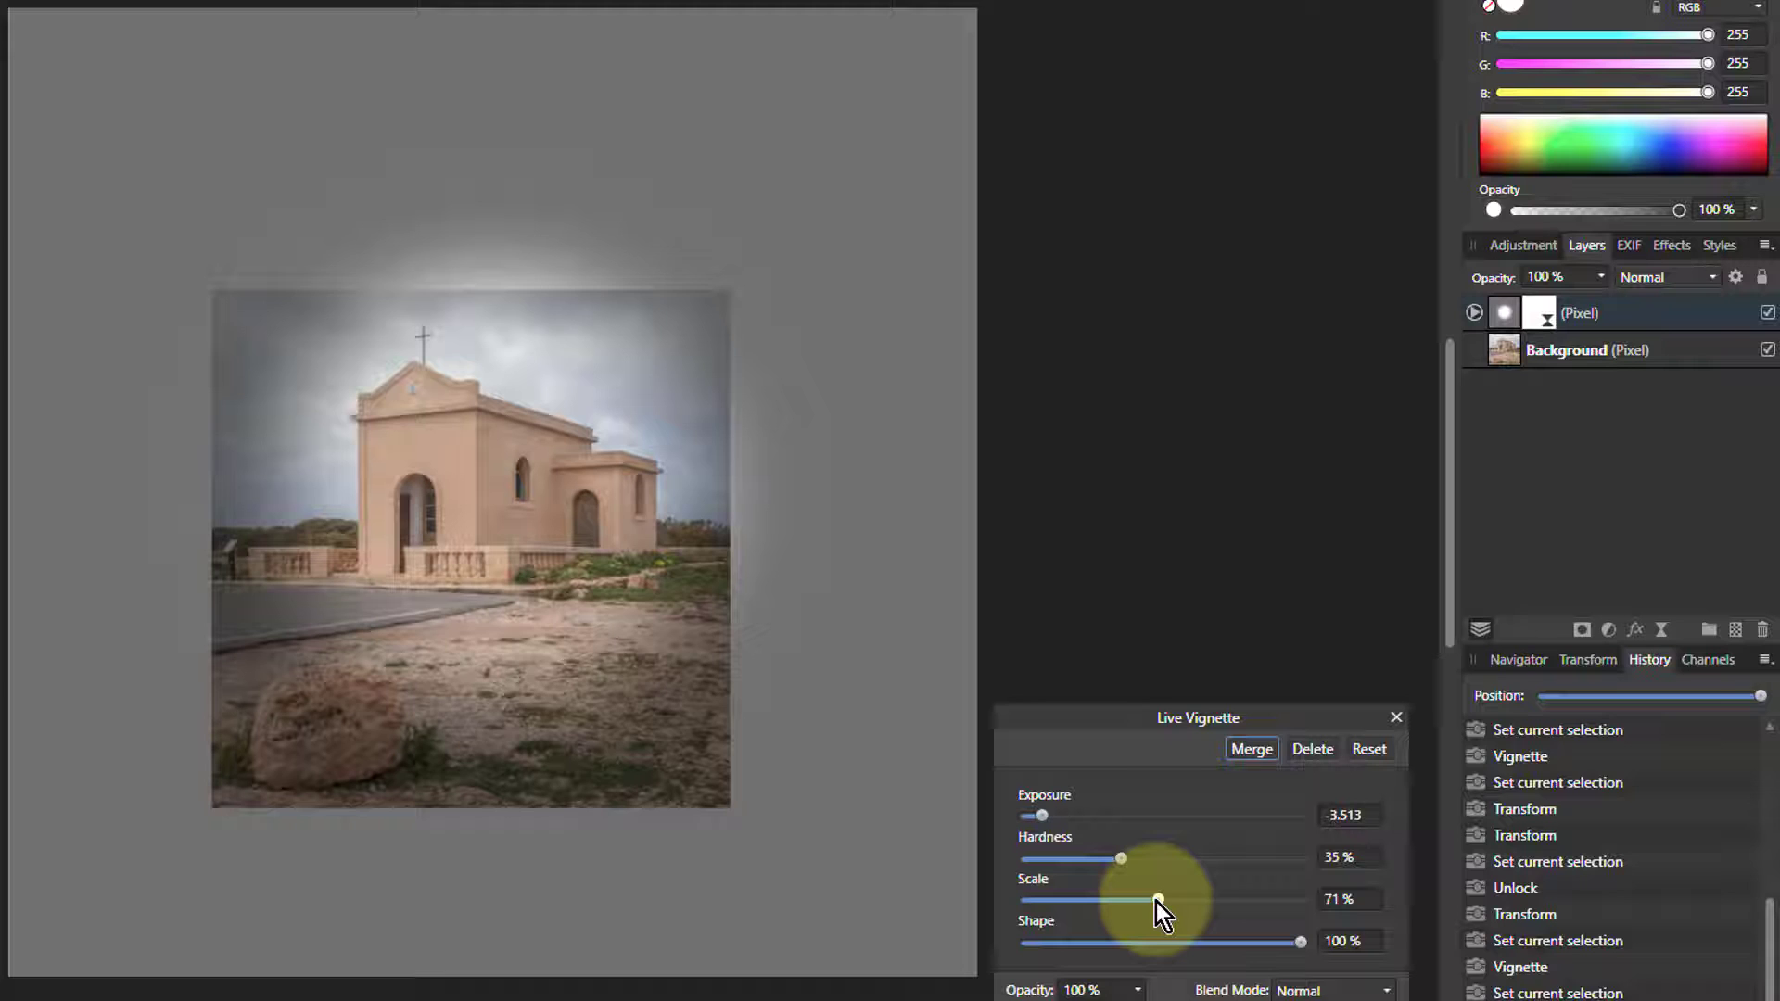
left_click_drag(1155, 903, 1162, 902)
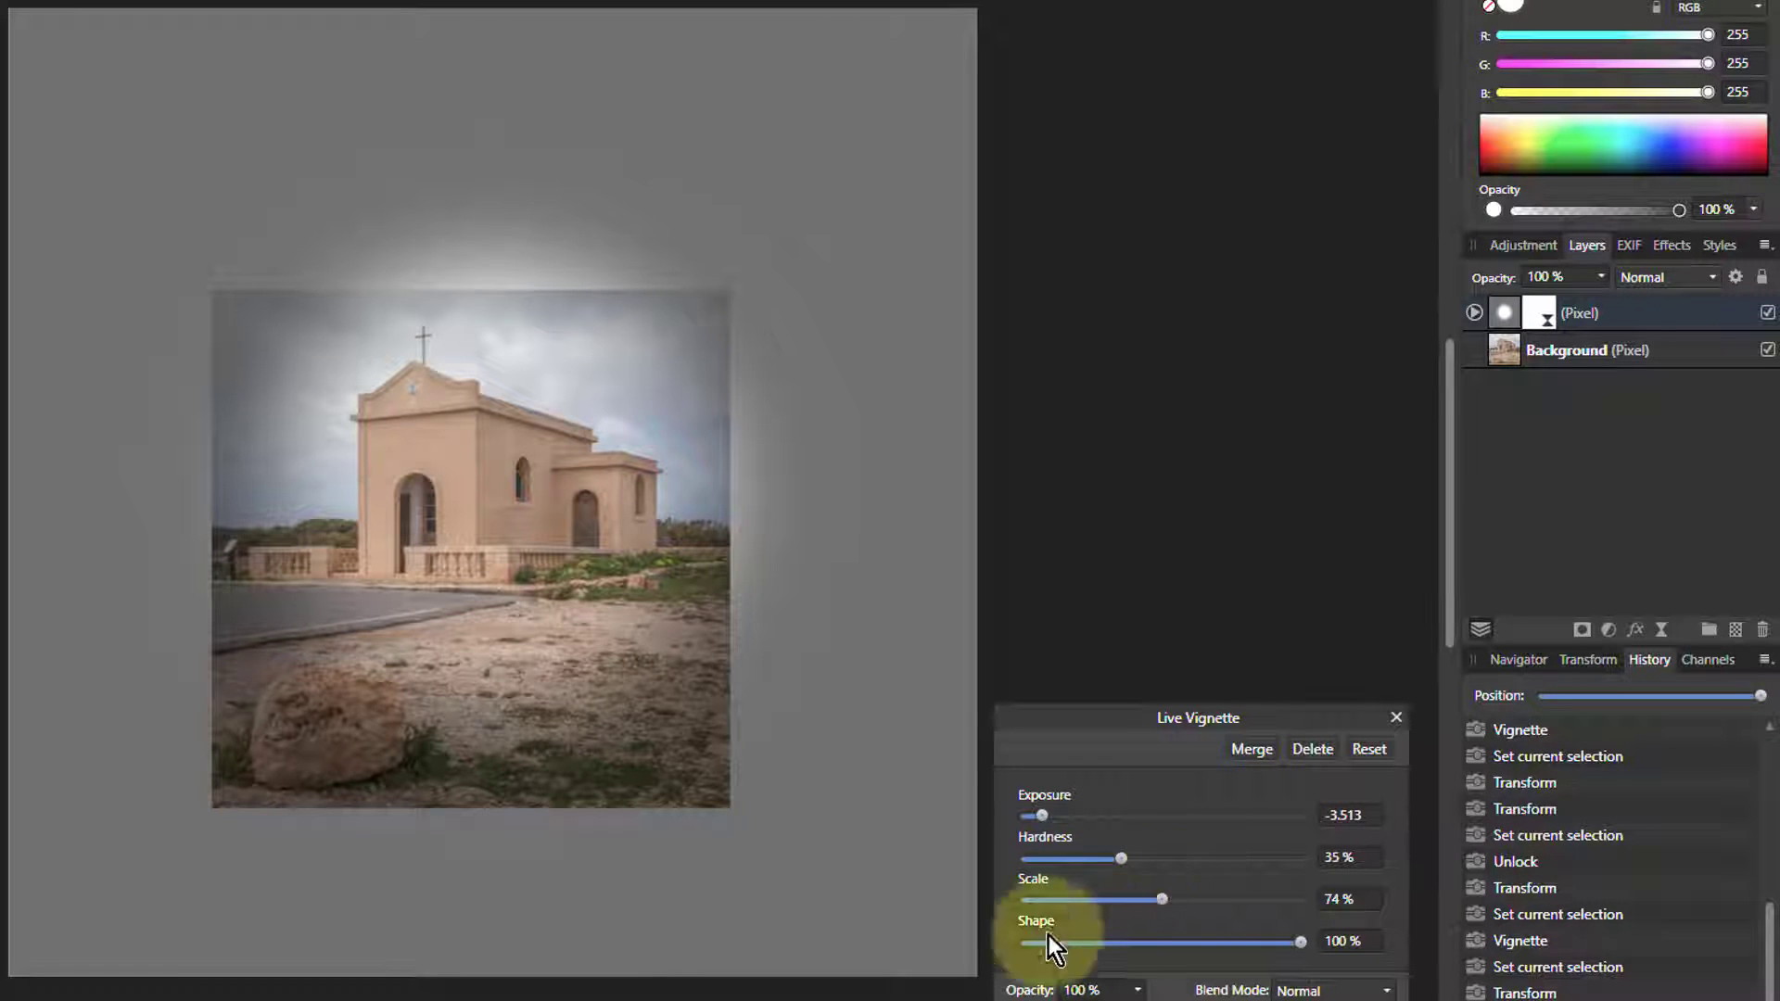
left_click(1618, 357)
left_click_drag(585, 755, 573, 741)
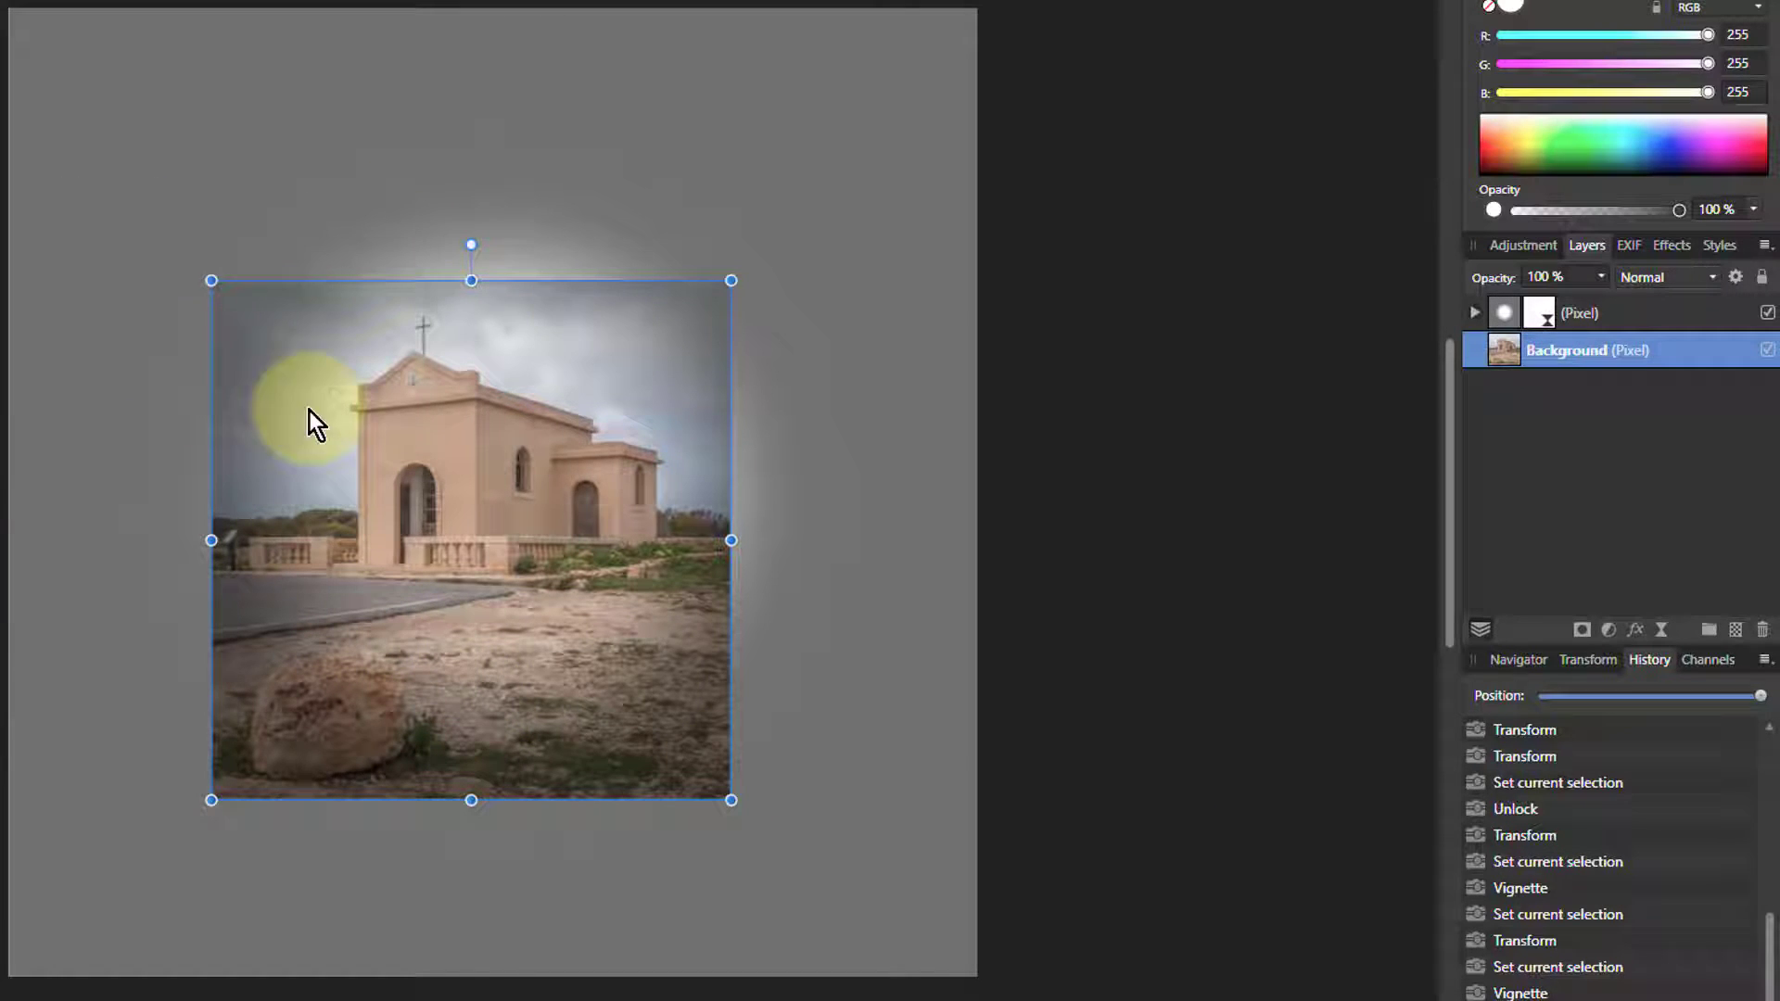
Rasterise the top vignette pixel layer via Layer > Rasterise.
left_click(1659, 314)
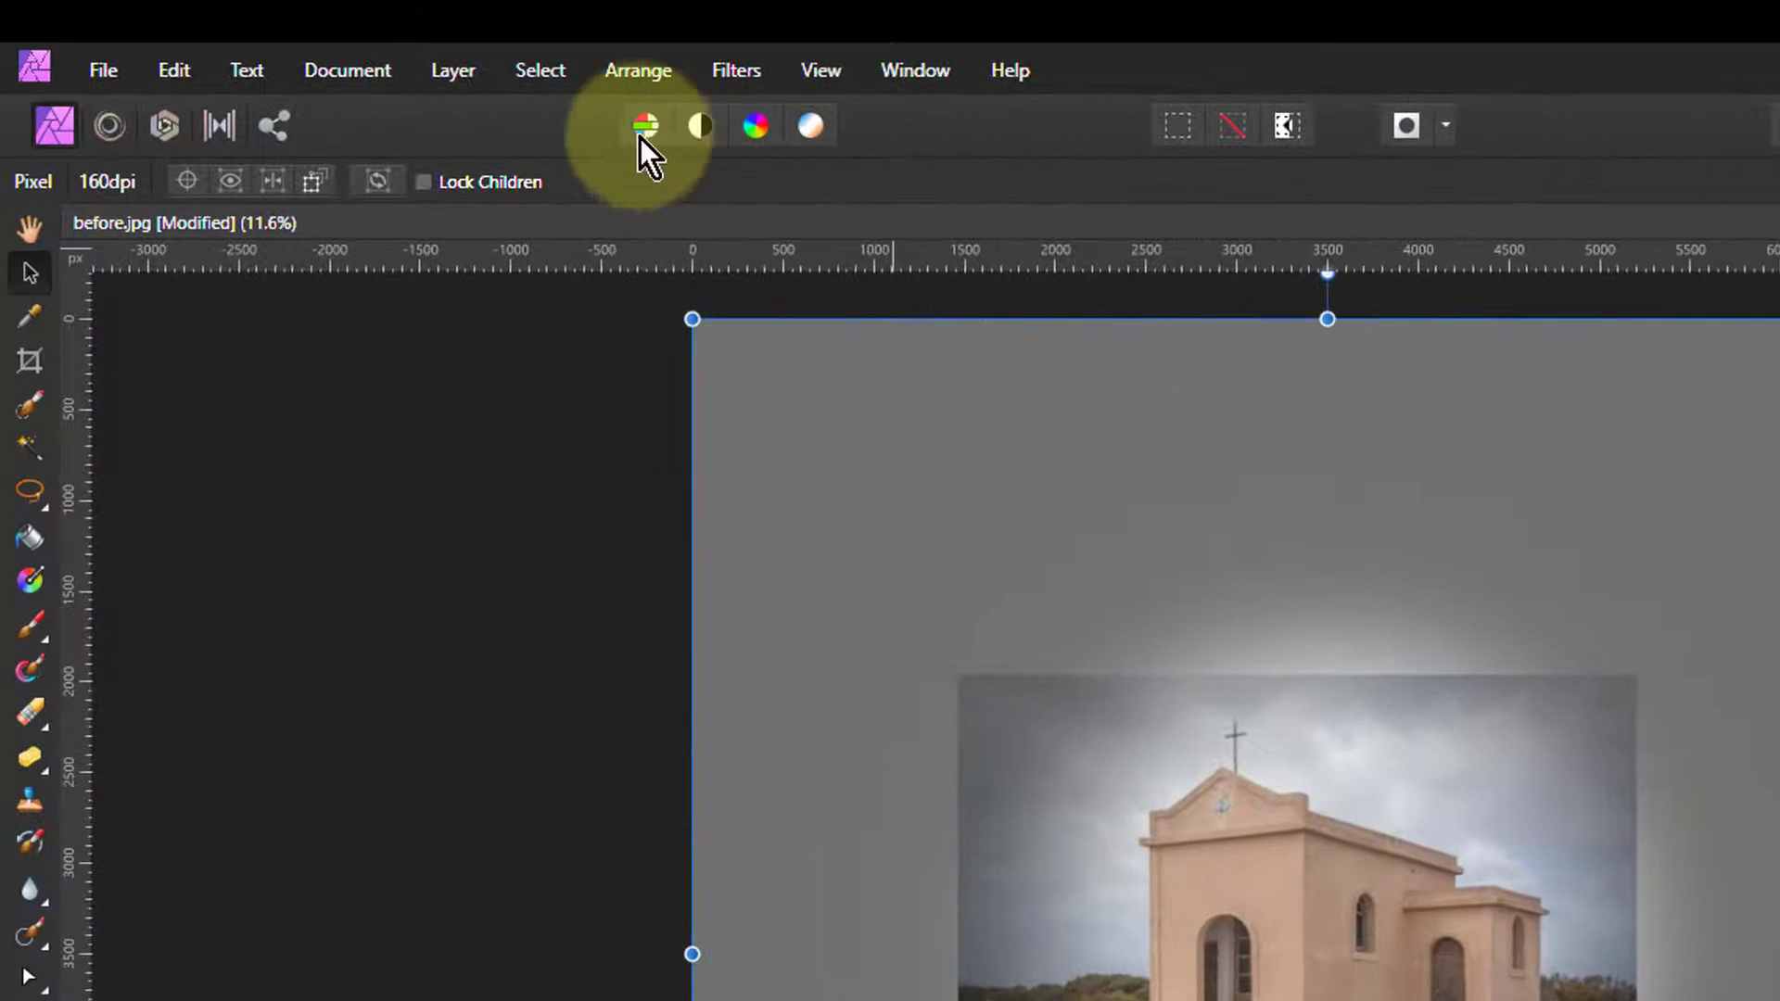
left_click(441, 72)
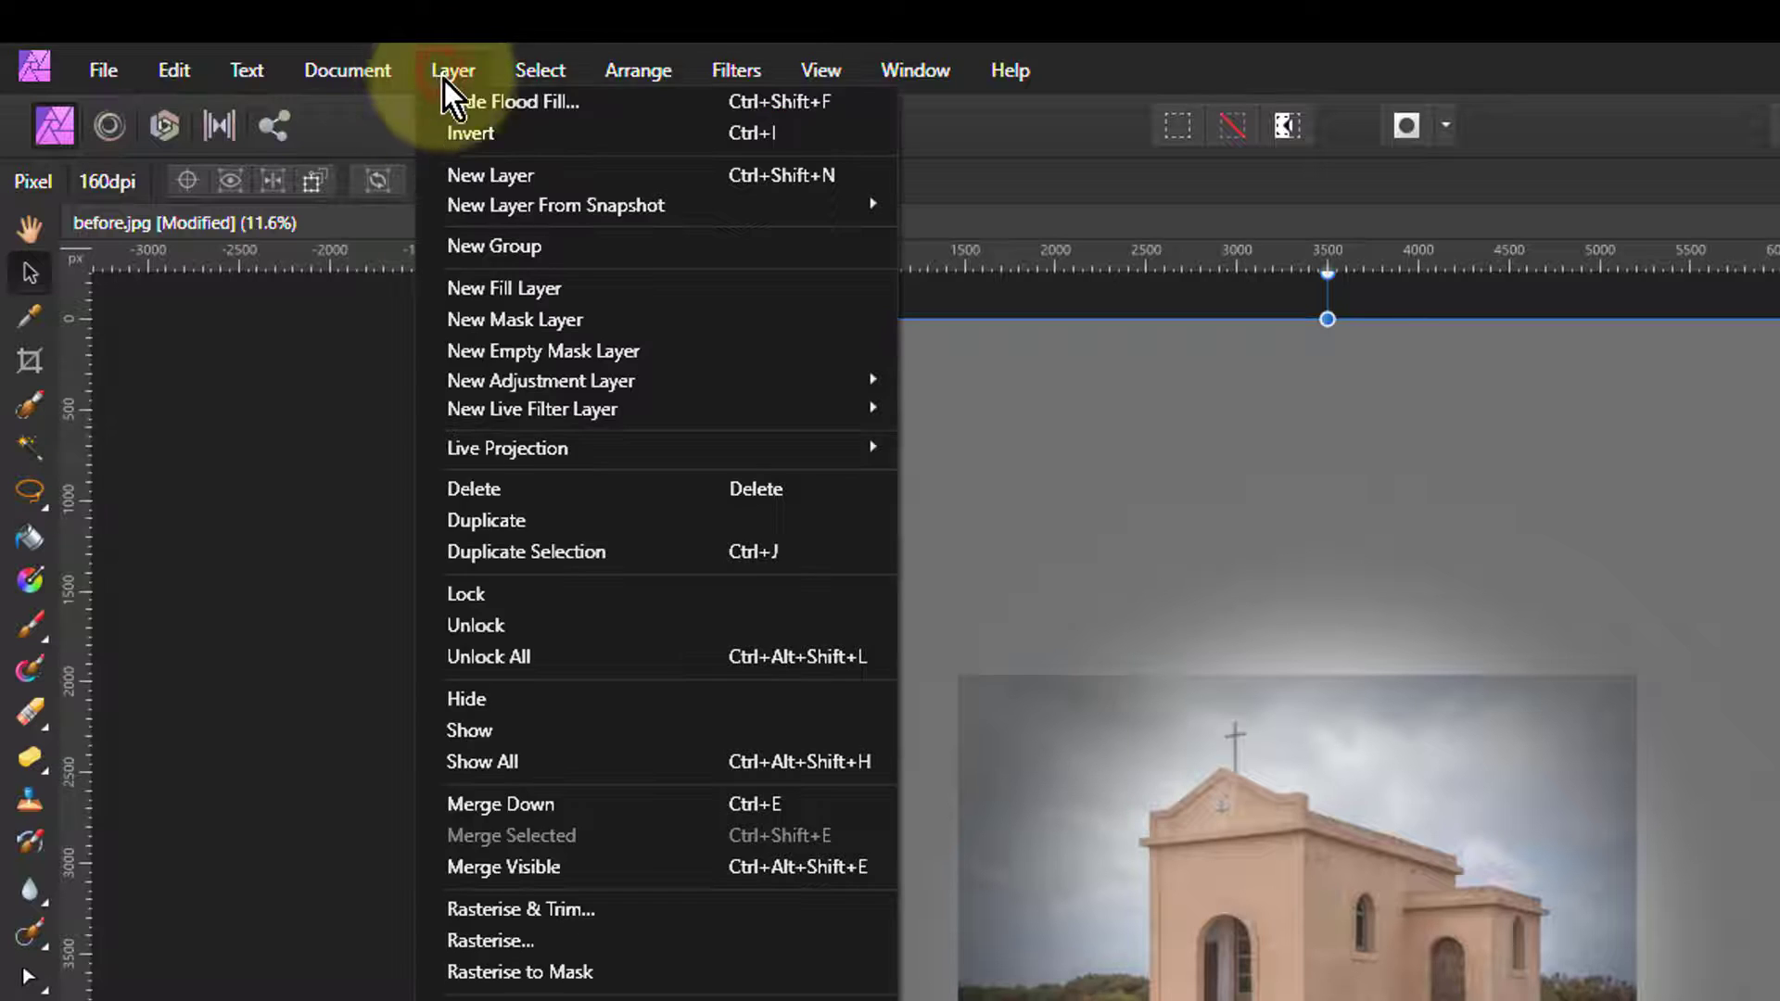
left_click(530, 948)
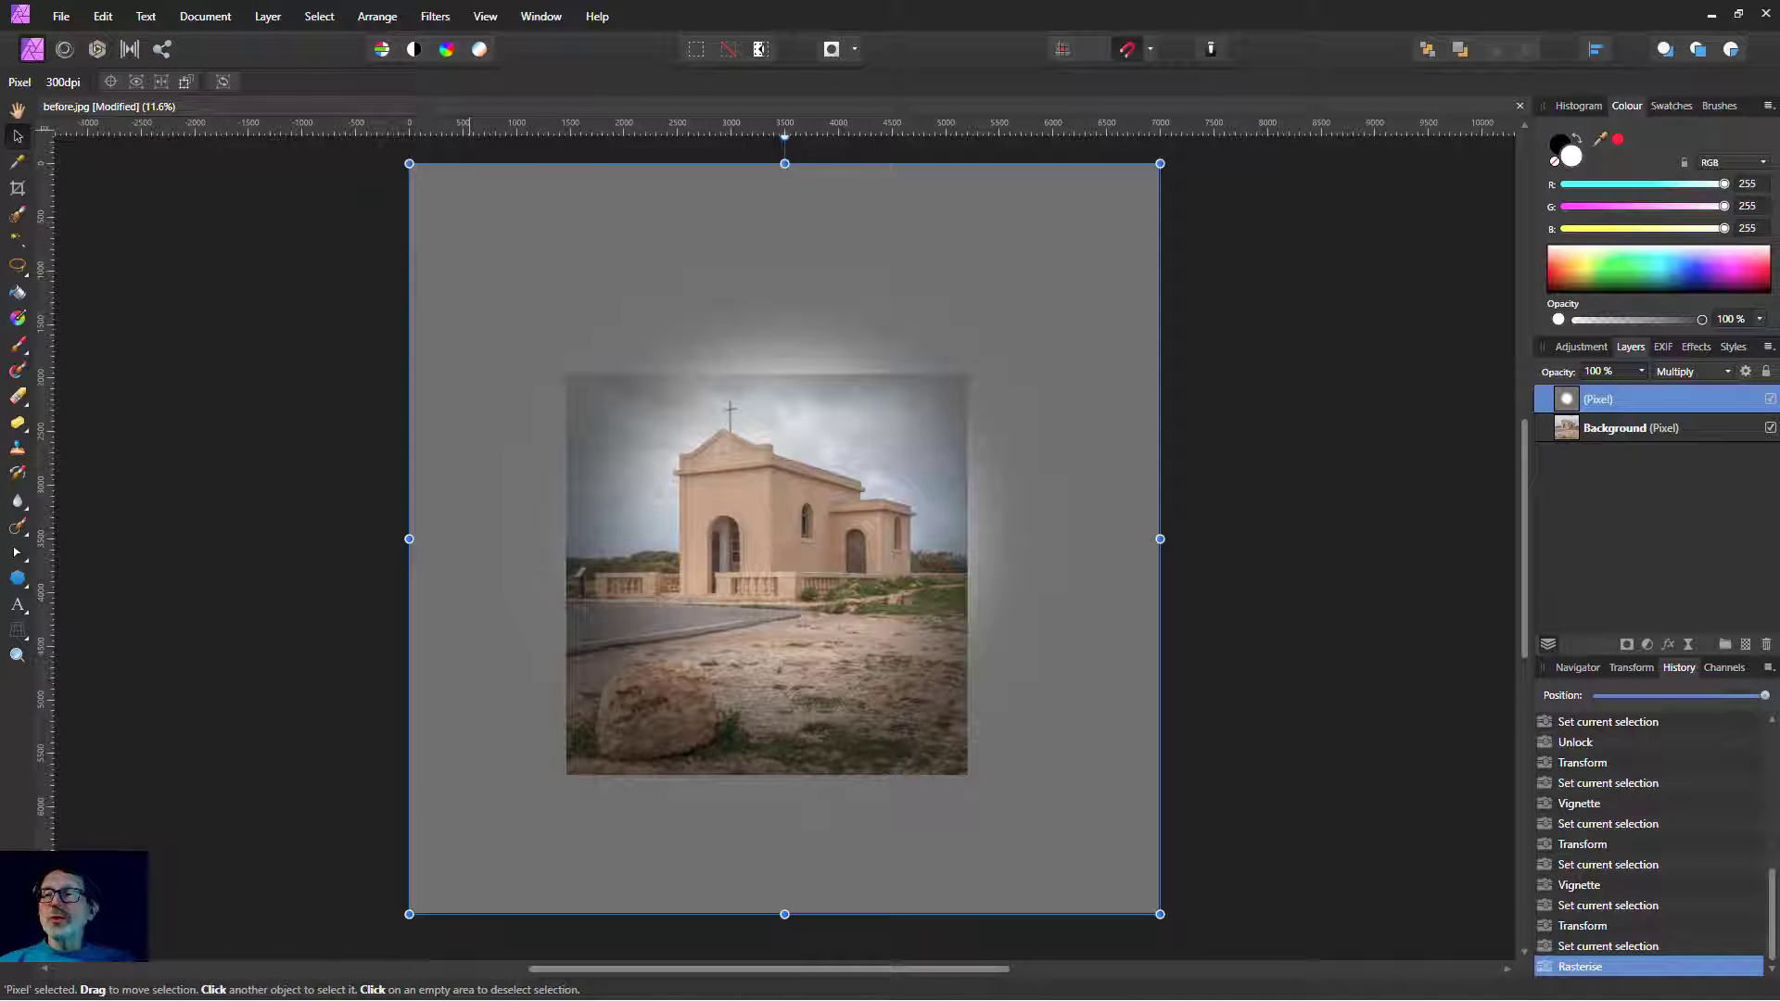
Crop the canvas to the church photo's edges, about 3707 × 3708 px.
left_click(17, 188)
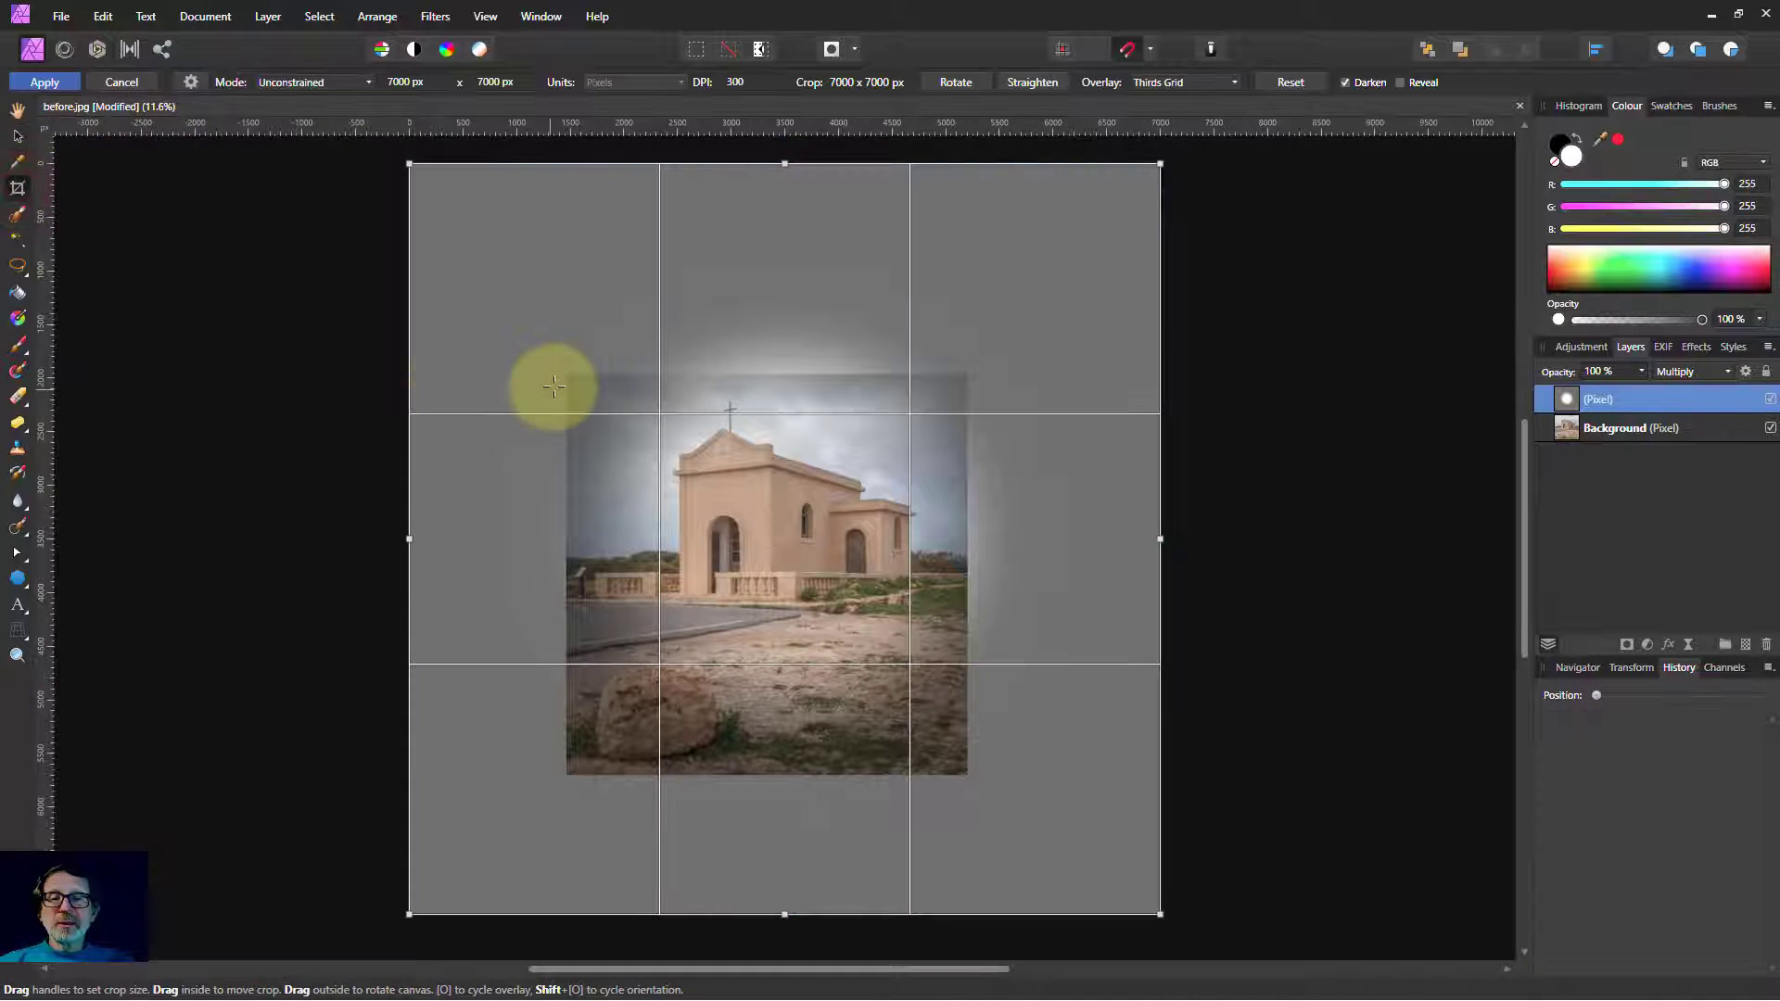
left_click_drag(567, 374, 964, 773)
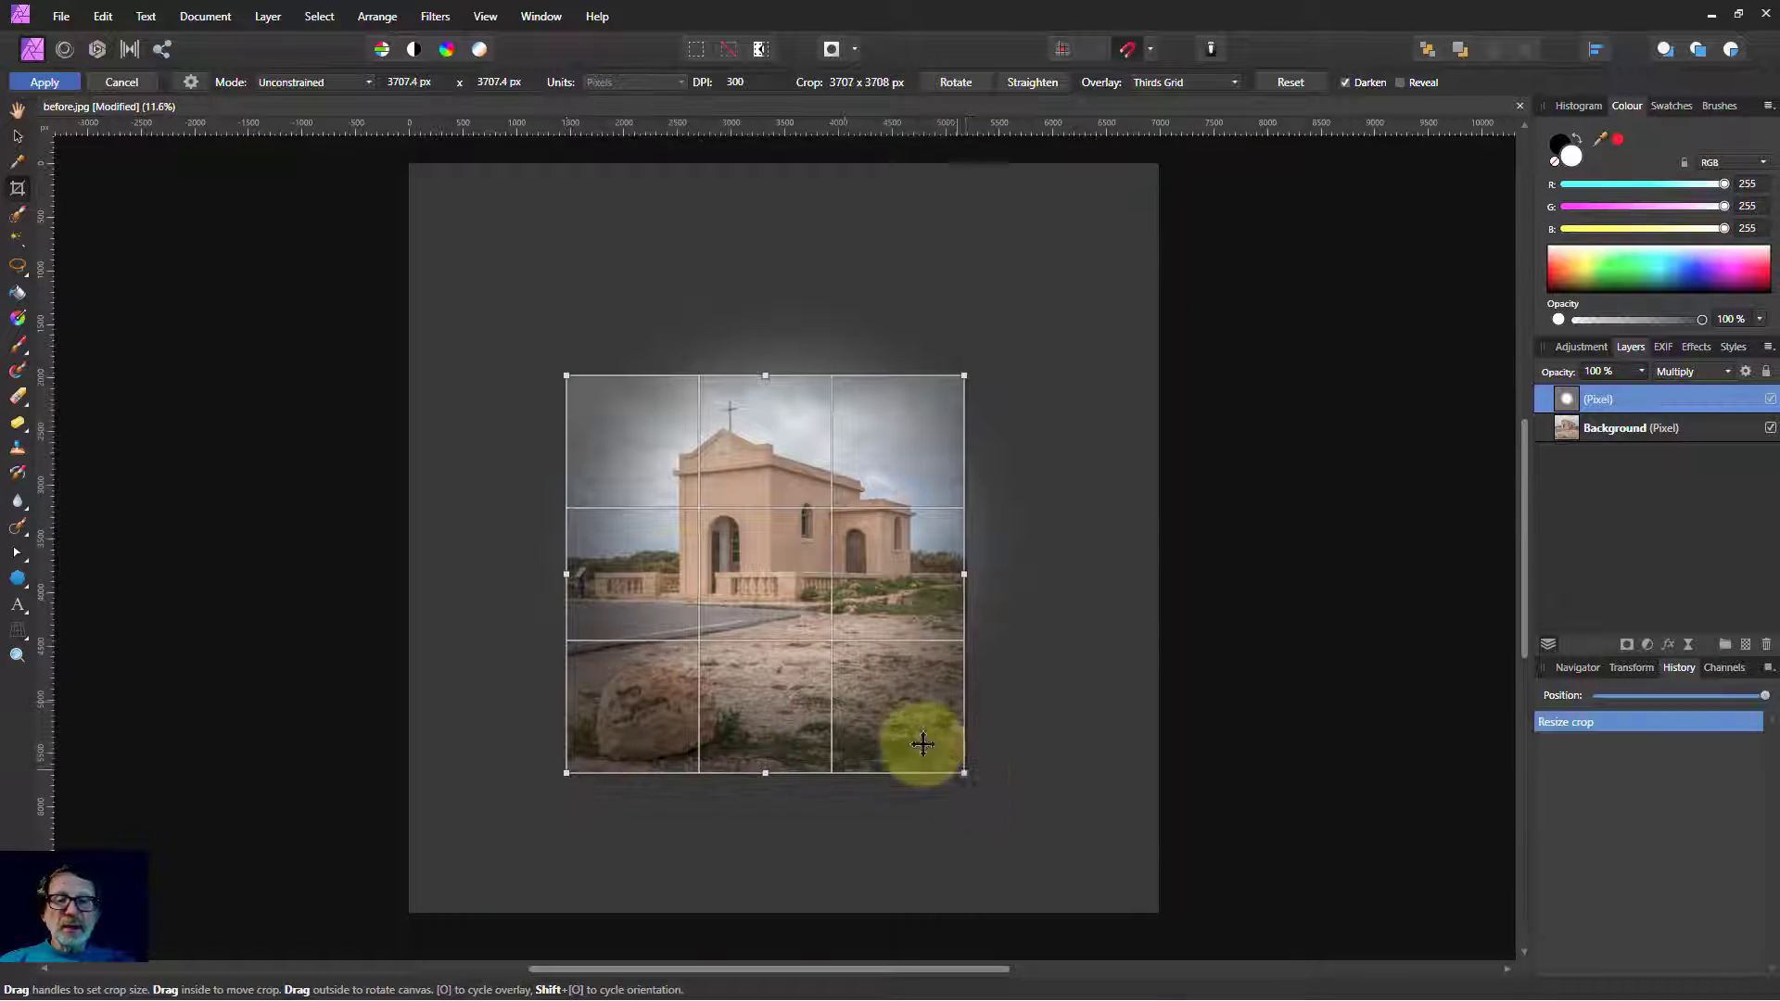
scroll(569, 409, "up", 5)
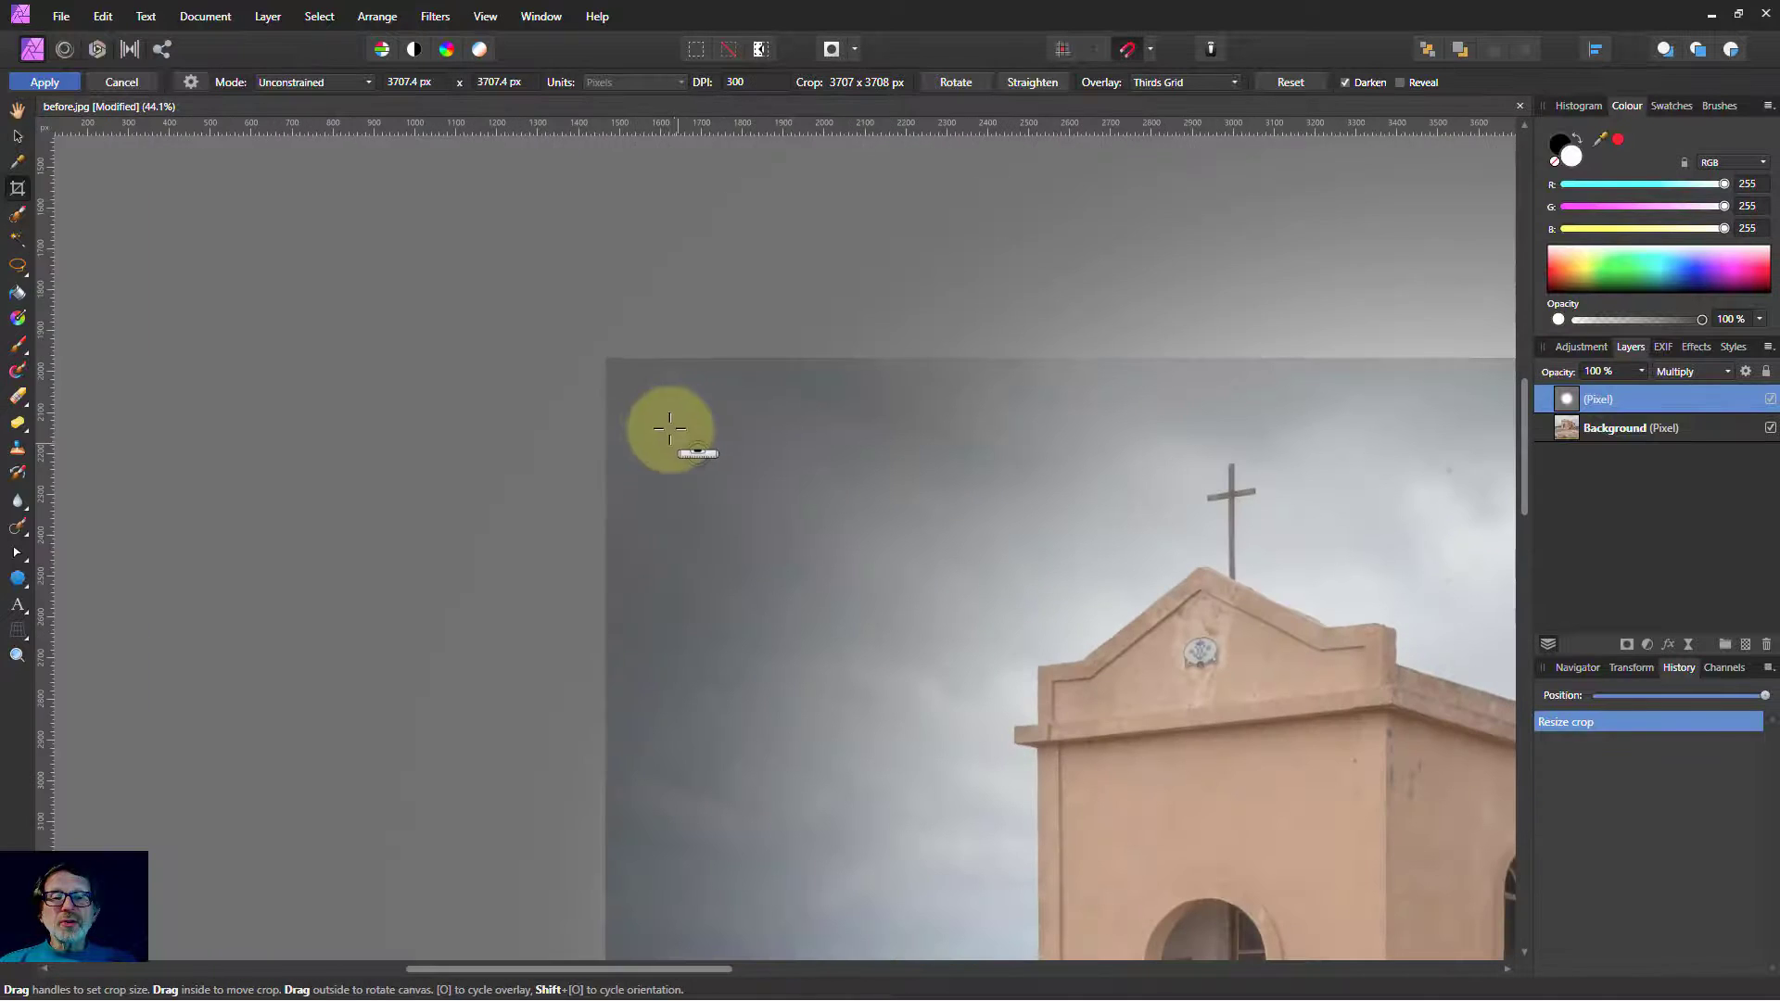
scroll(1104, 485, "down", 5)
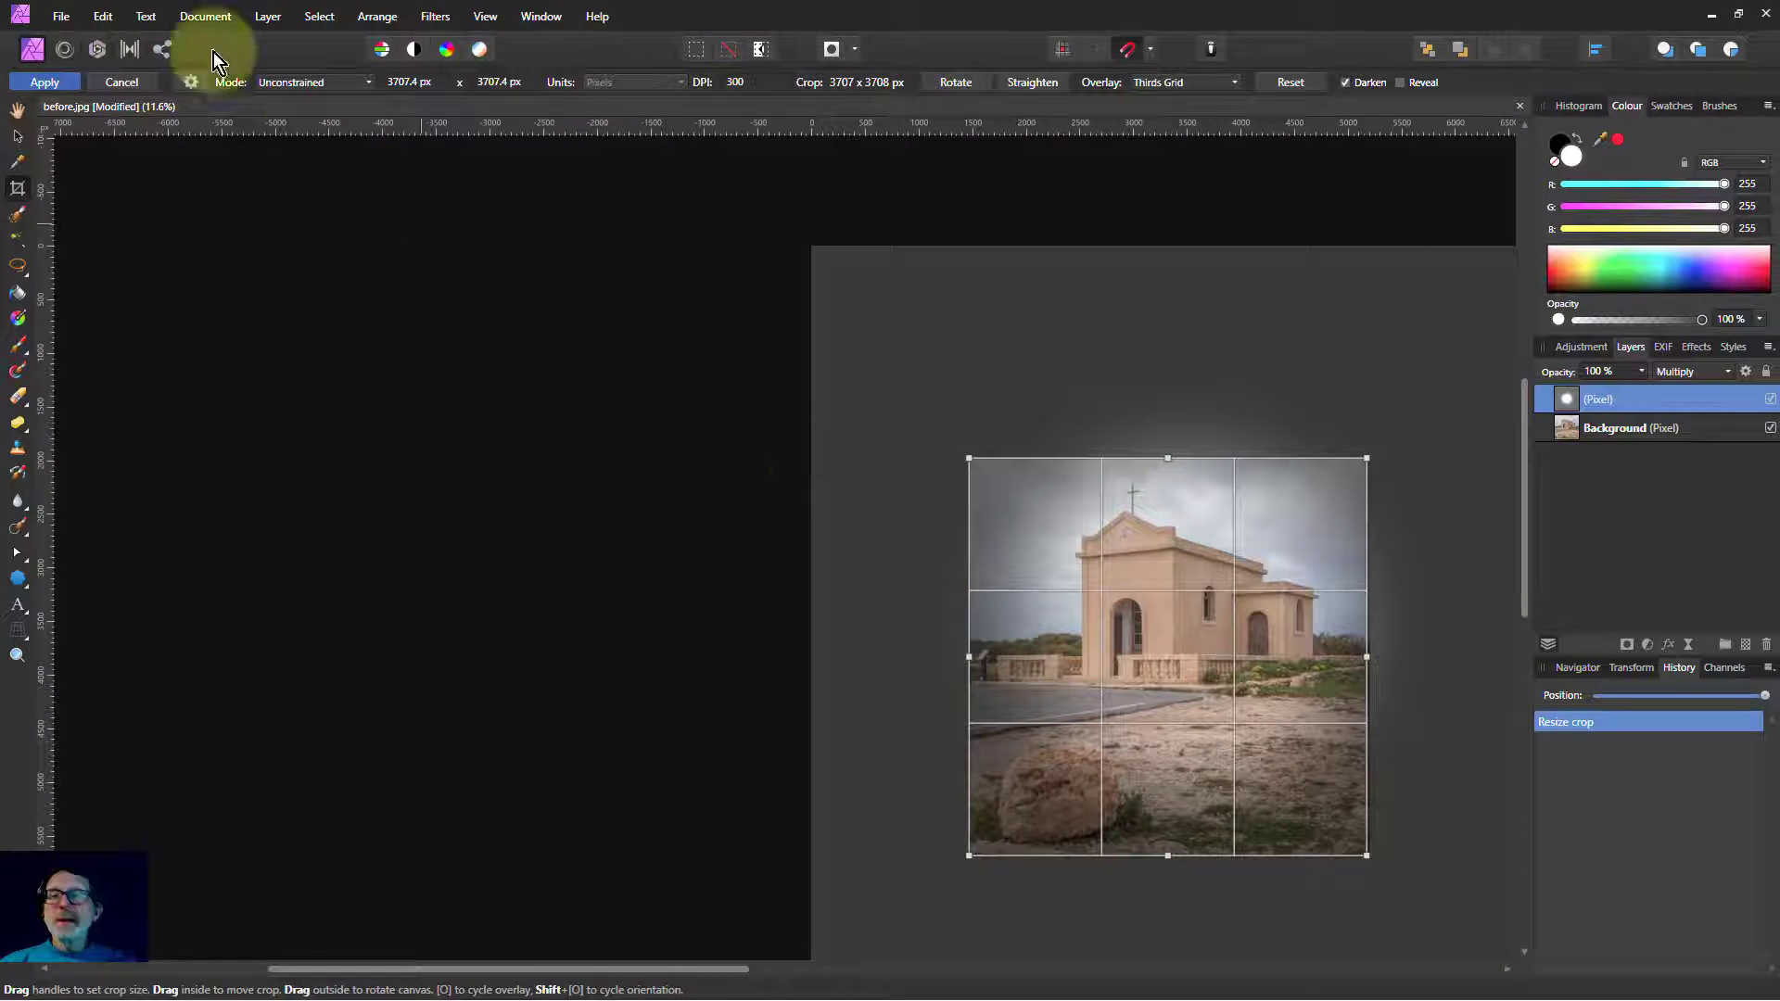
left_click(45, 82)
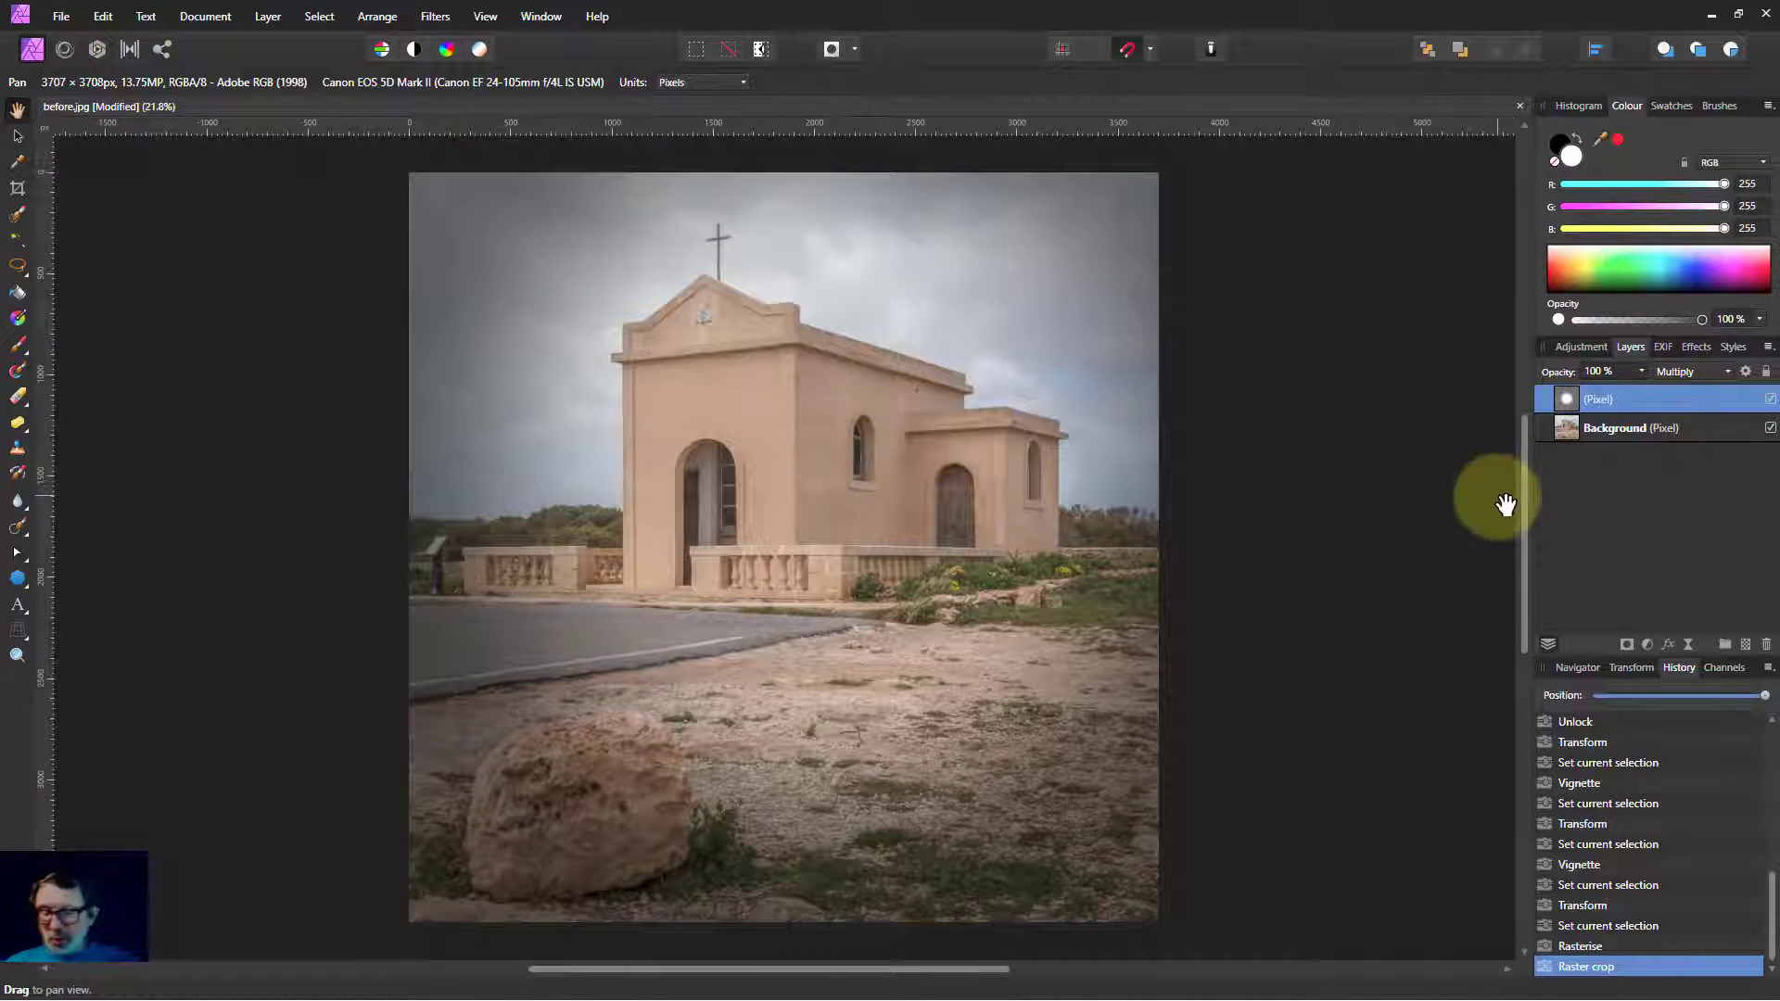
Undo the crop and rasterise, then select the nested Vignette filter, duplicate it, and undo that.
key("ctrl+z")
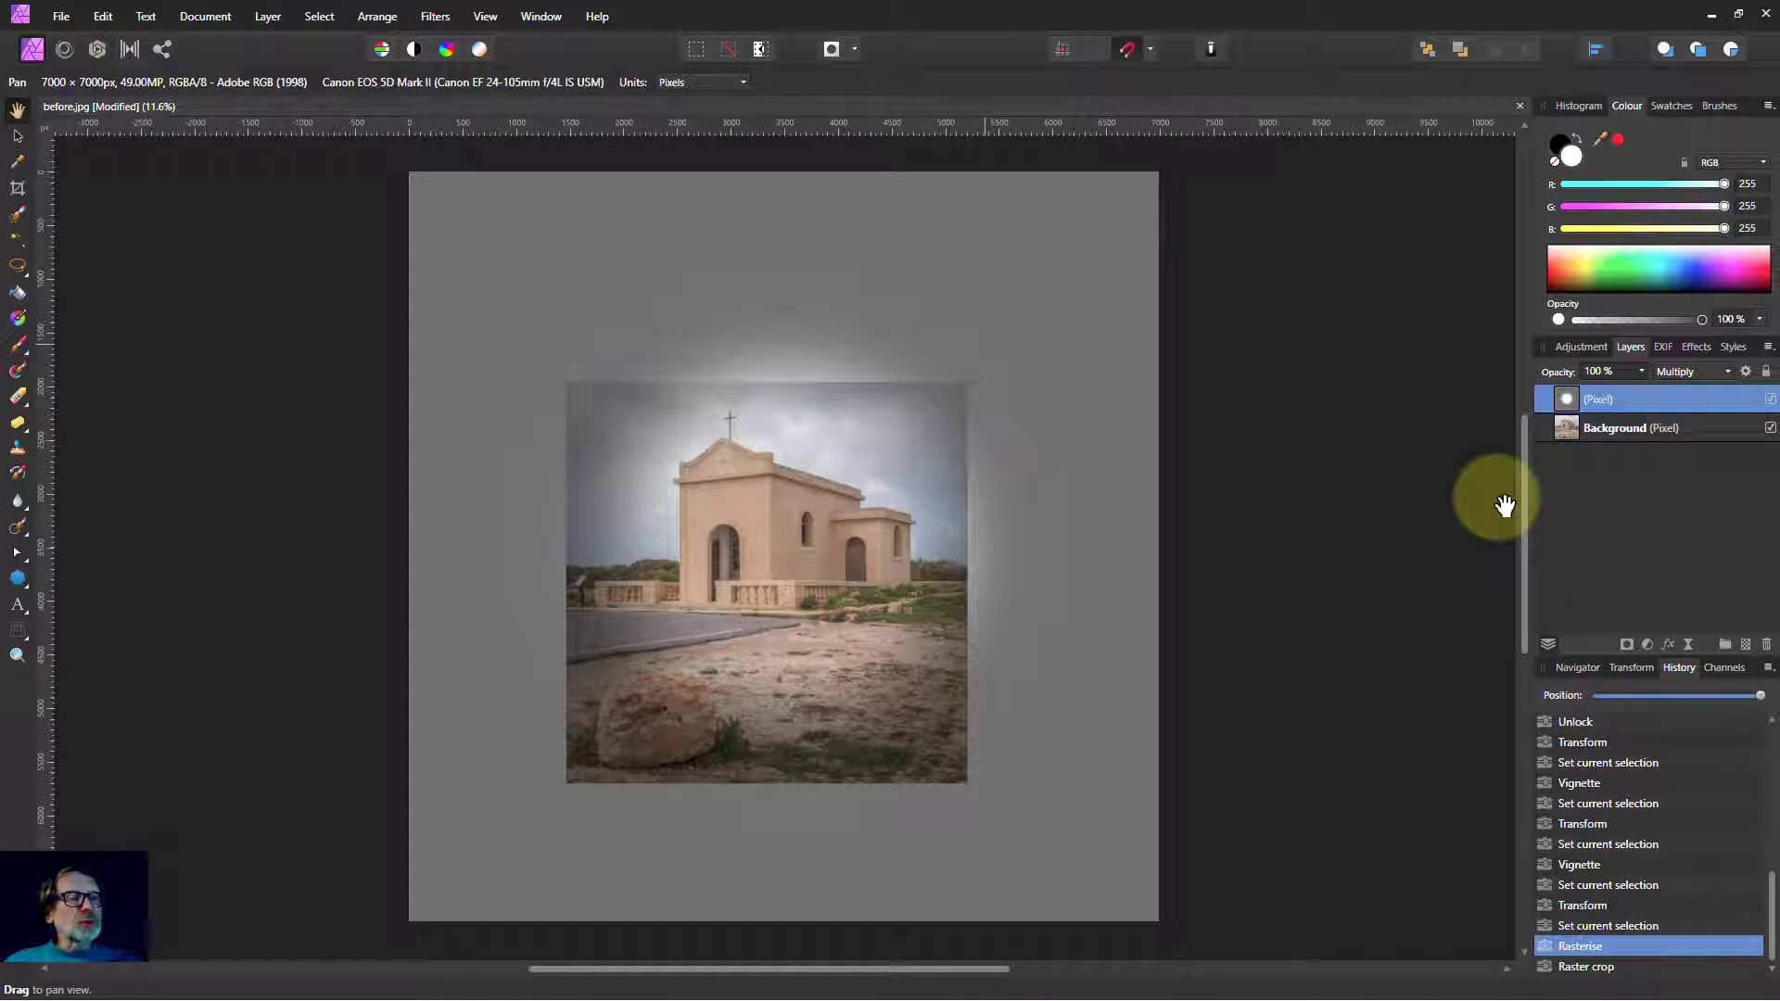
key("ctrl+z")
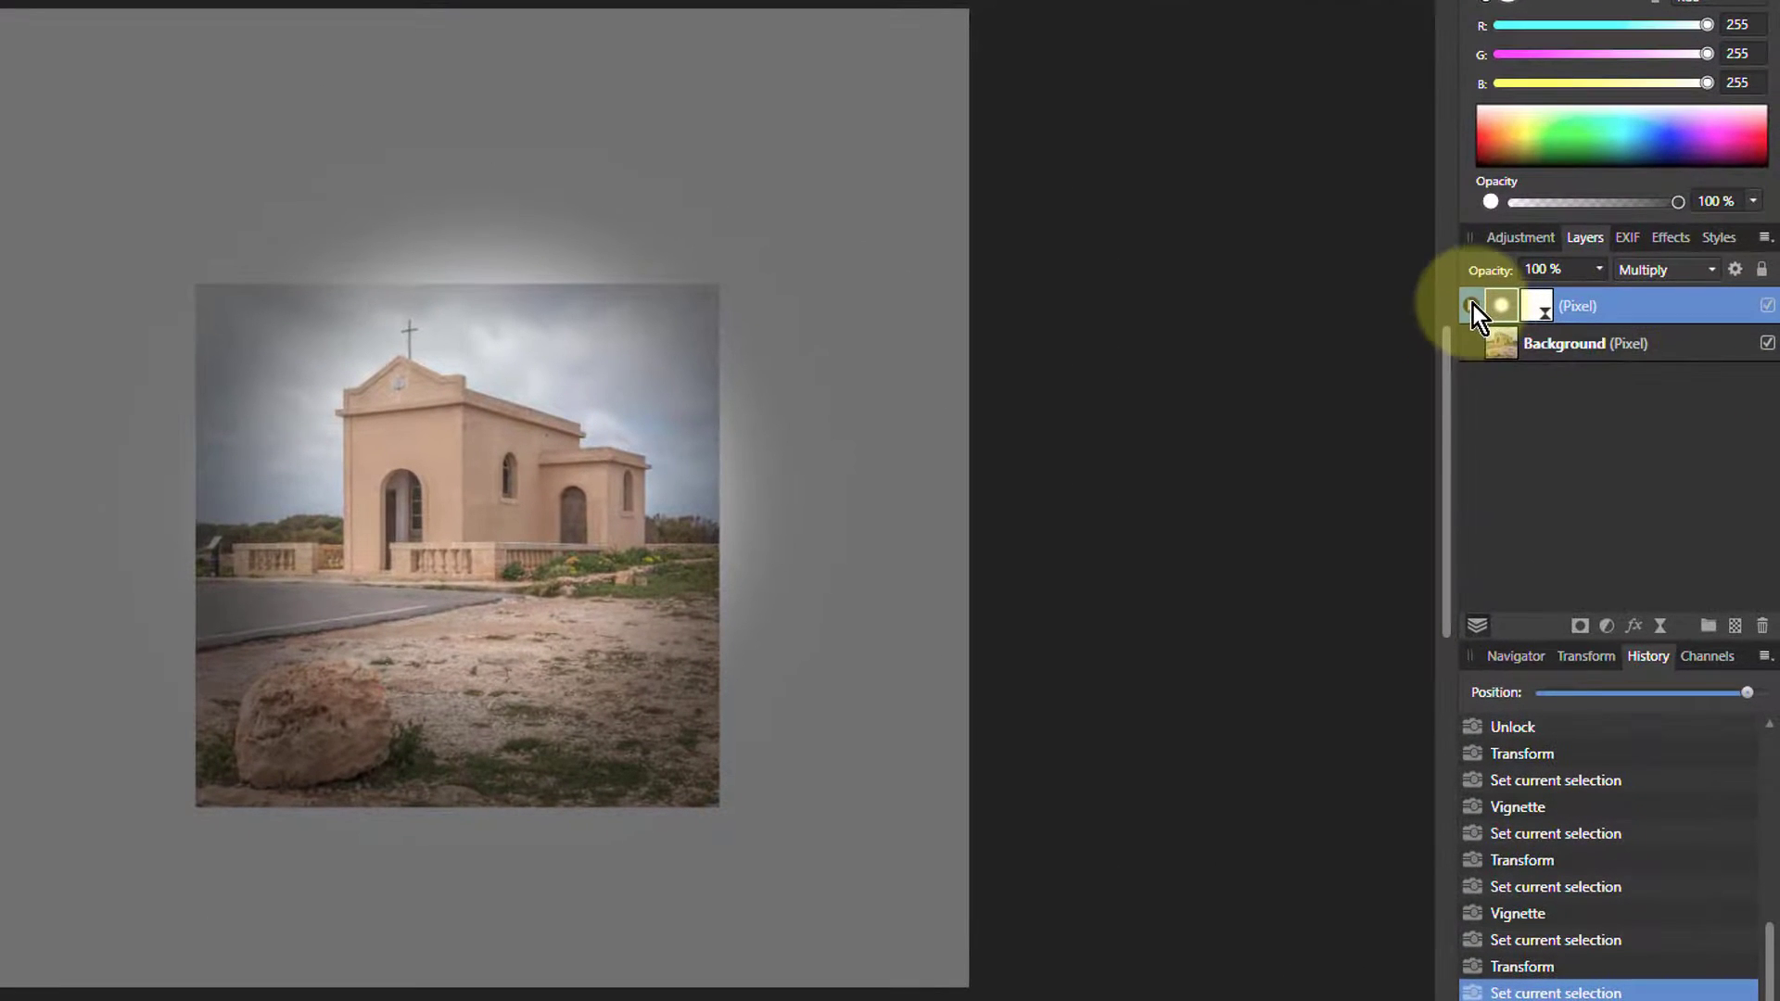
left_click(1472, 304)
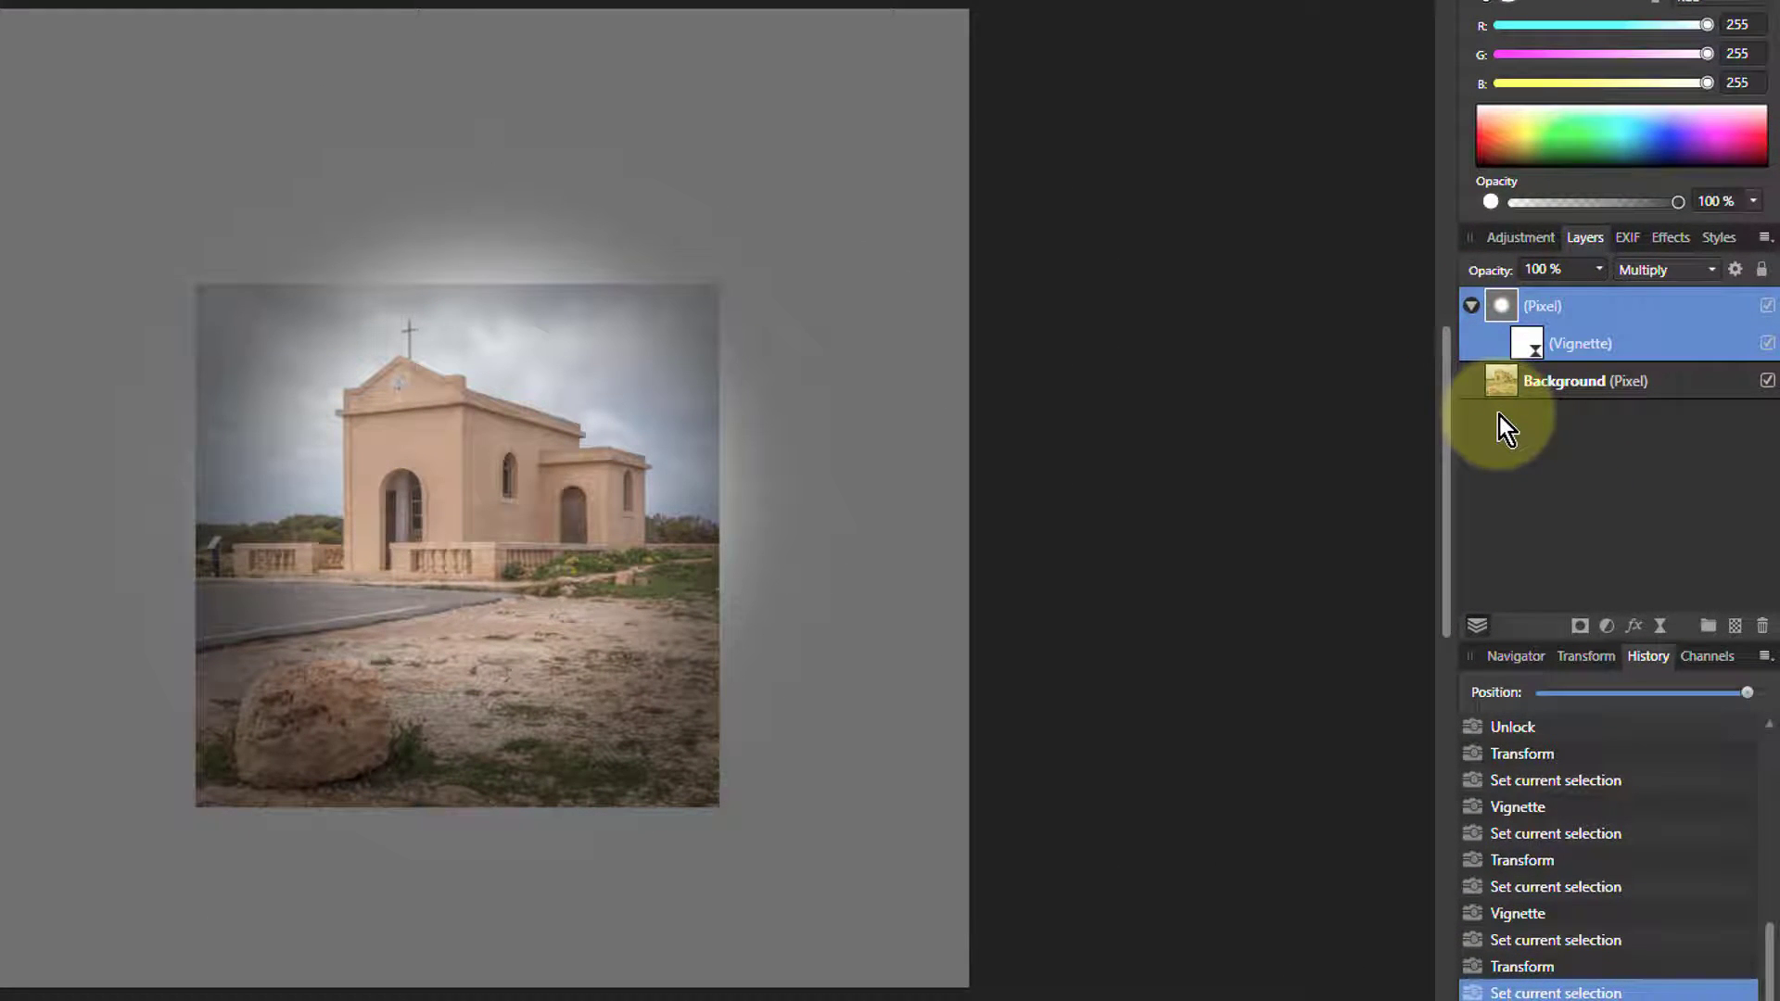
left_click(1539, 347)
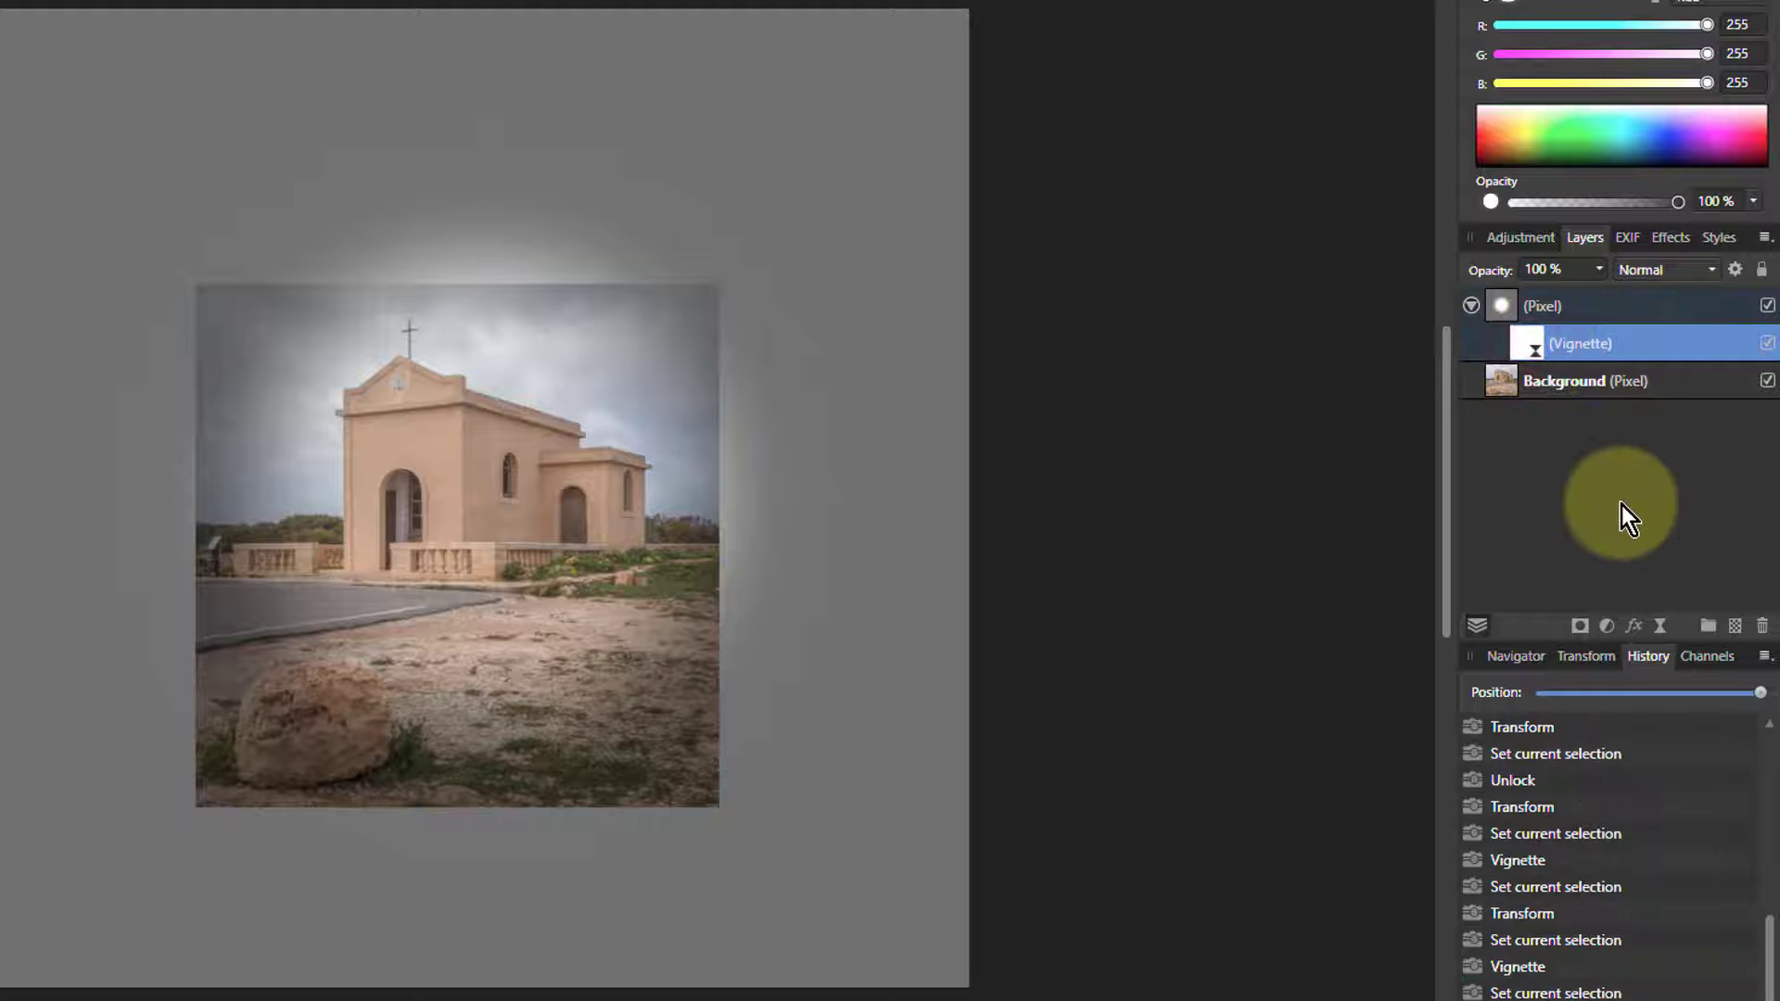
key("ctrl+j")
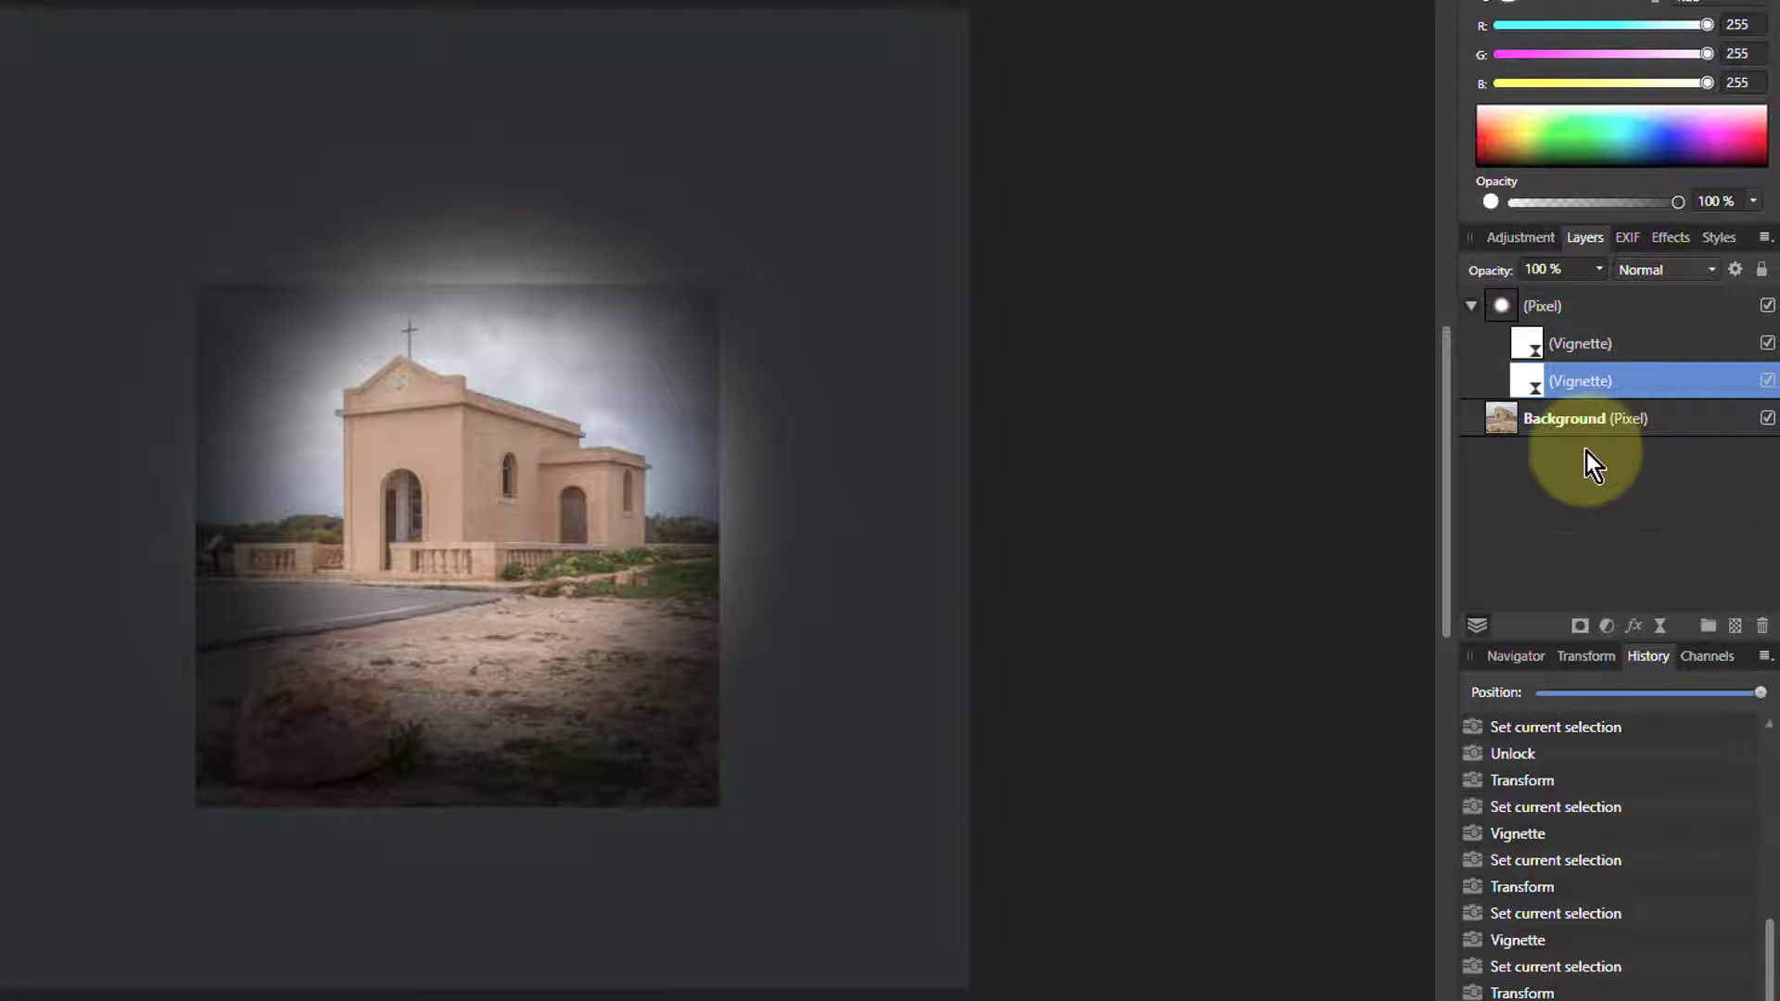
key("ctrl+z")
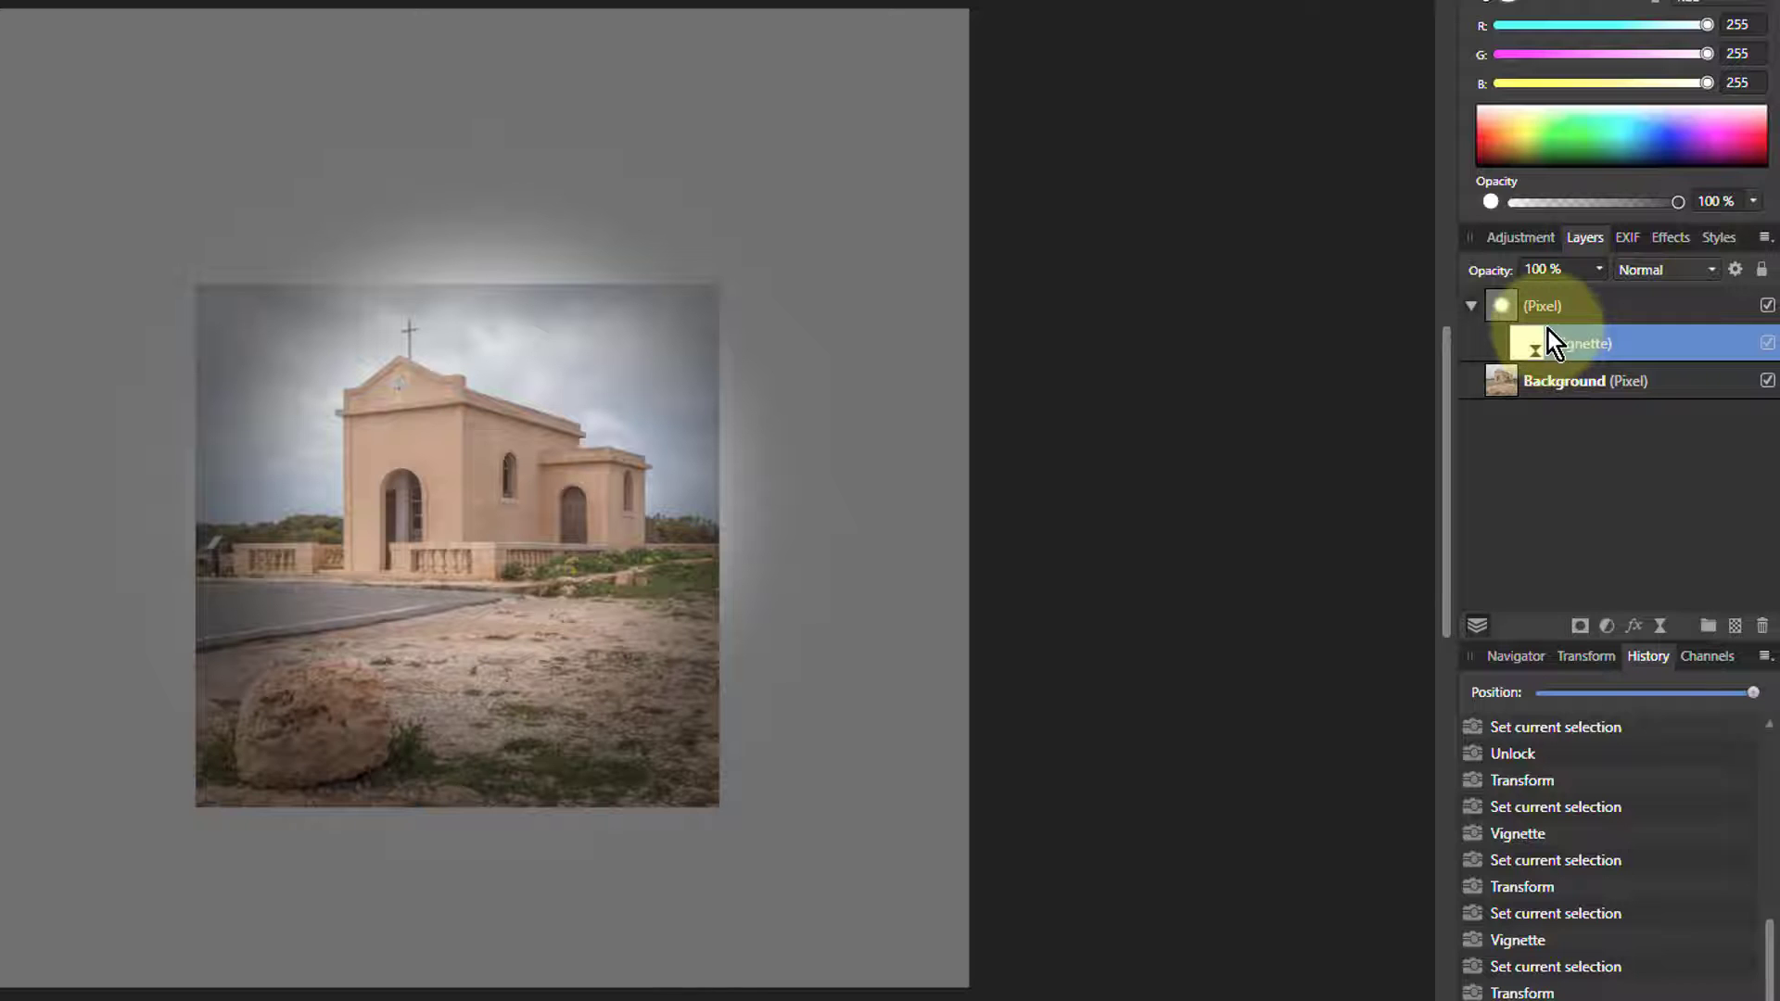
Brush soft black strokes at 10% opacity onto the vignette pixel layer.
left_click(1503, 307)
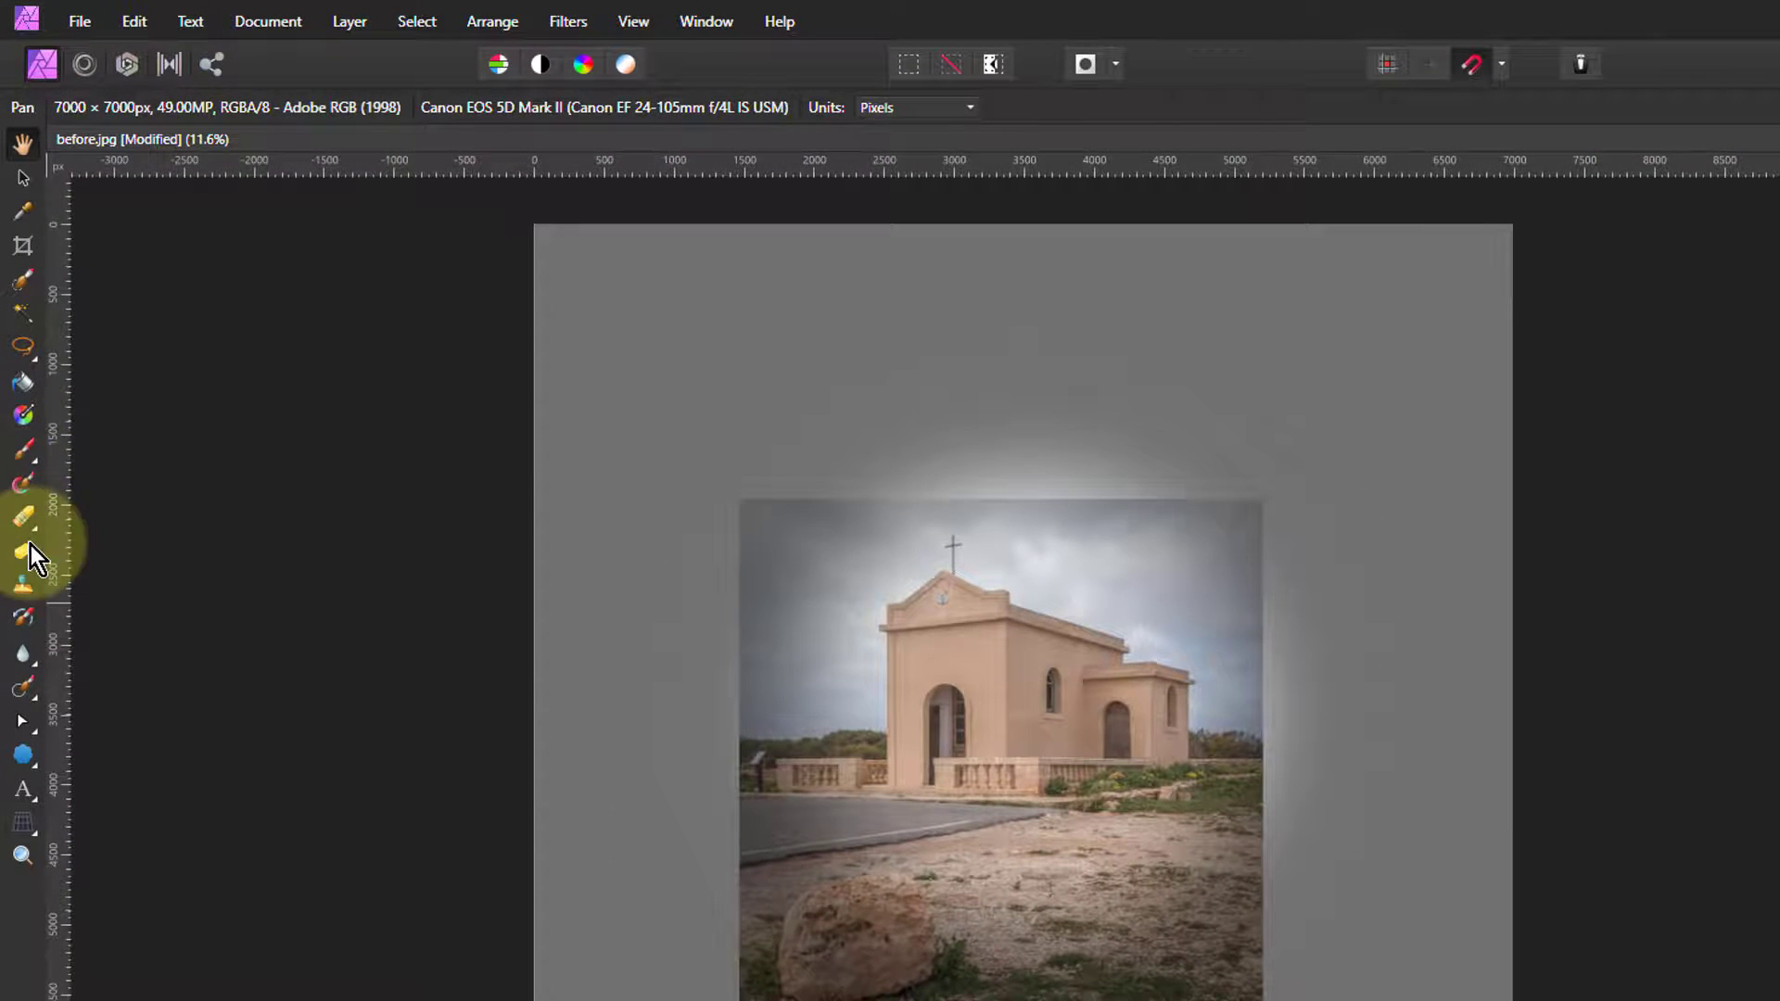
left_click(26, 453)
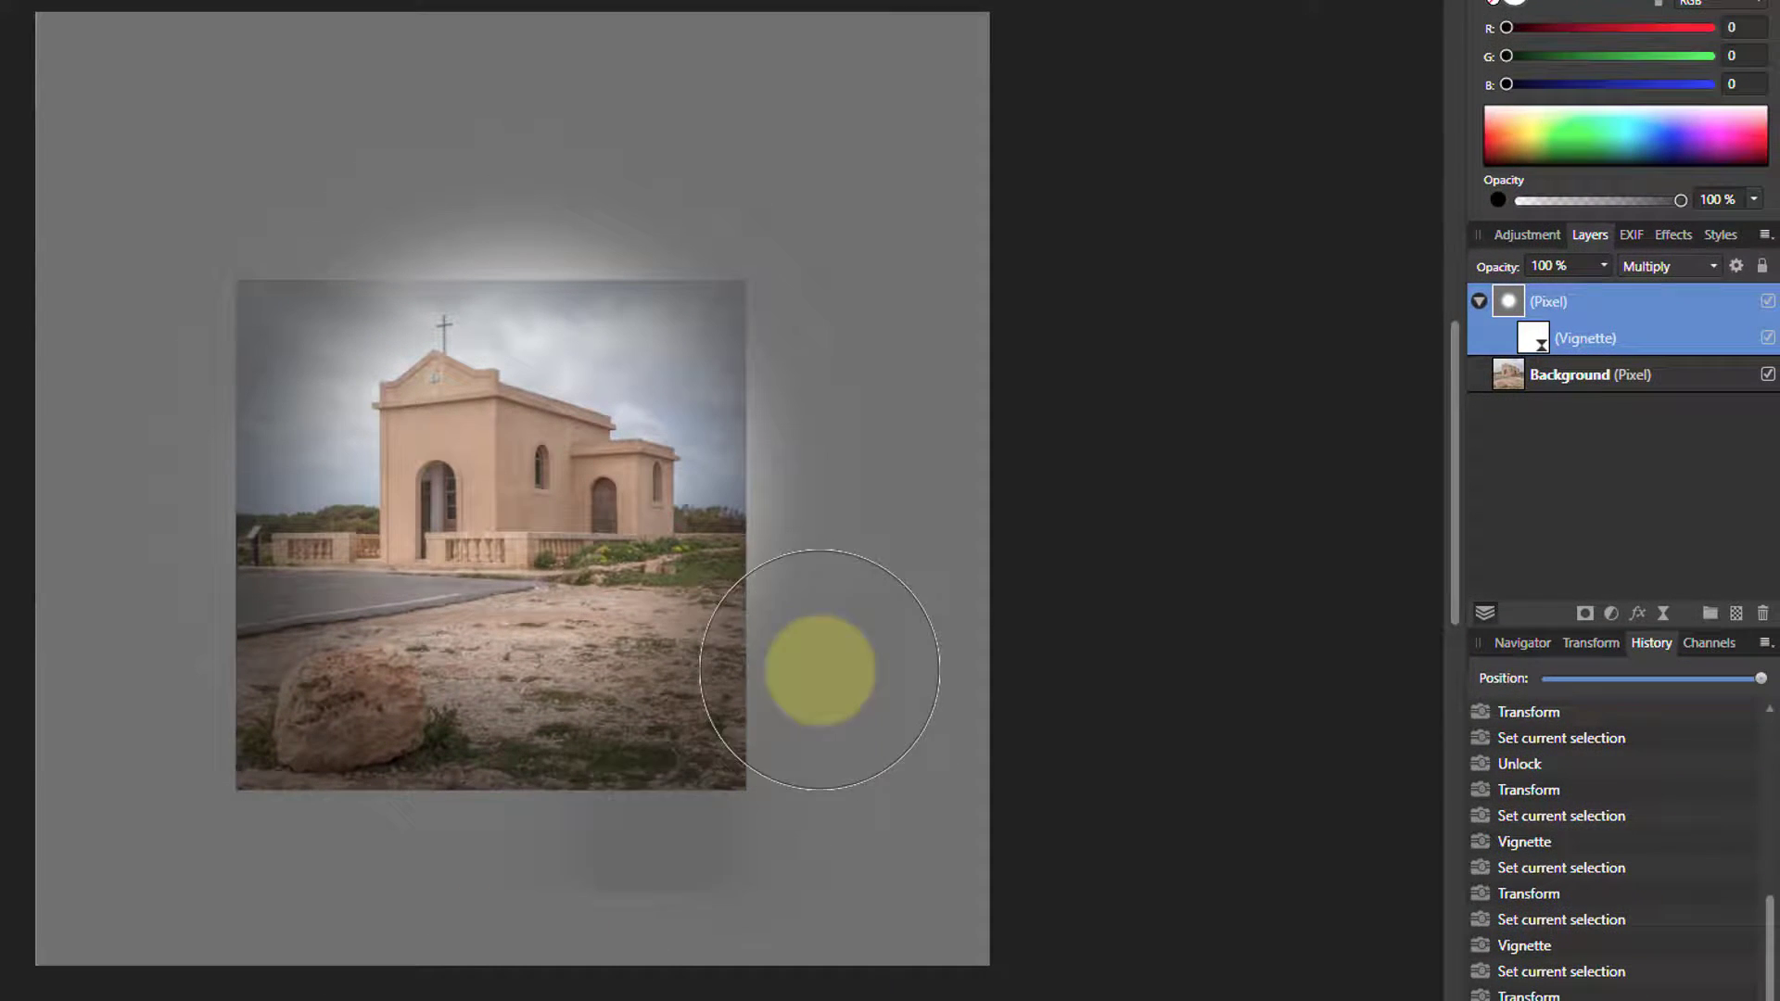
mouse_move(819, 669)
left_mouse_down()
mouse_move(729, 792)
mouse_move(622, 859)
mouse_move(762, 708)
mouse_move(674, 794)
mouse_move(738, 737)
left_mouse_up()
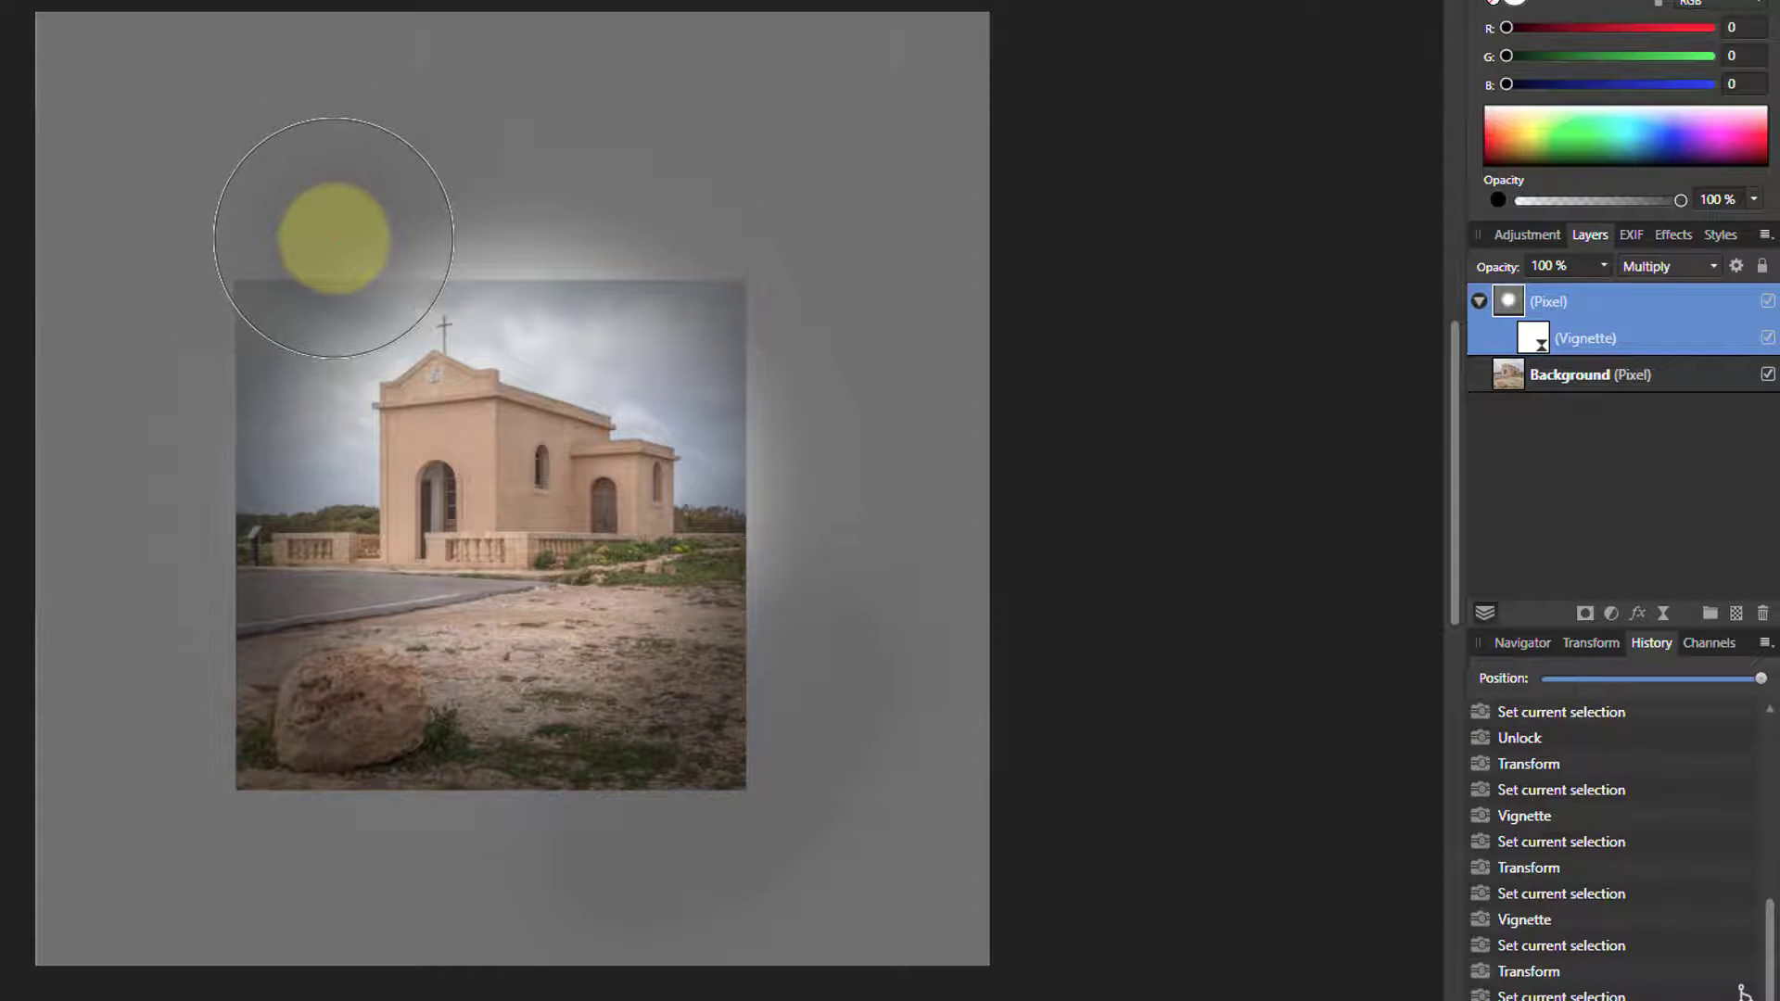
left_click(333, 235)
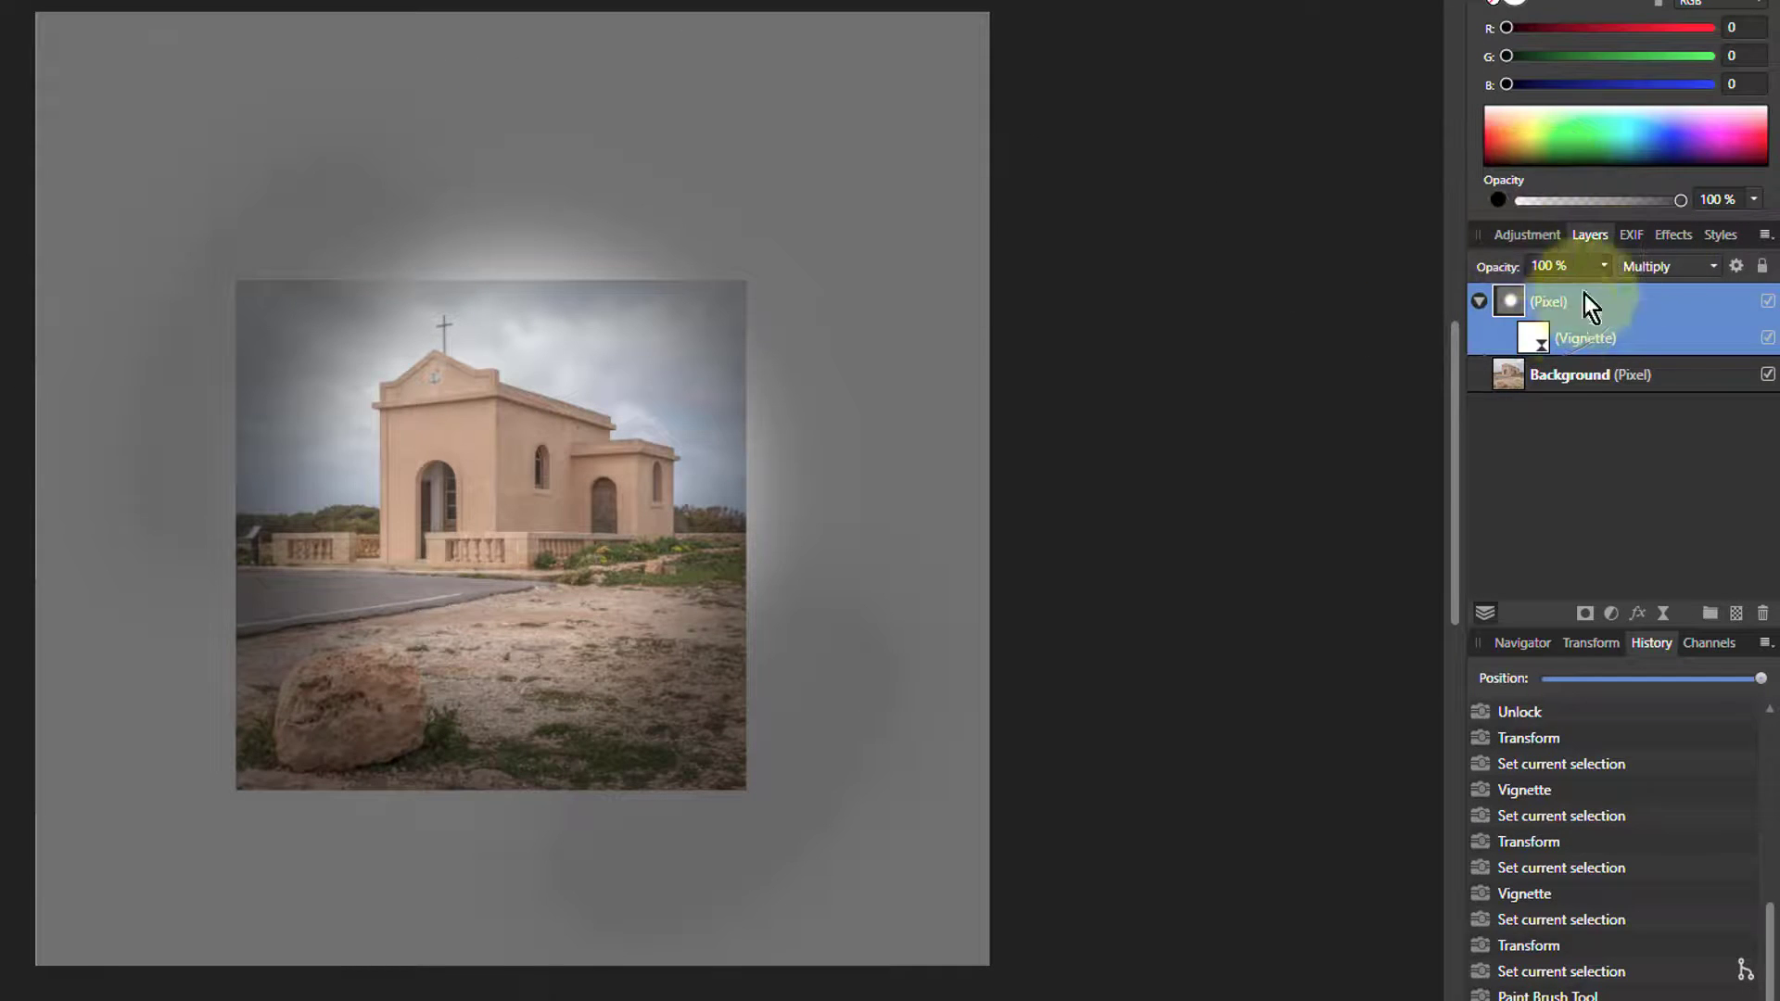
On the Vignette filter, brush over the rock, road, lower-right corner and upper-left surround to lift the darkening.
left_click(1535, 336)
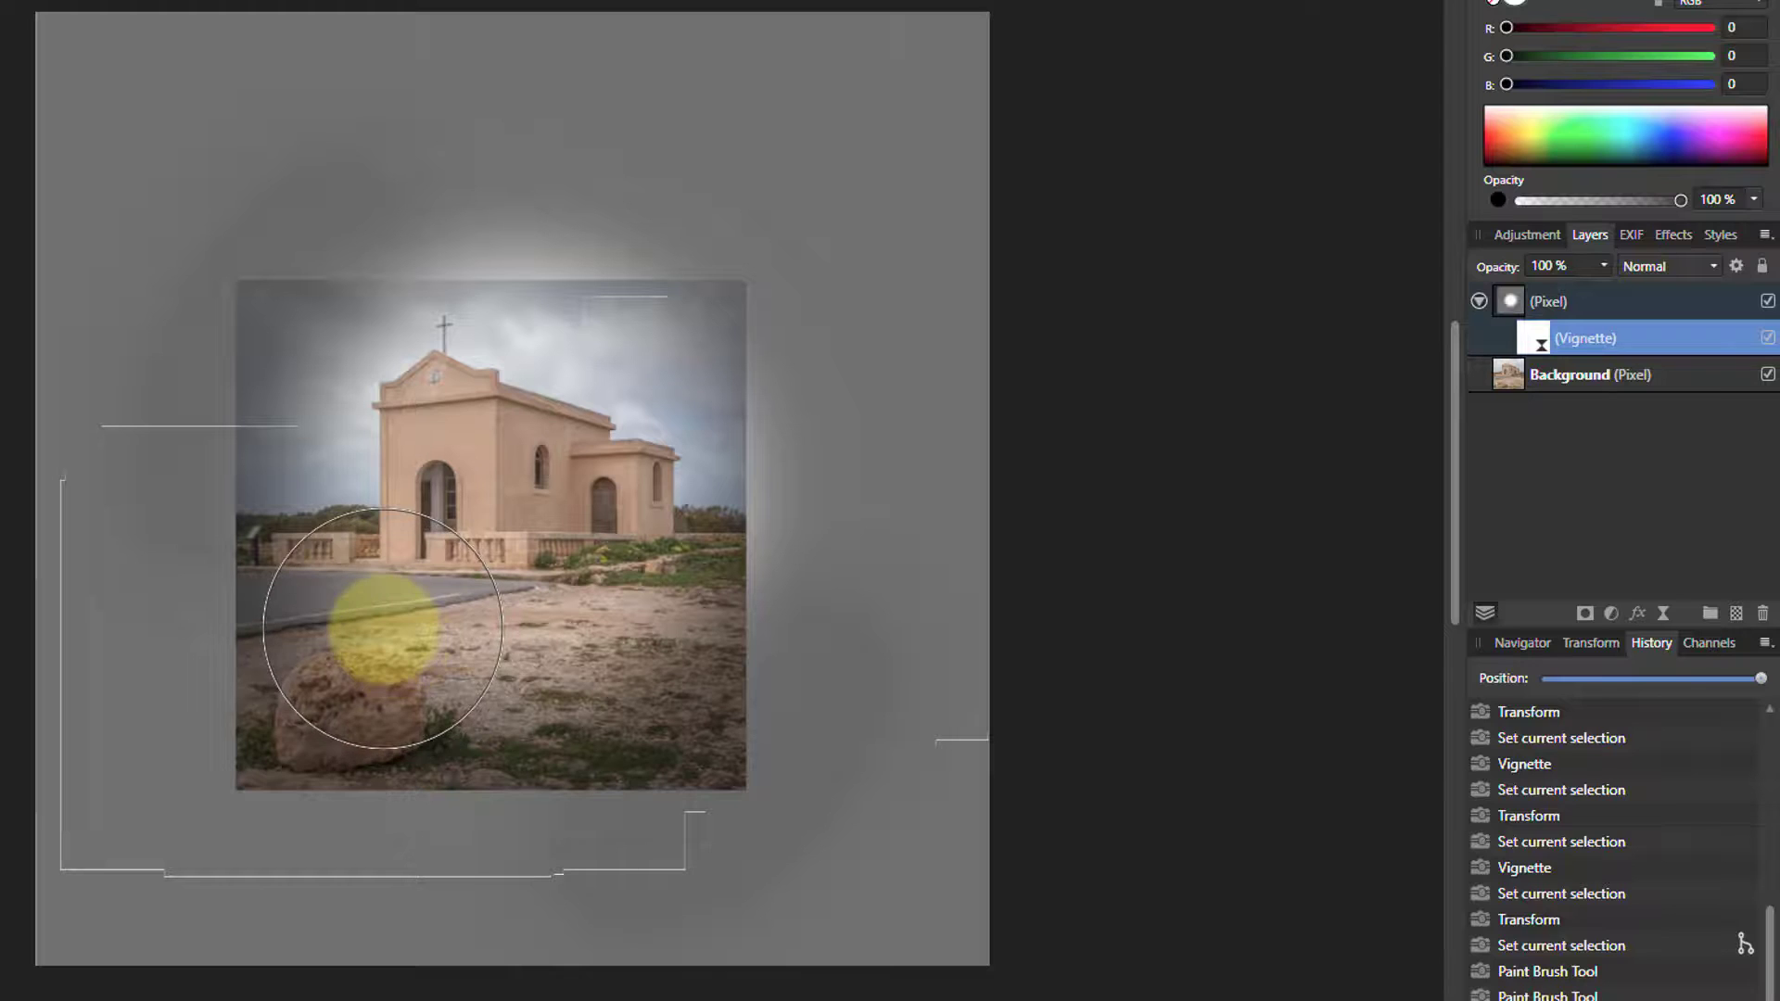
left_click(383, 649)
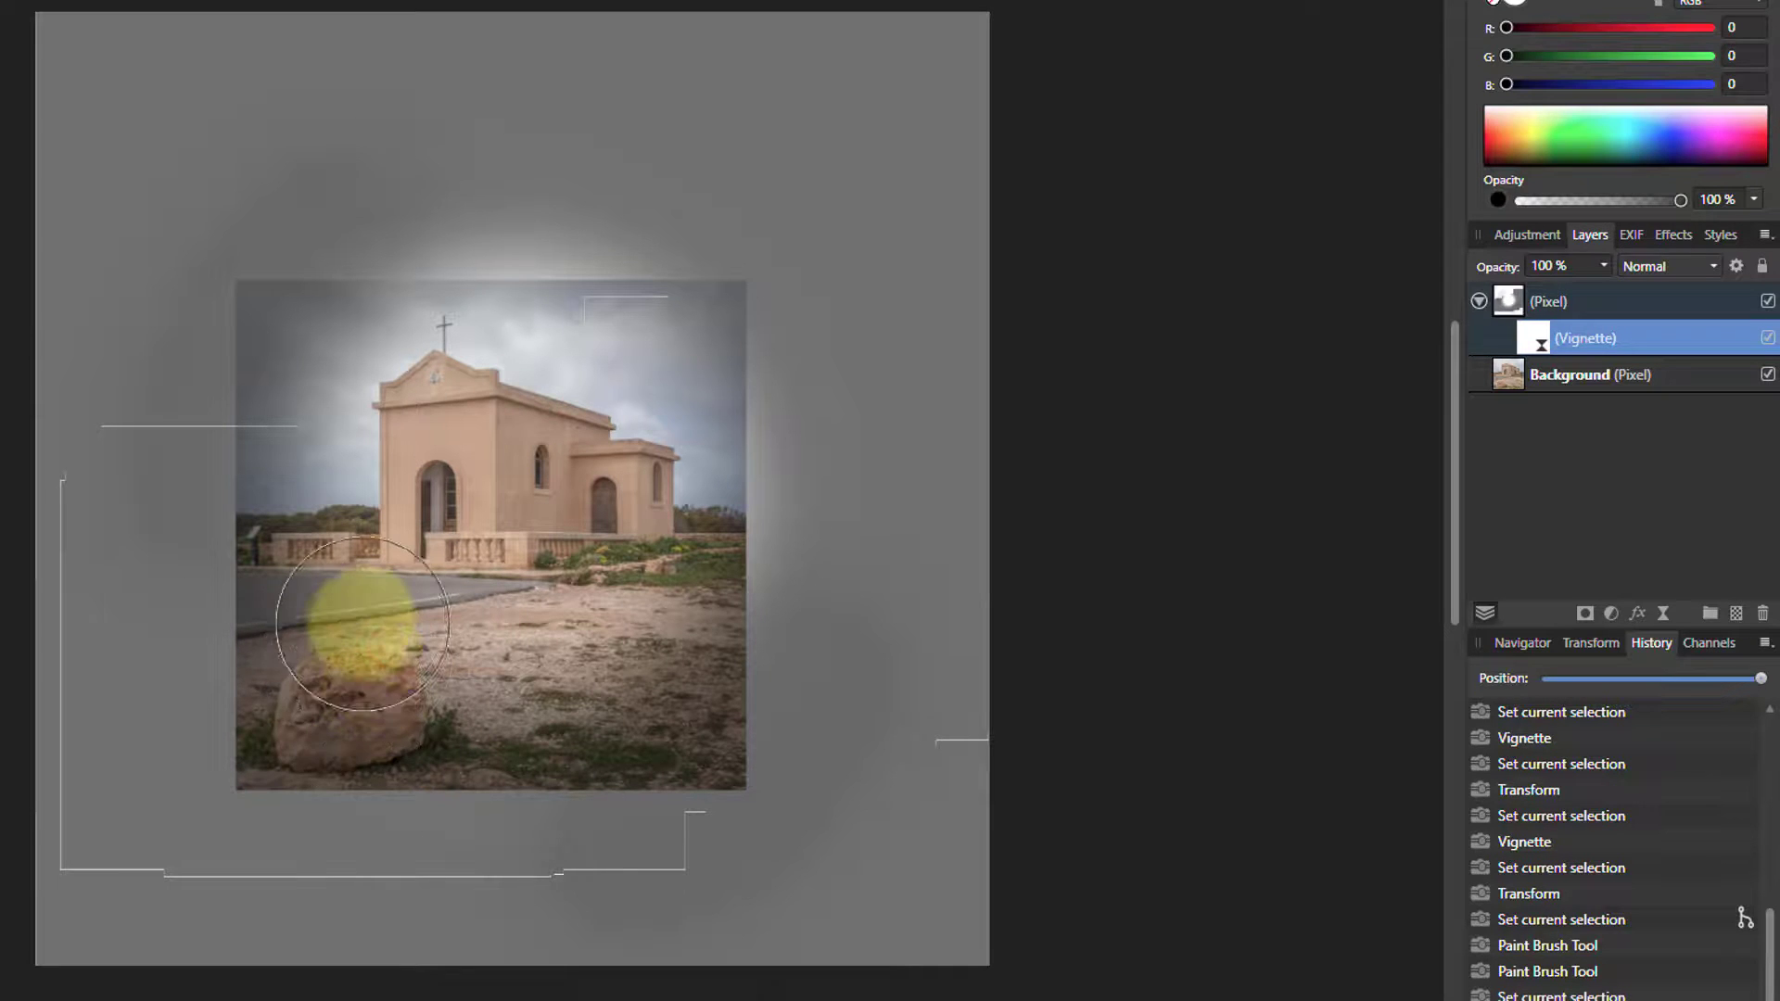
left_click(430, 695)
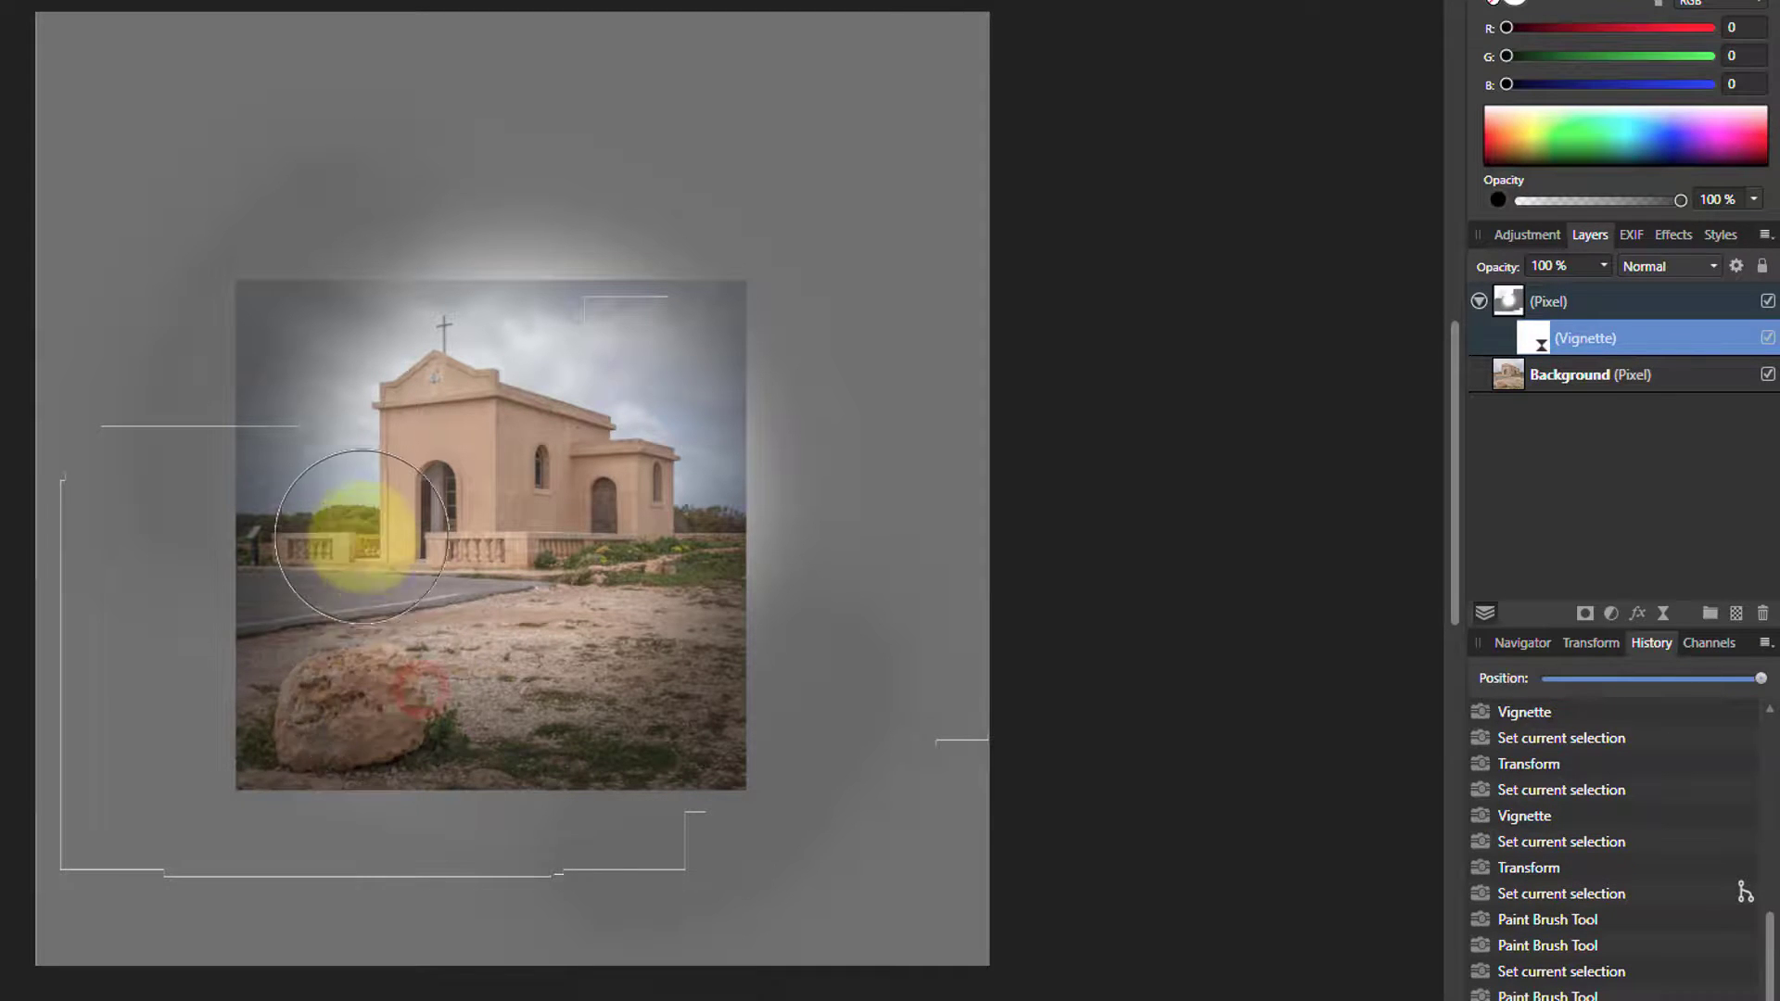
left_click(528, 644)
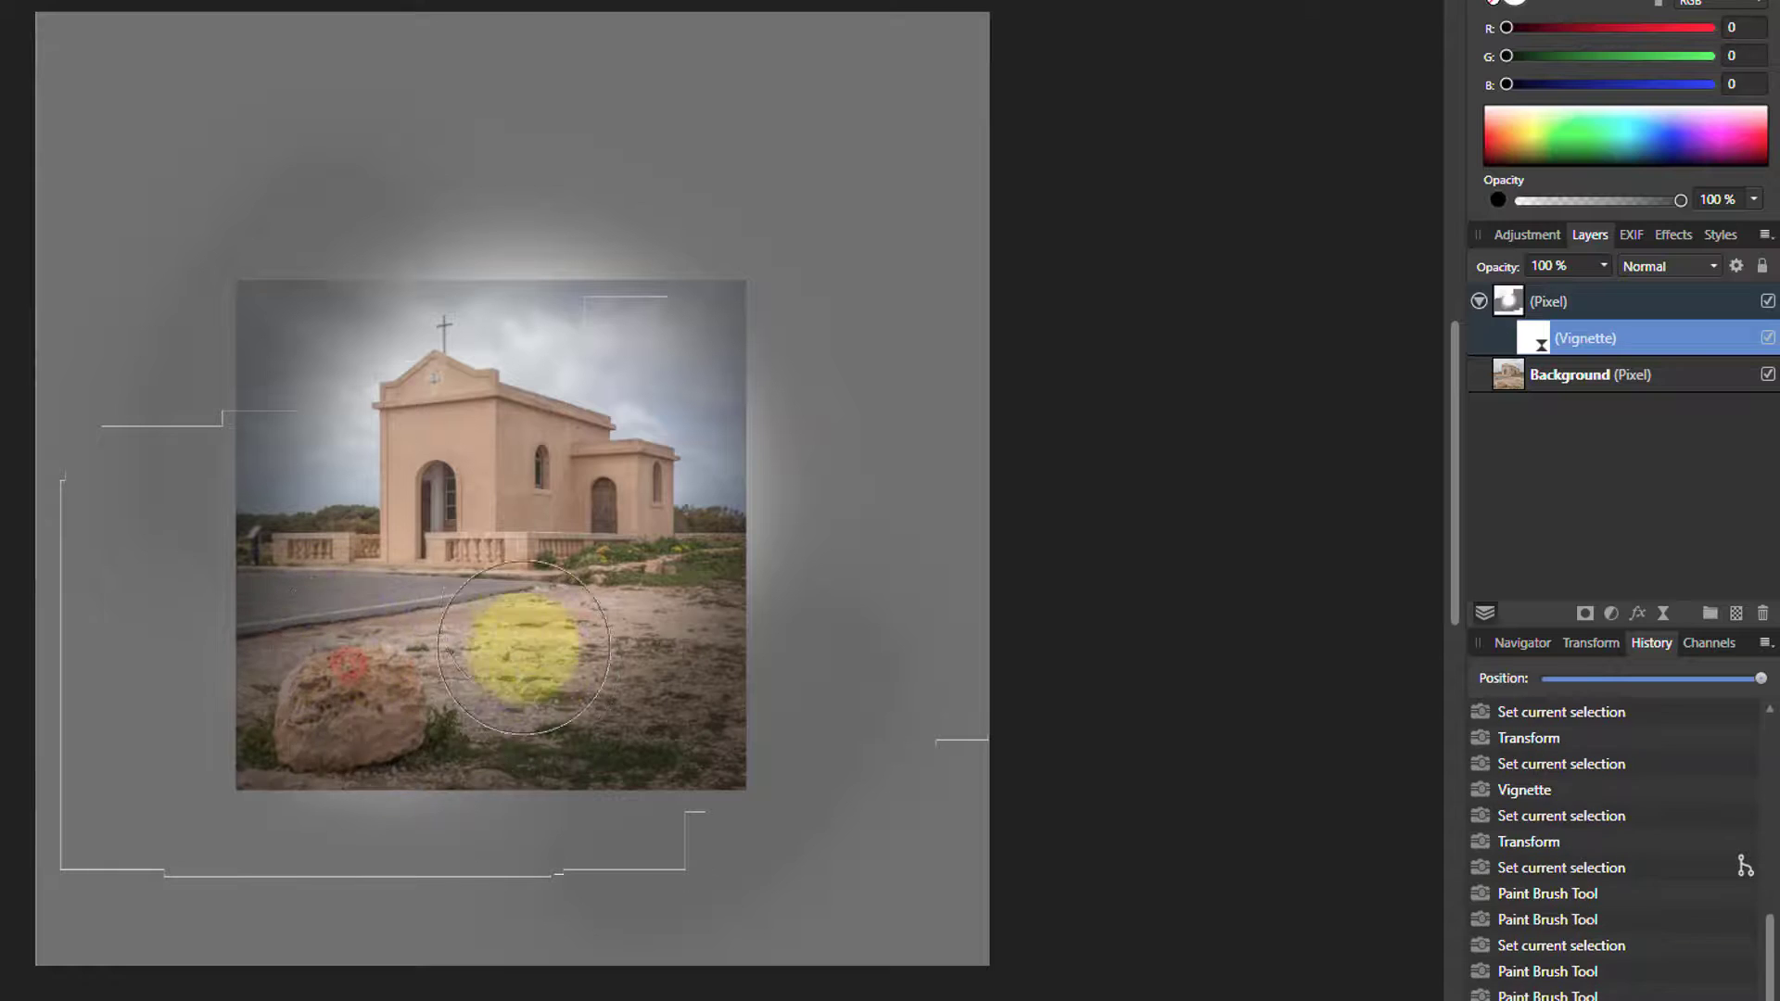
left_click(467, 682)
left_click(350, 397)
left_click(679, 774)
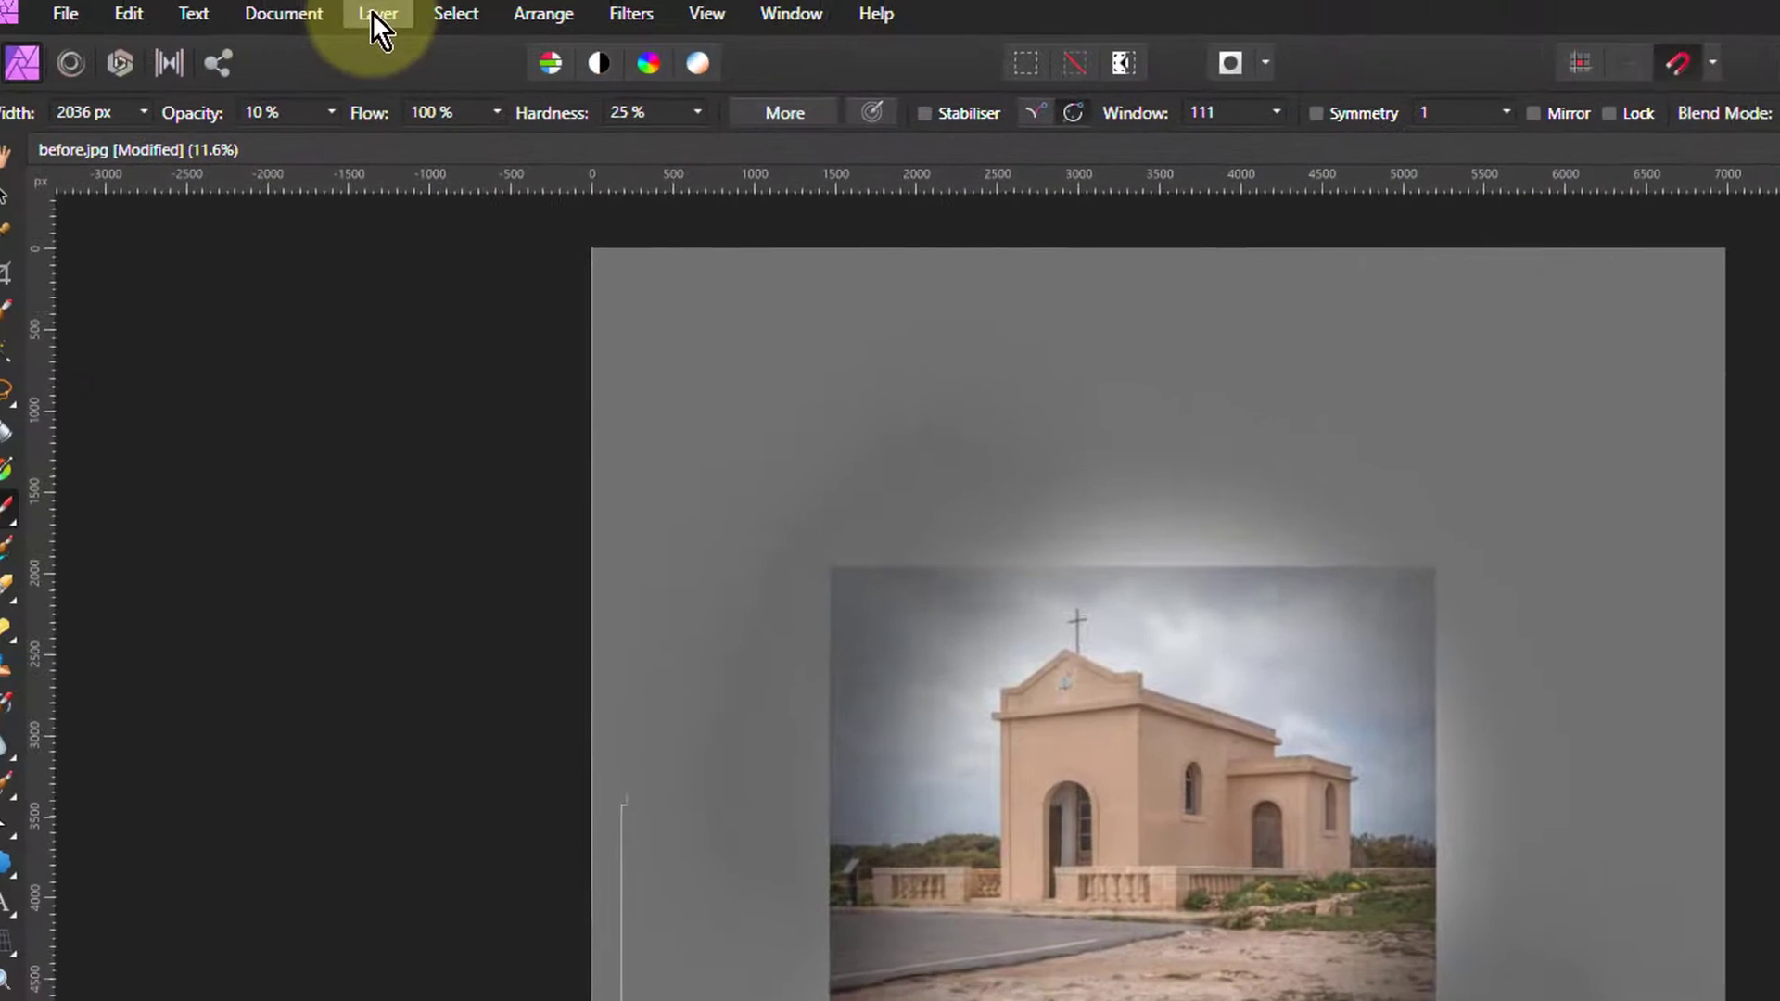
Rasterise the whole Pixel layer, baking the painted vignette into one Multiply pixel layer.
left_click(377, 17)
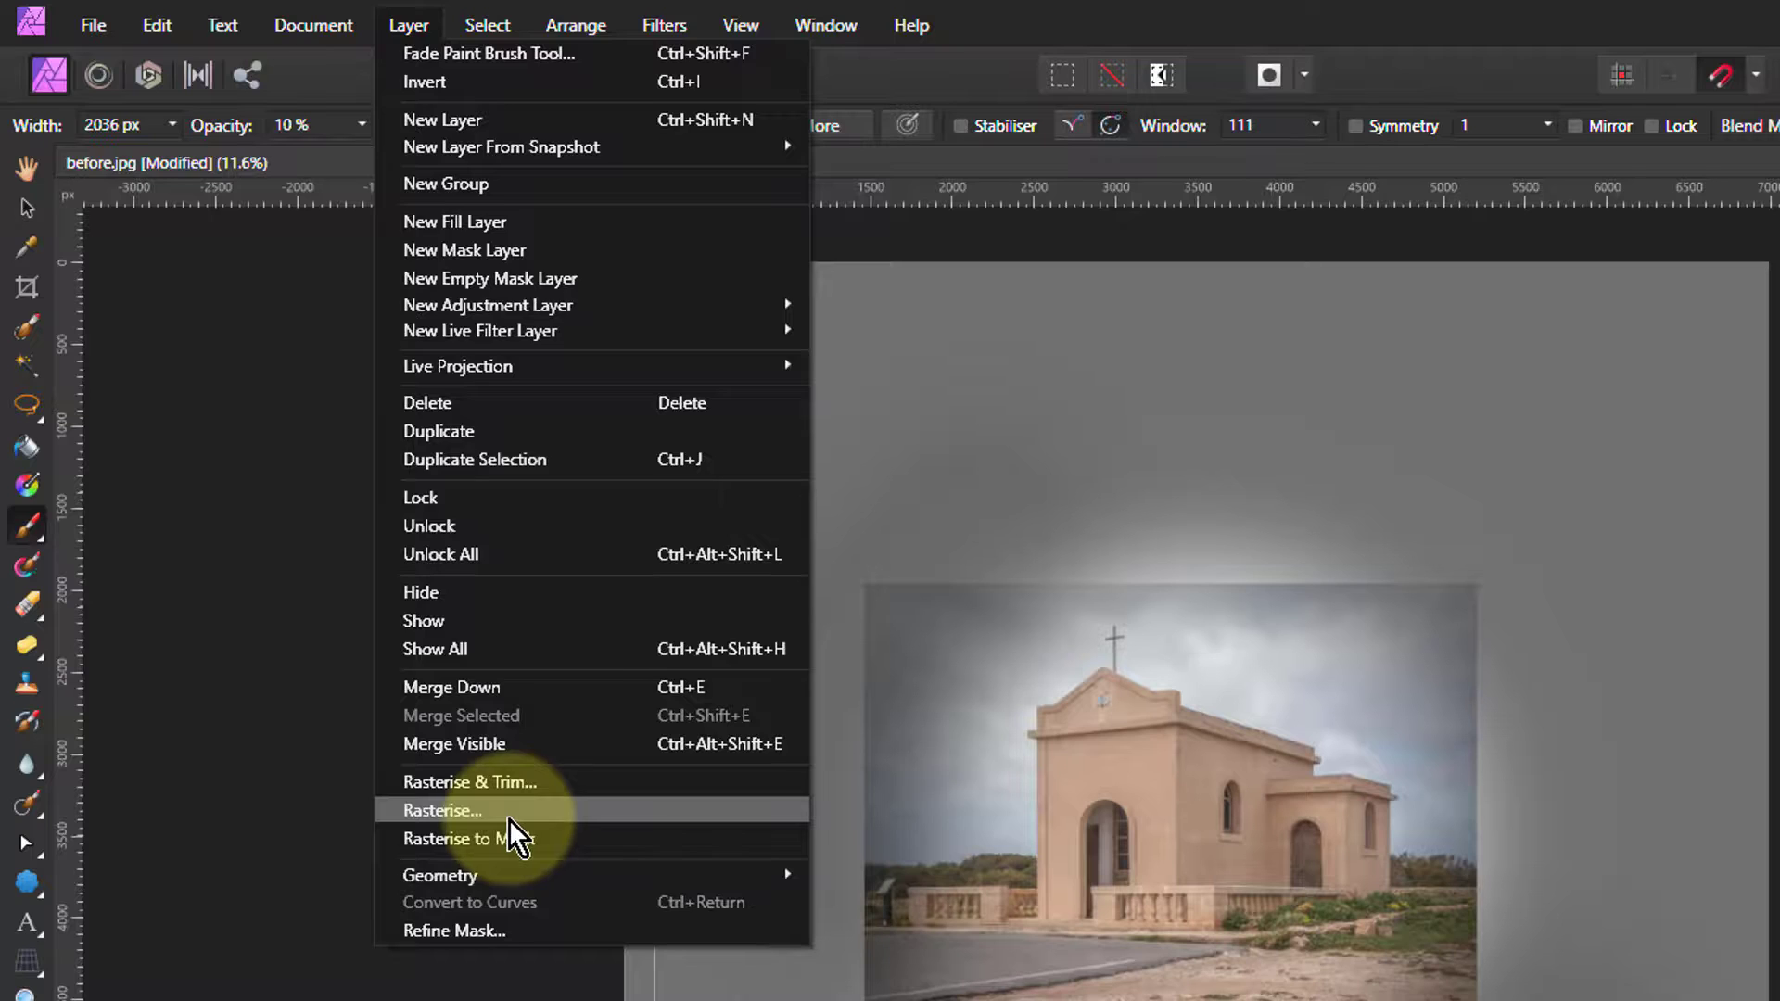
left_click(508, 814)
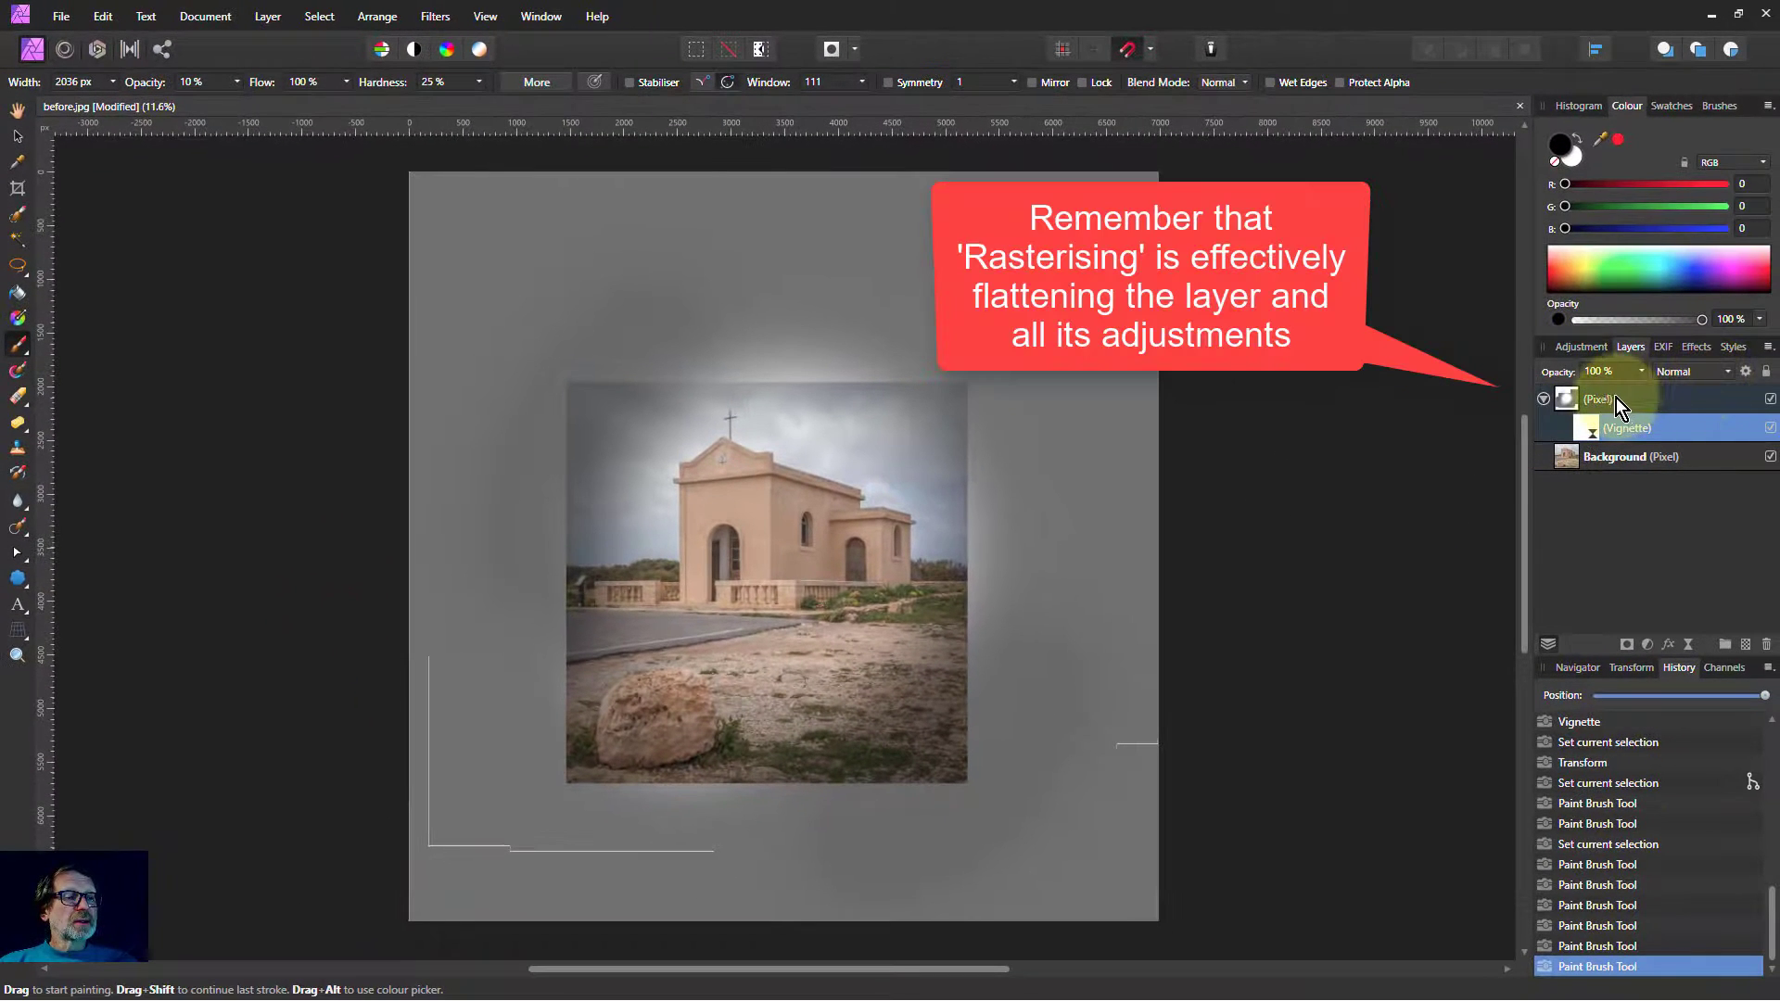
left_click(1616, 398)
left_click(269, 19)
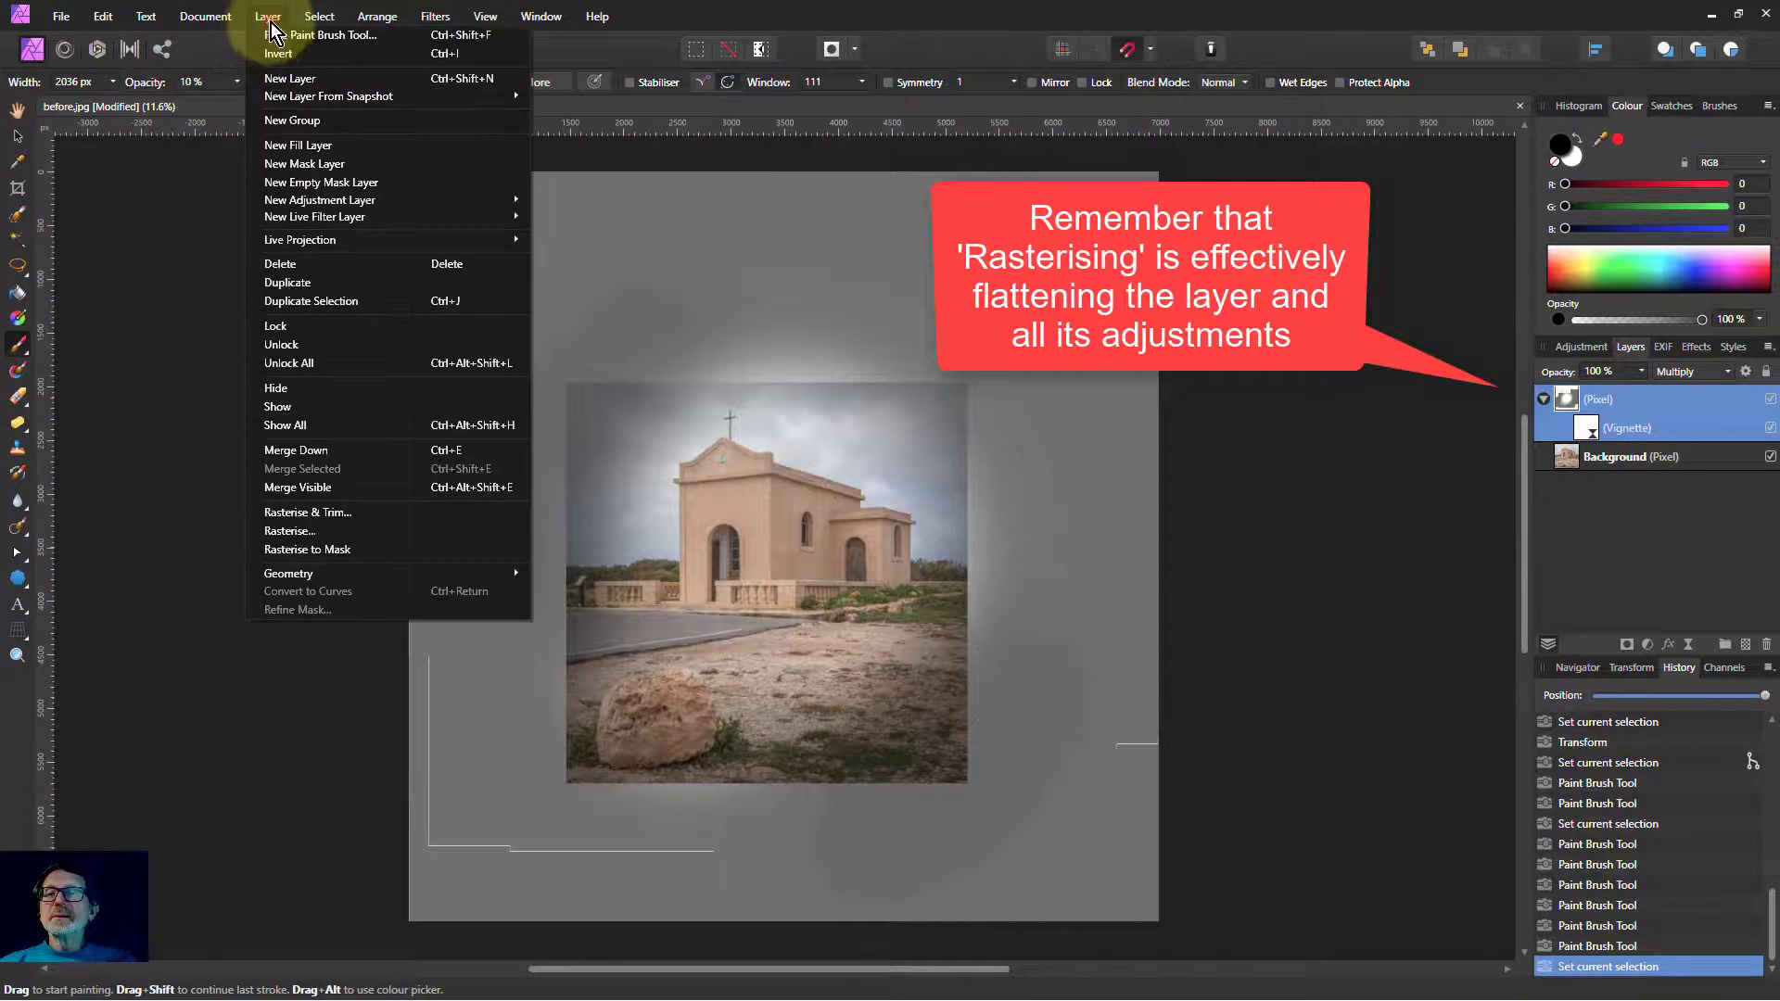
left_click(350, 530)
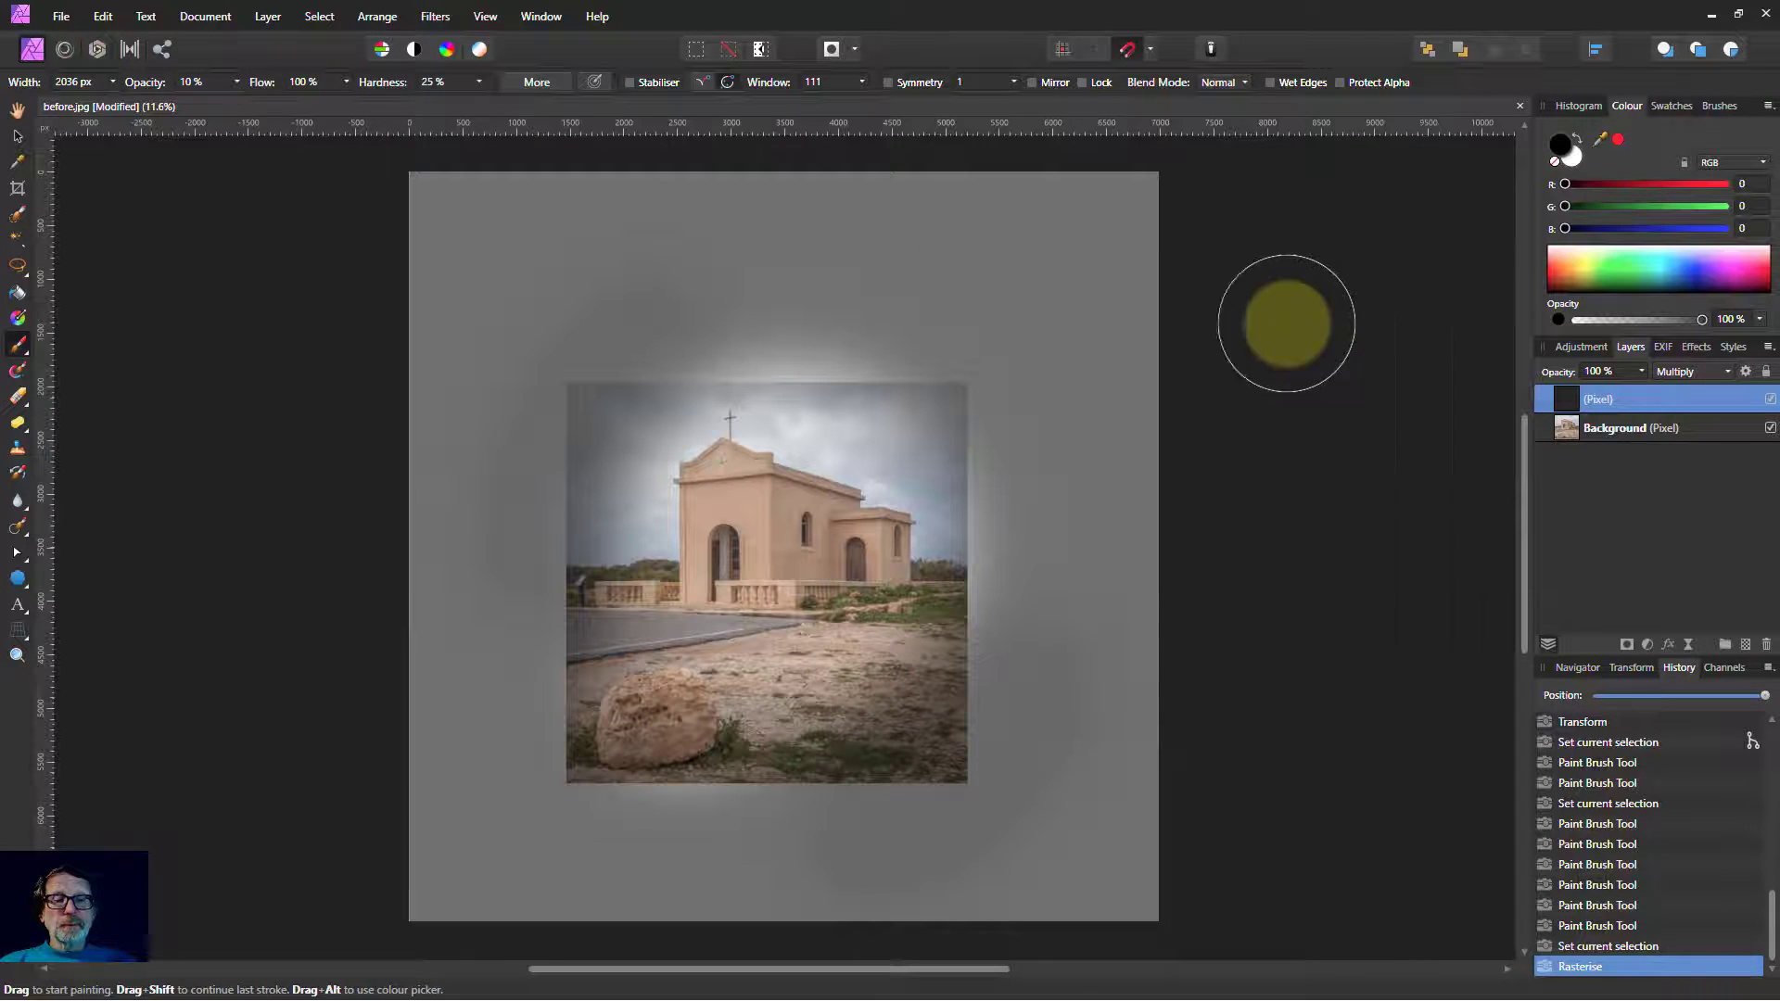
Crop the canvas to the church photo's edges, about 3691 × 3716 px, removing the grey border.
left_click(14, 189)
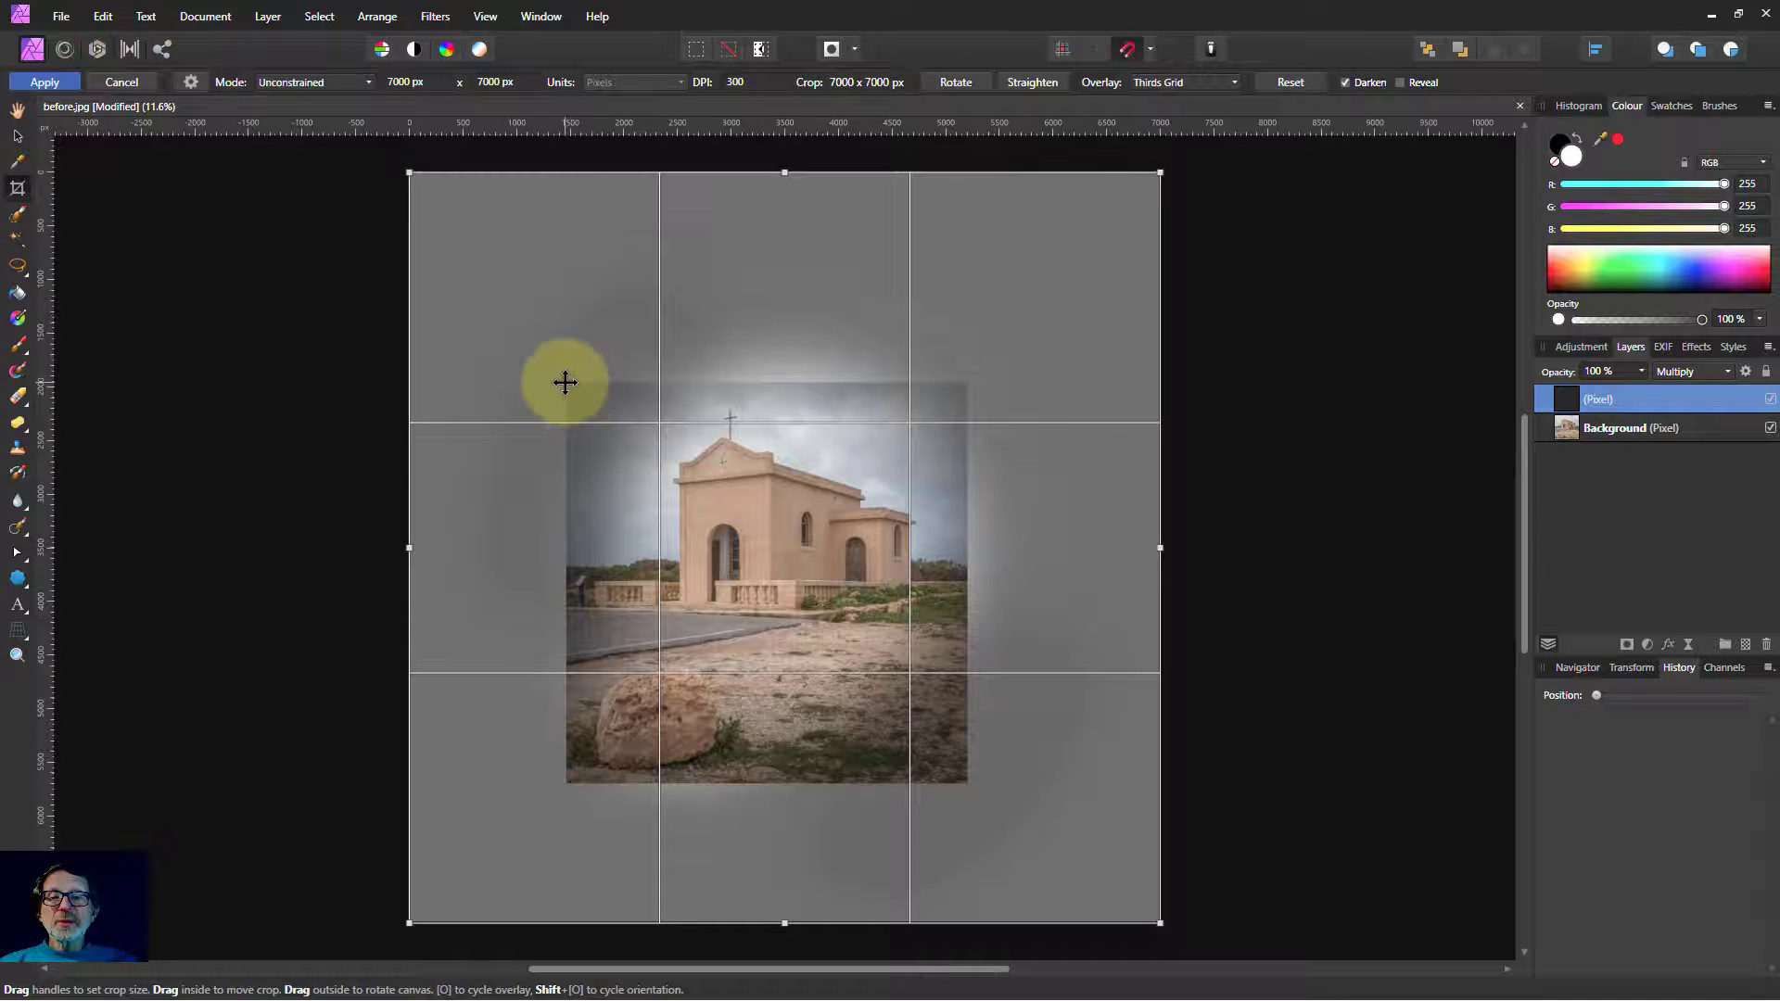
left_click_drag(406, 170, 567, 384)
left_click_drag(1159, 923, 965, 782)
left_click(44, 85)
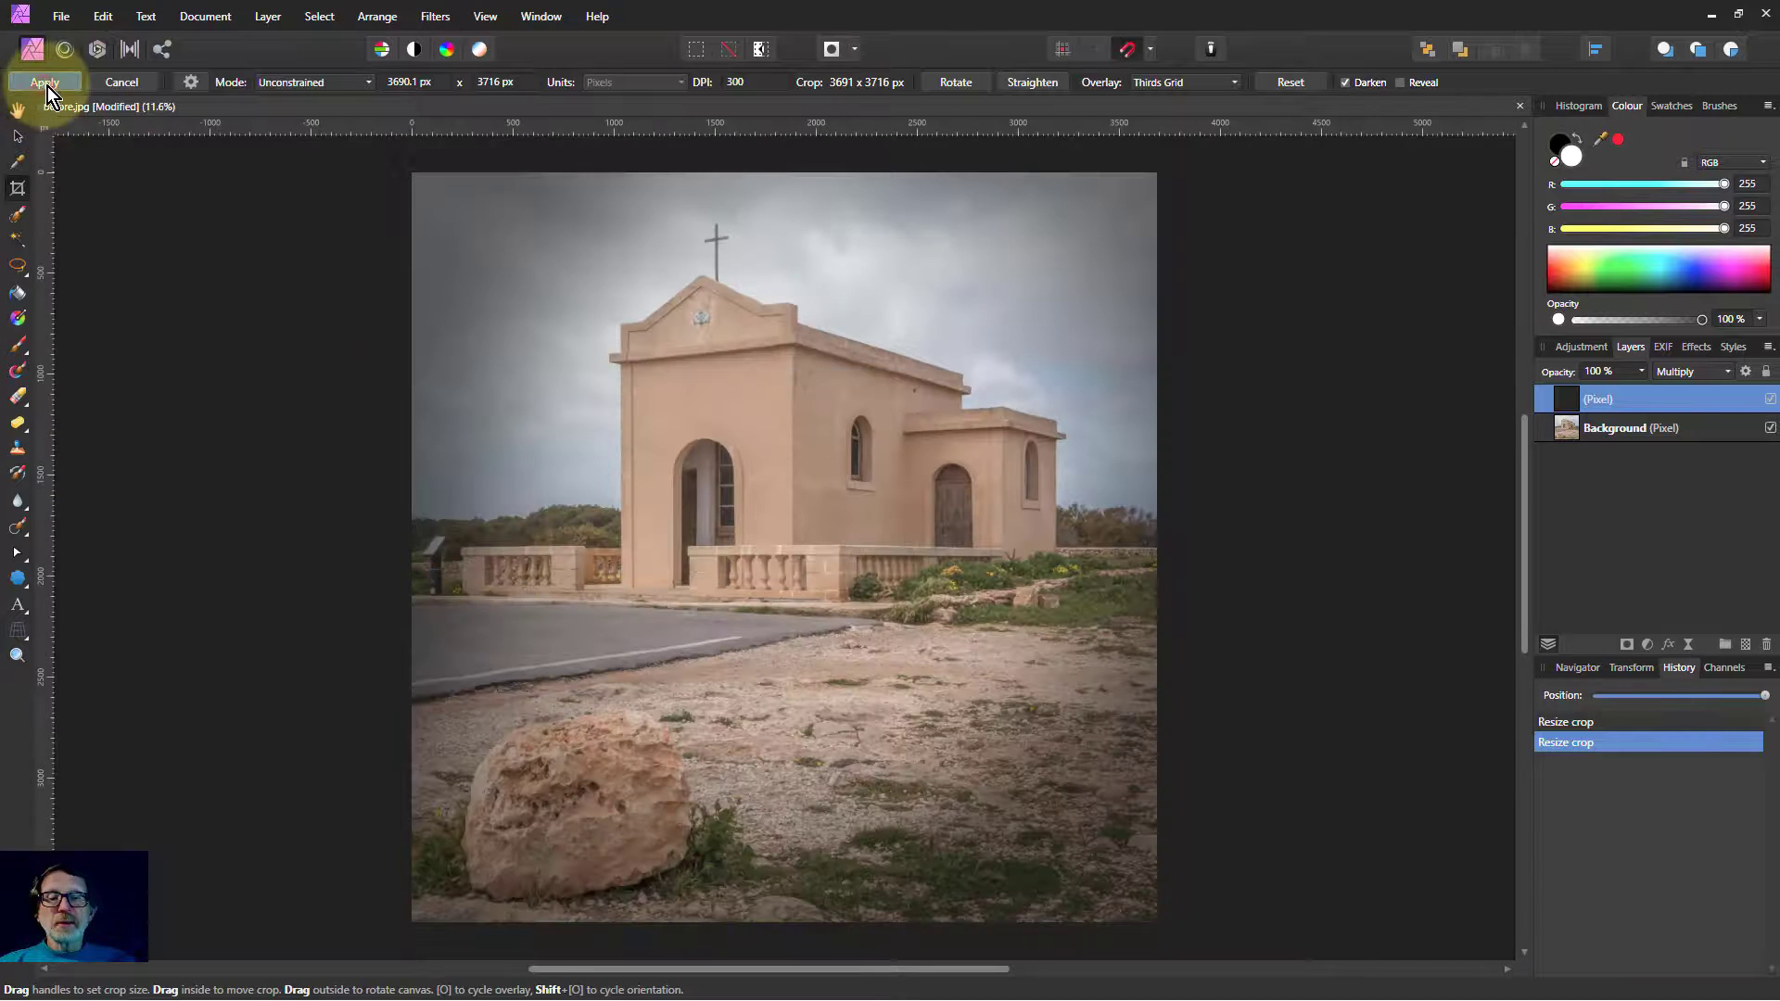
key("h")
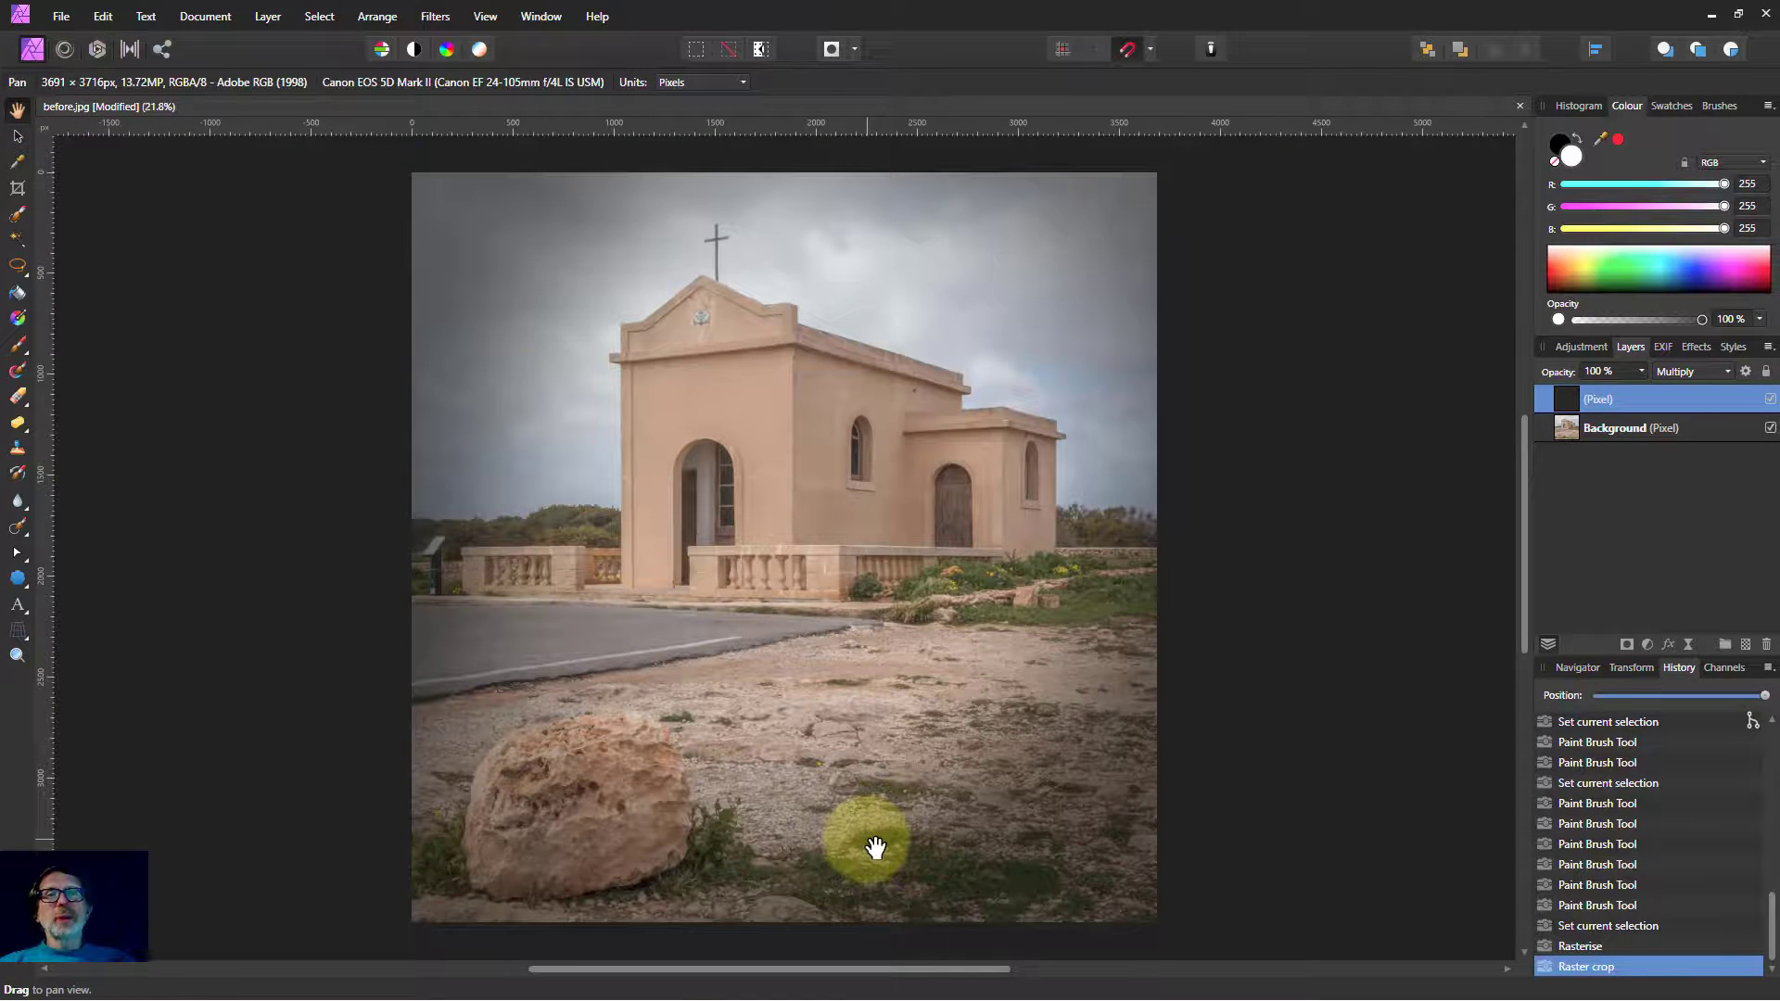